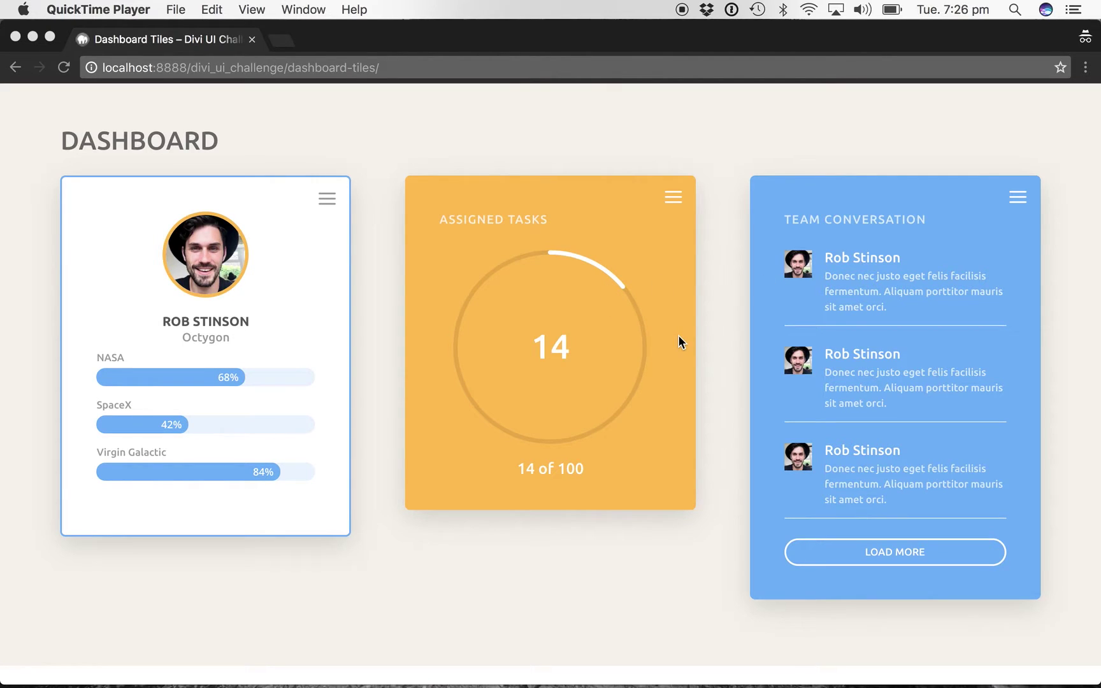
Title the new WordPress page 'User Dashboard'.
click(298, 141)
key(super+w)
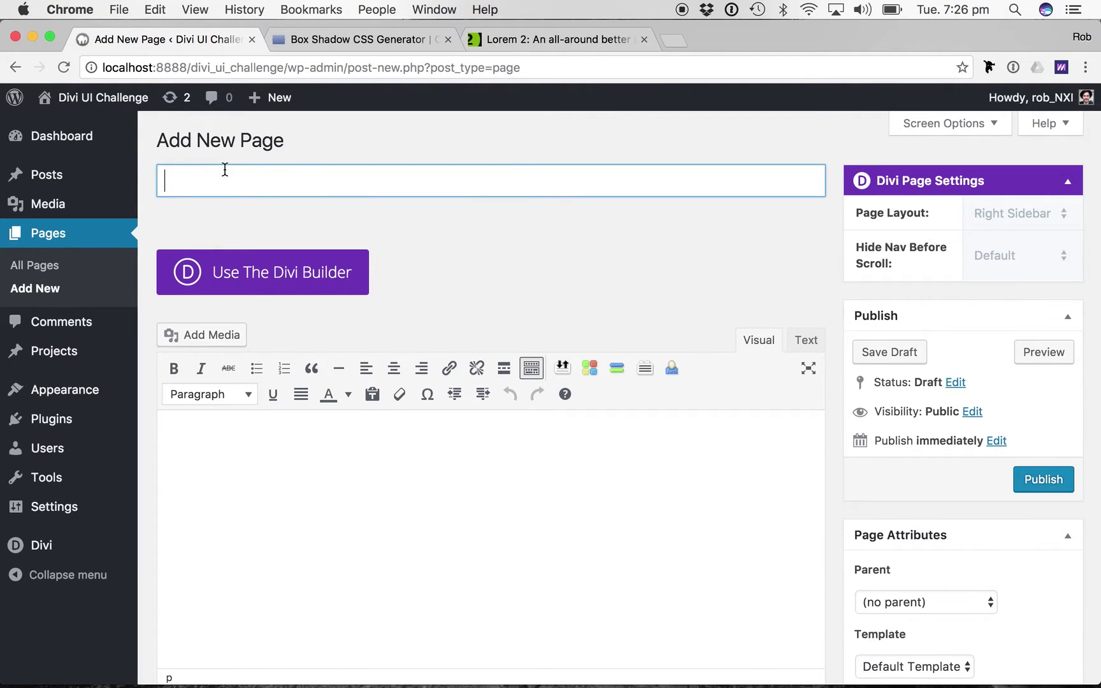
text(User Dashb)
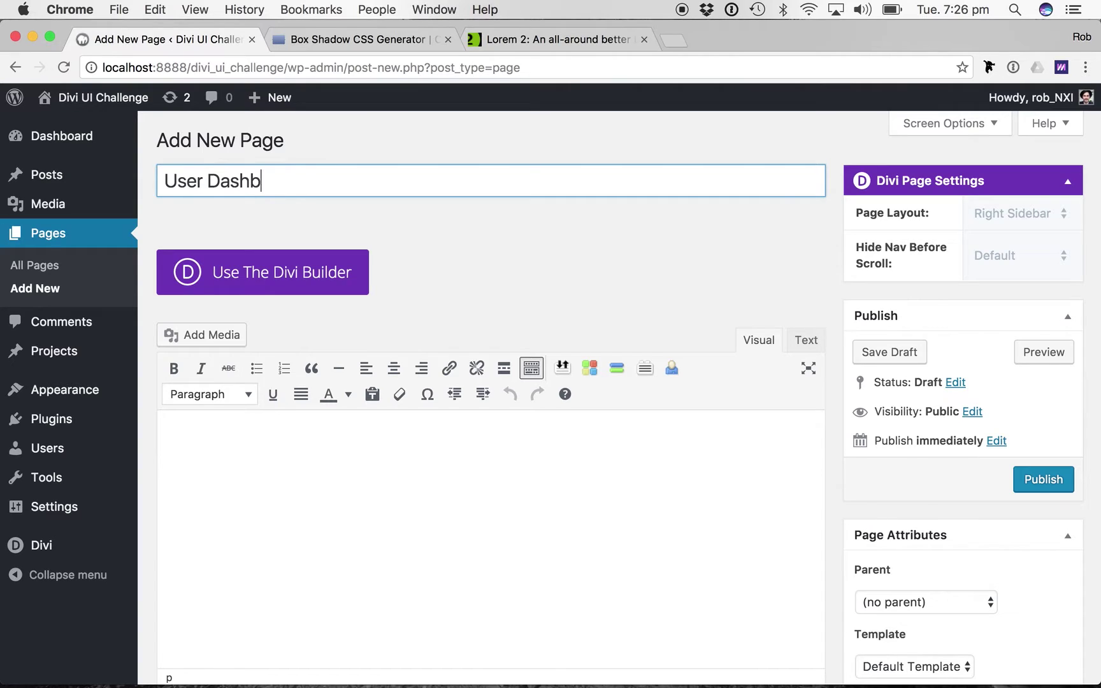
text(oard)
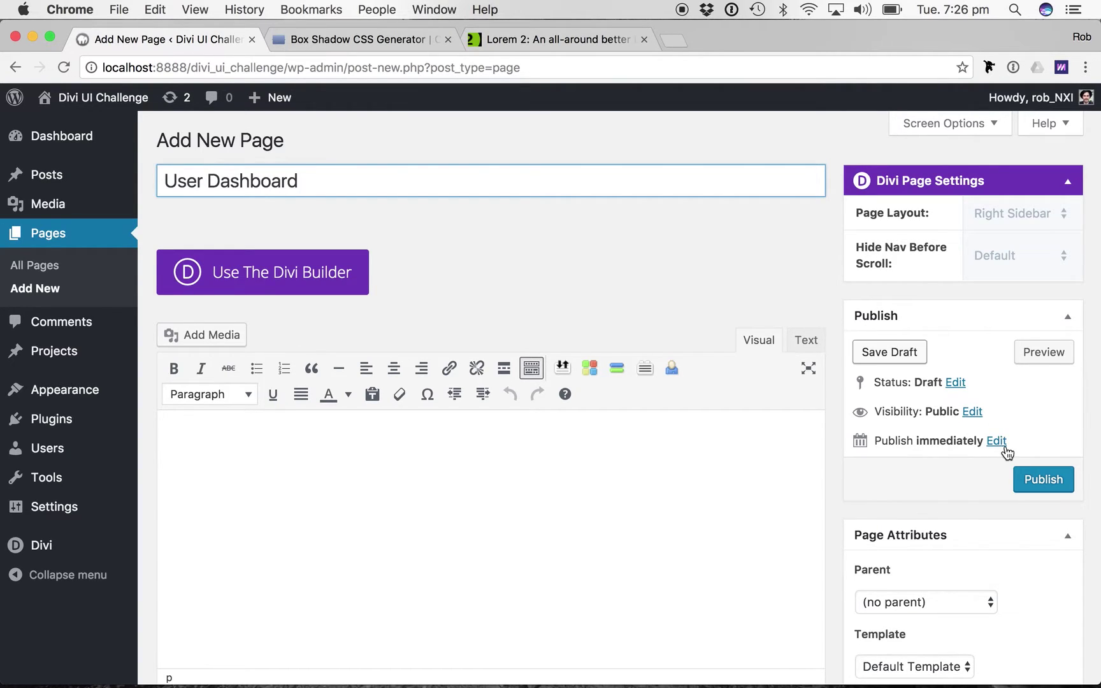
Set the page template to Blank Page and publish the page.
scroll(1004, 449, down, 5)
click(925, 503)
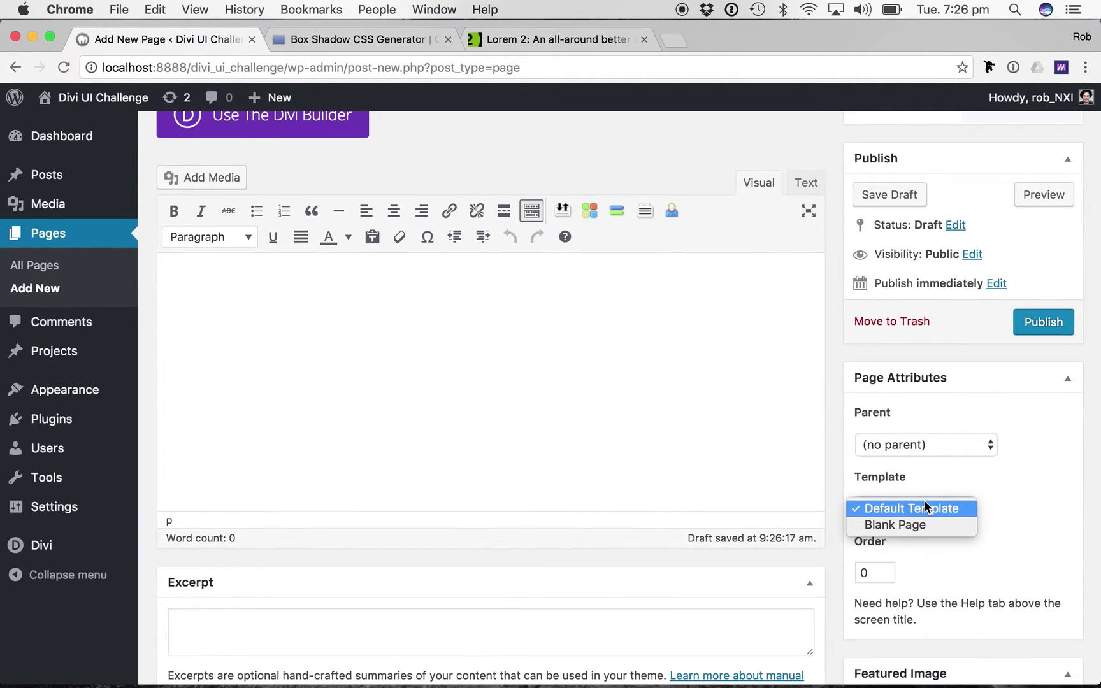
click(909, 523)
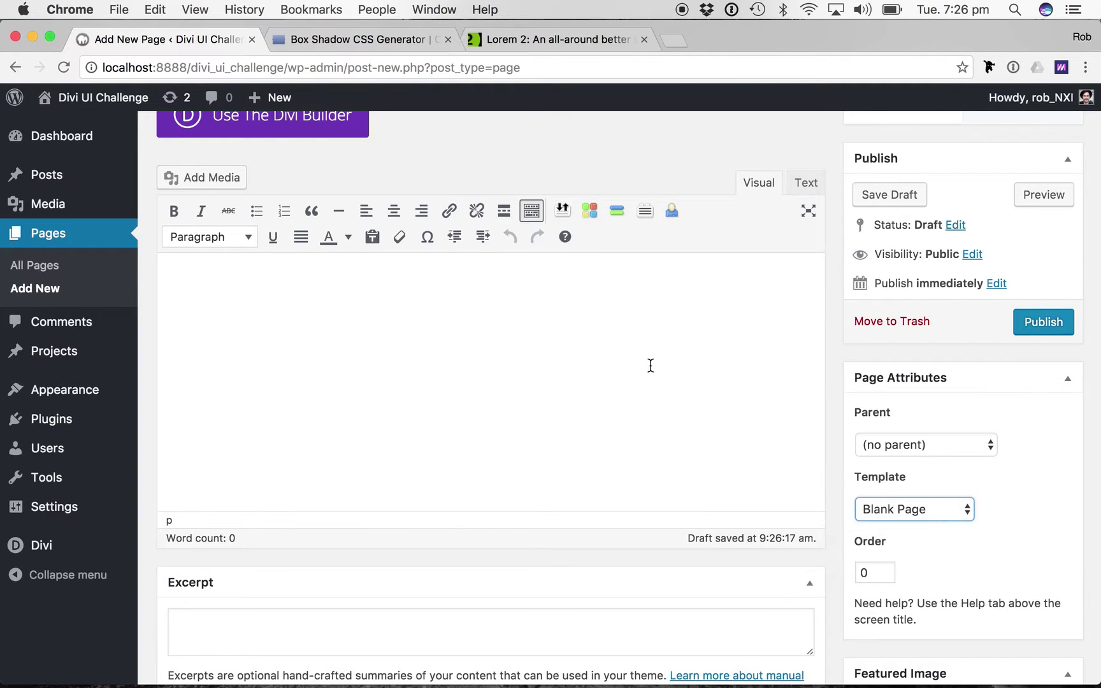
scroll(647, 366, up, 5)
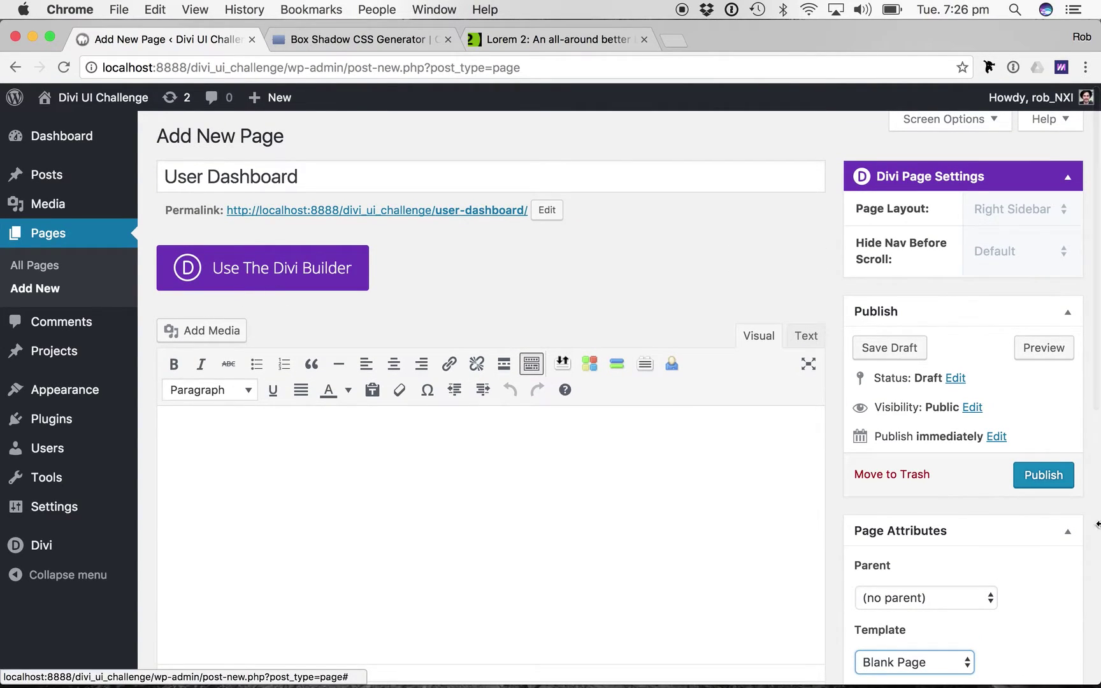
click(1049, 485)
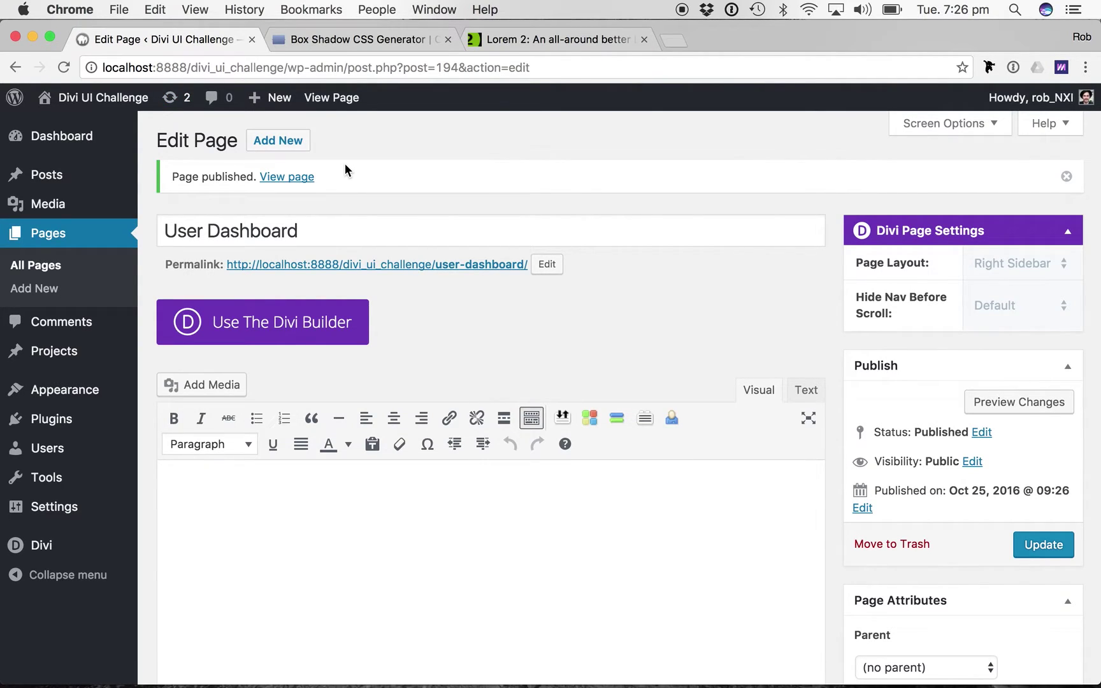
Switch the published page over to the Divi Builder.
scroll(344, 167, down, 7)
scroll(475, 390, up, 6)
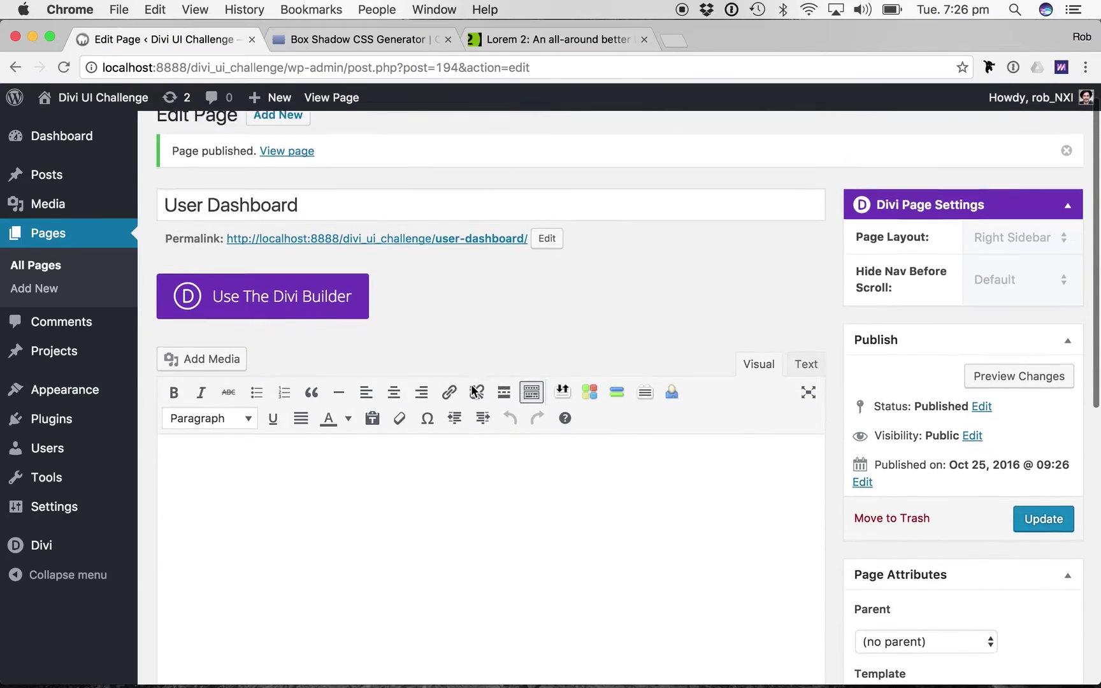
scroll(475, 390, up, 1)
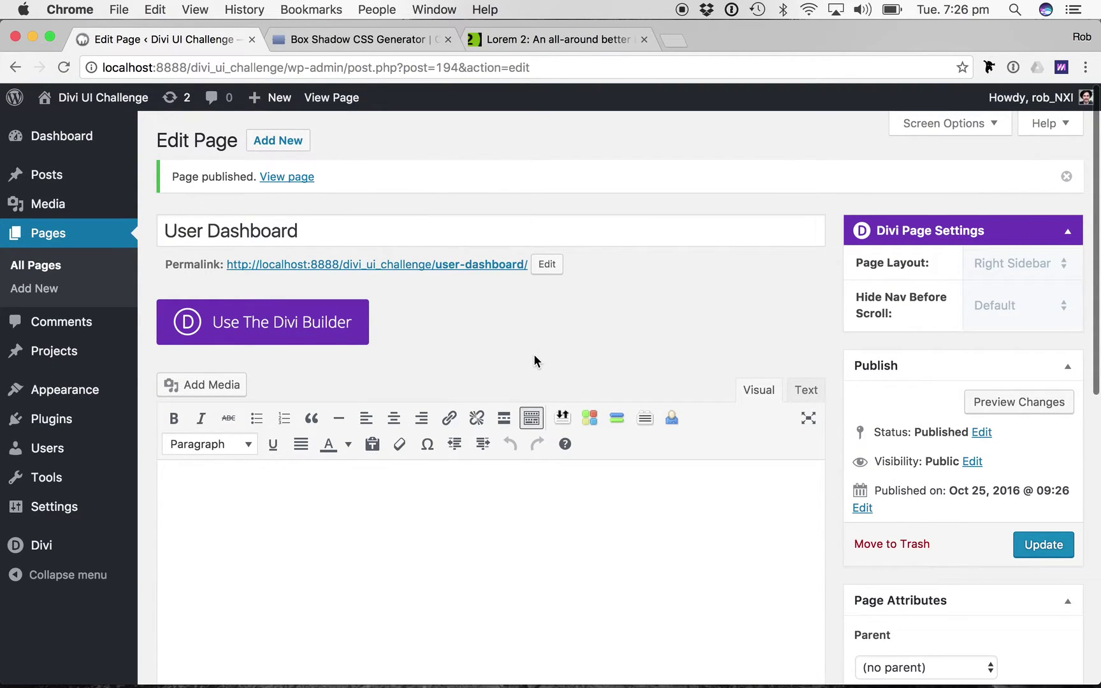
click(307, 322)
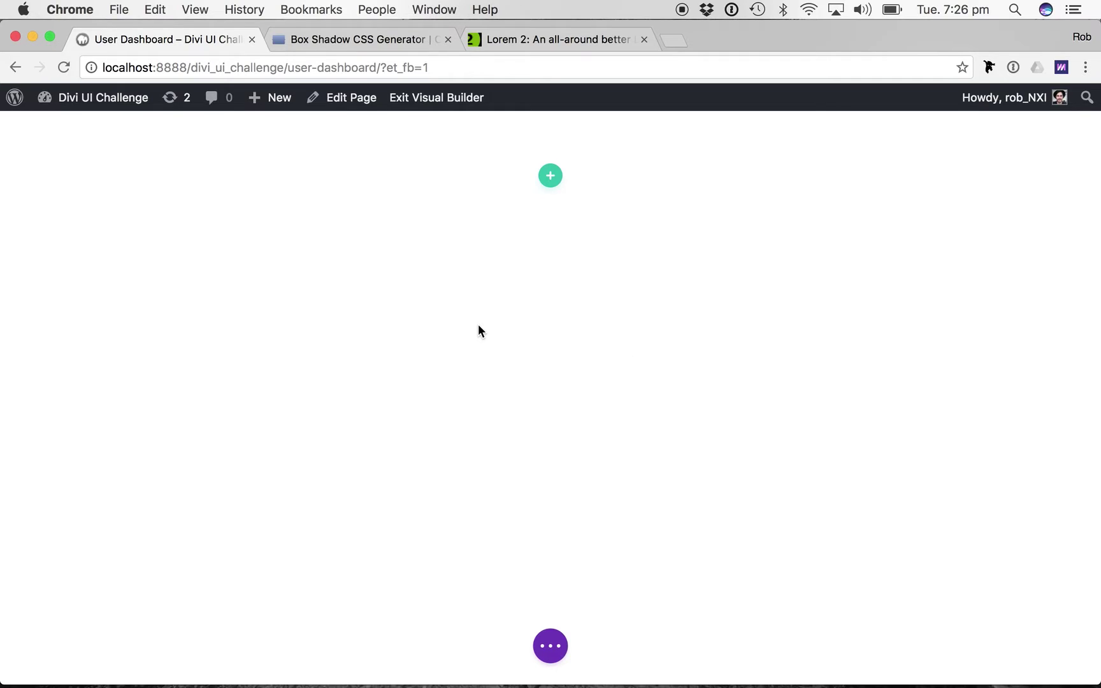
Give the section a #f4f1ea background colour, pasted from the colour notes, and save.
mouse_move(162, 197)
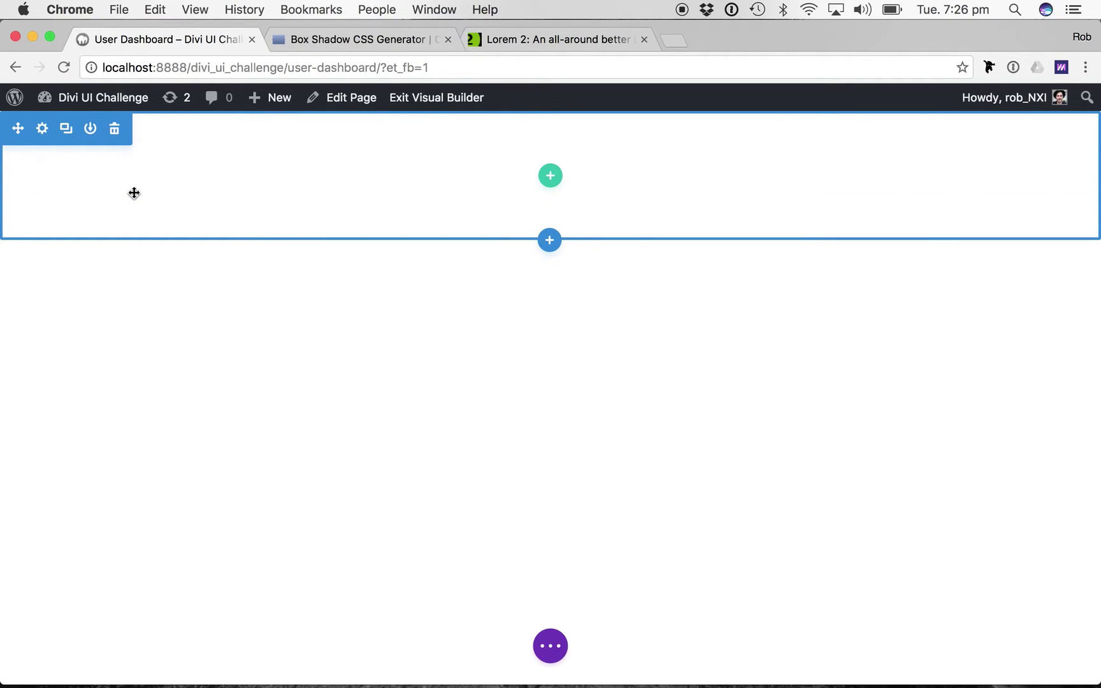
click(42, 130)
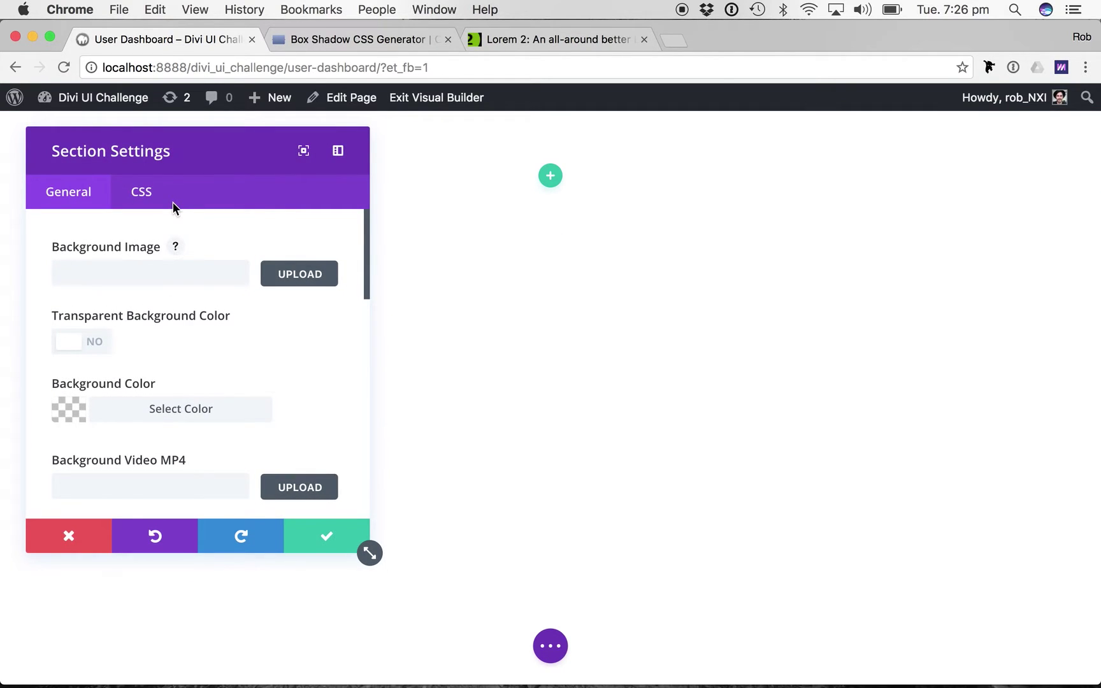
key(super+Tab)
key(super+Tab)
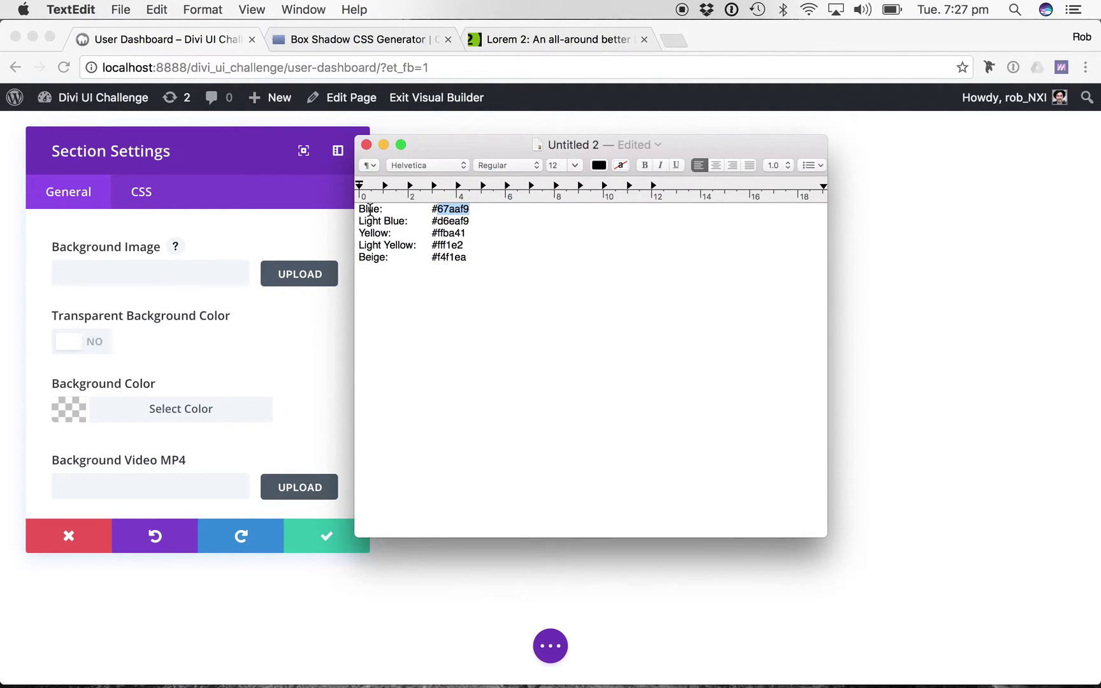
double_click(455, 257)
key(super+c)
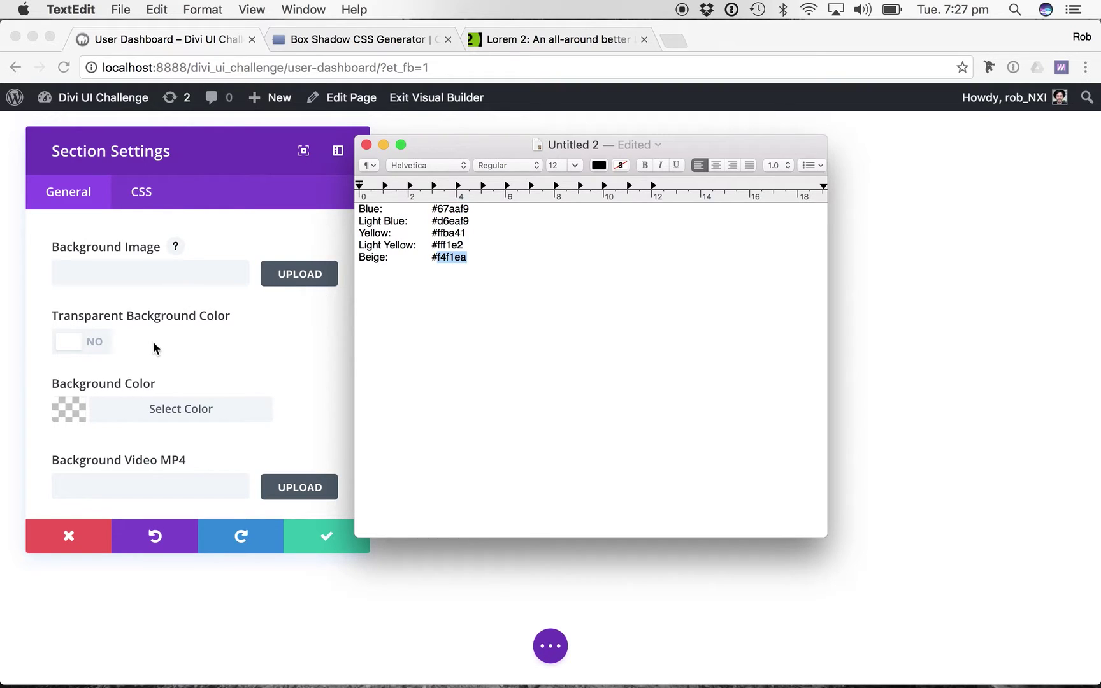
key(super+Tab)
click(186, 411)
key(super+v)
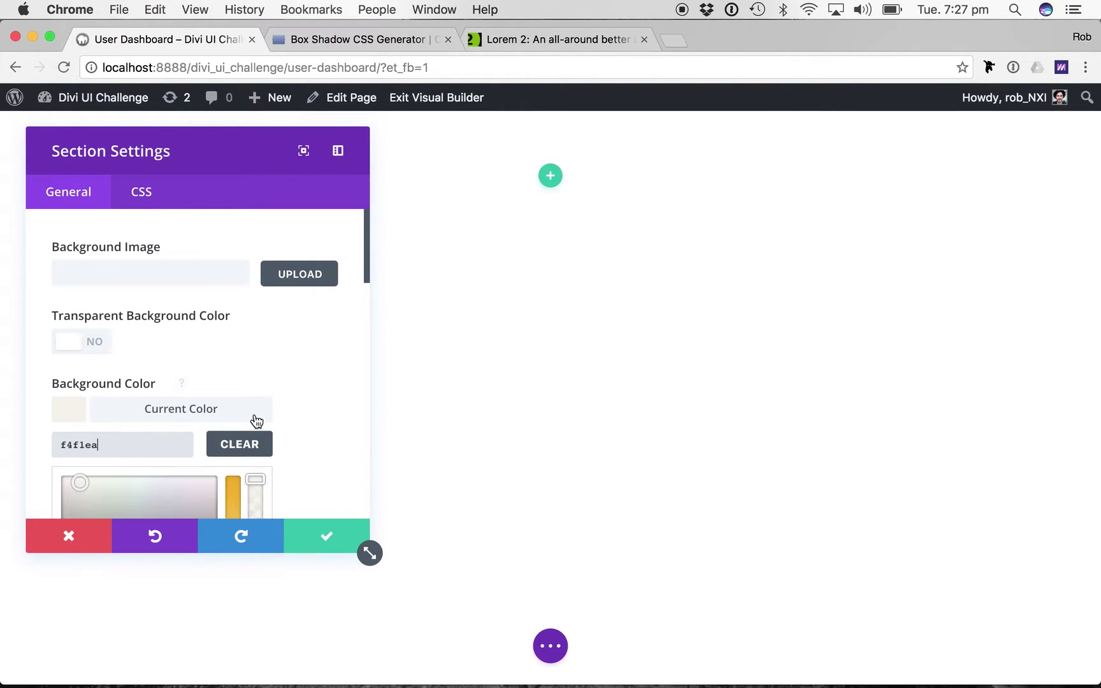
key(super+Left)
text(#)
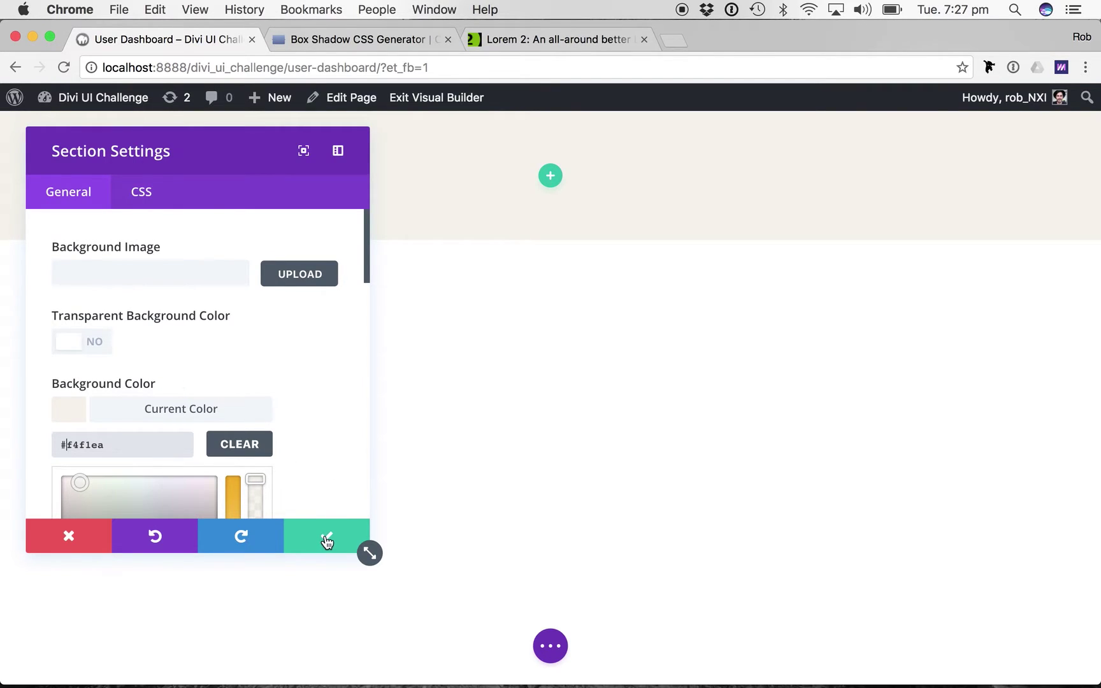
click(327, 539)
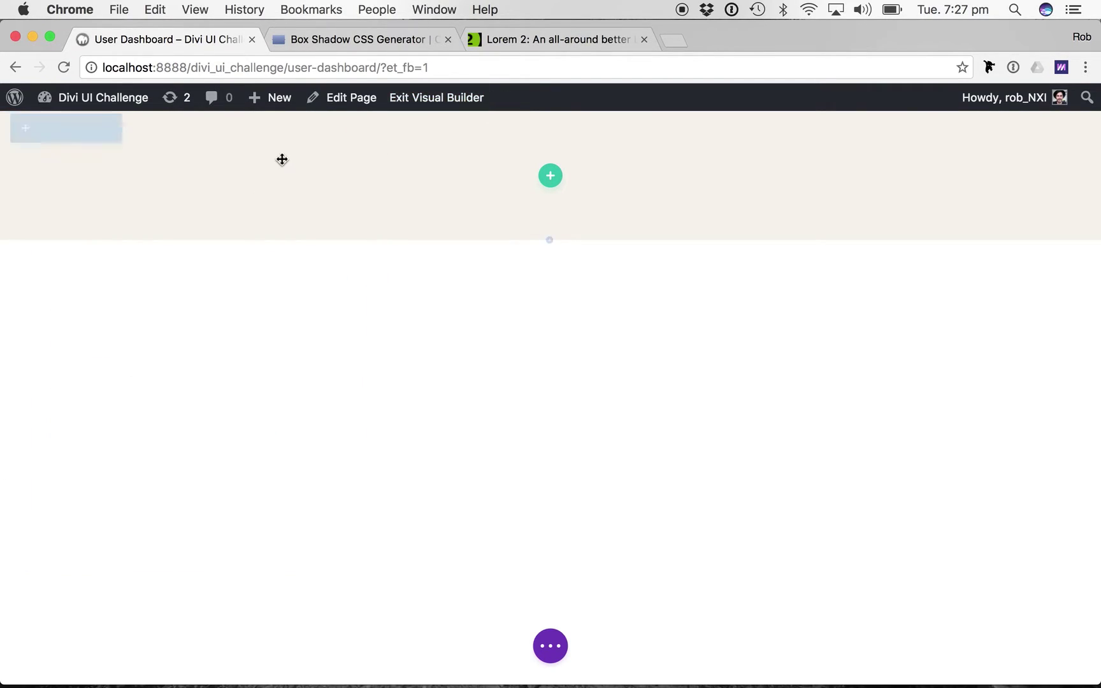
Add a three-column row to the beige section without inserting a module.
click(551, 189)
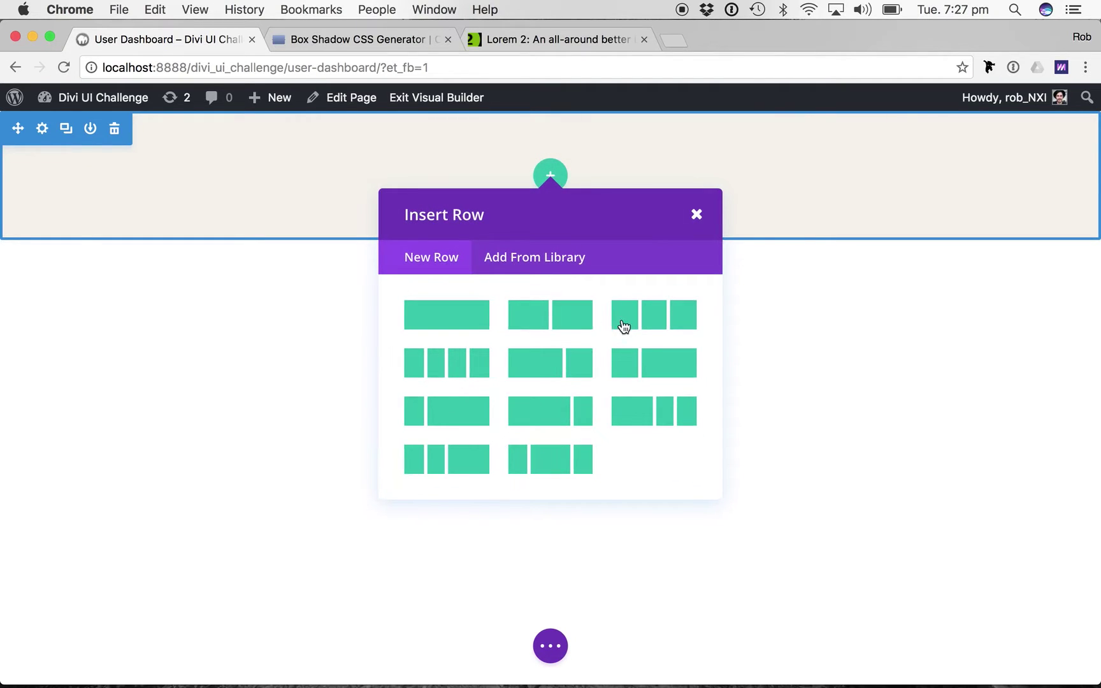
click(673, 321)
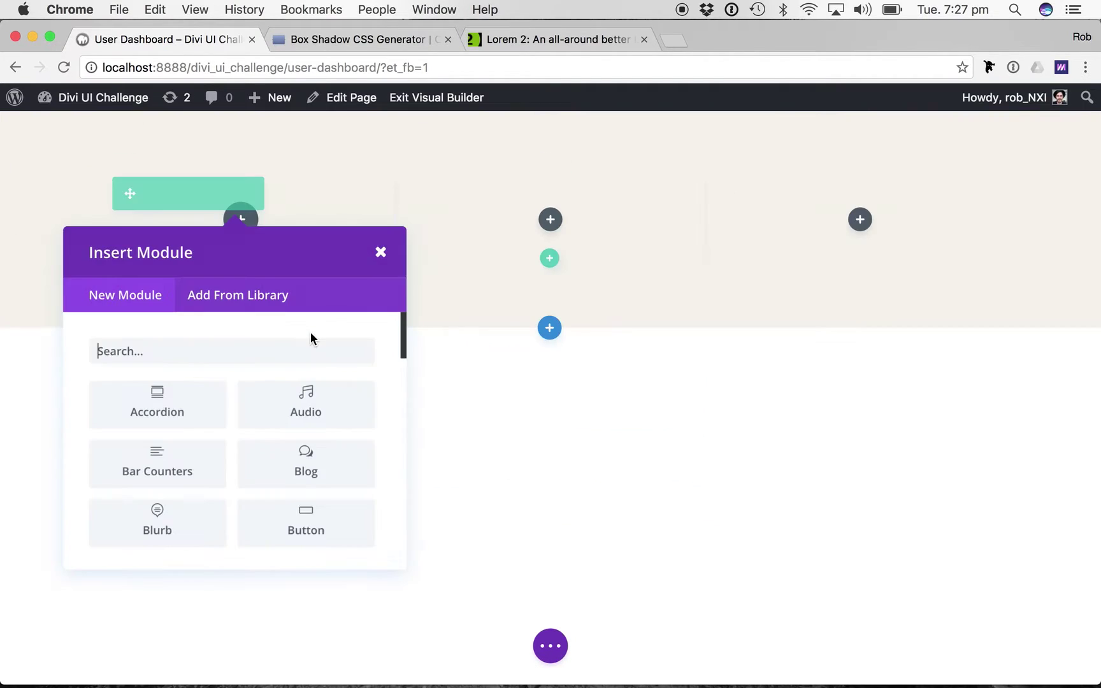
click(380, 253)
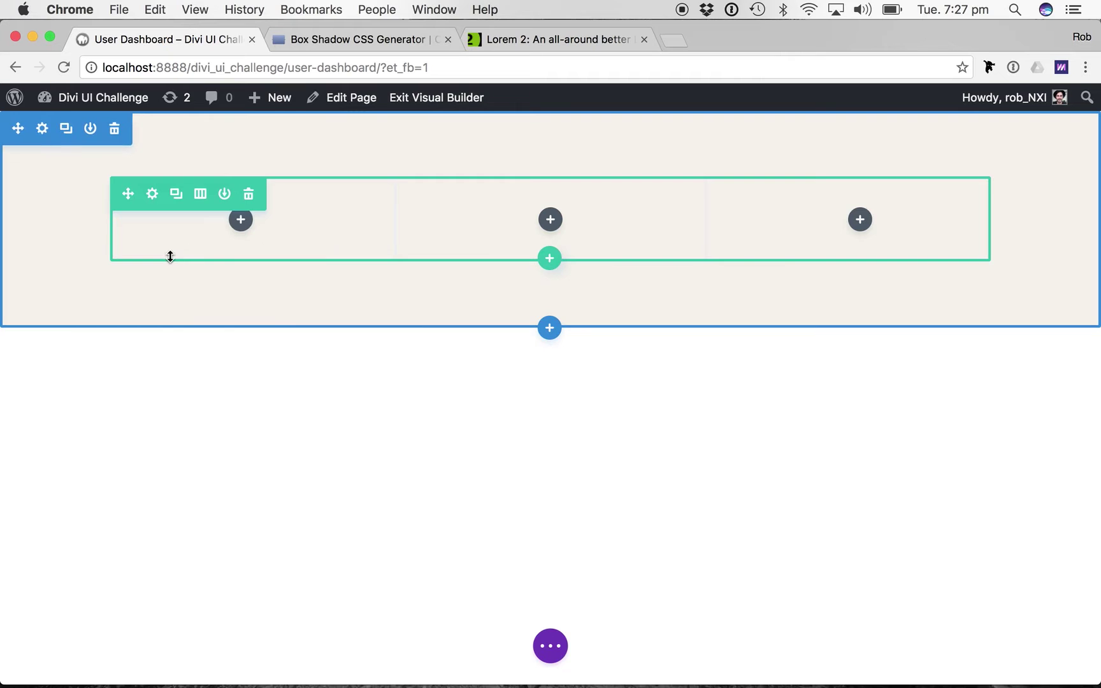
Turn on Make This Row Fullwidth in the row's settings.
click(151, 196)
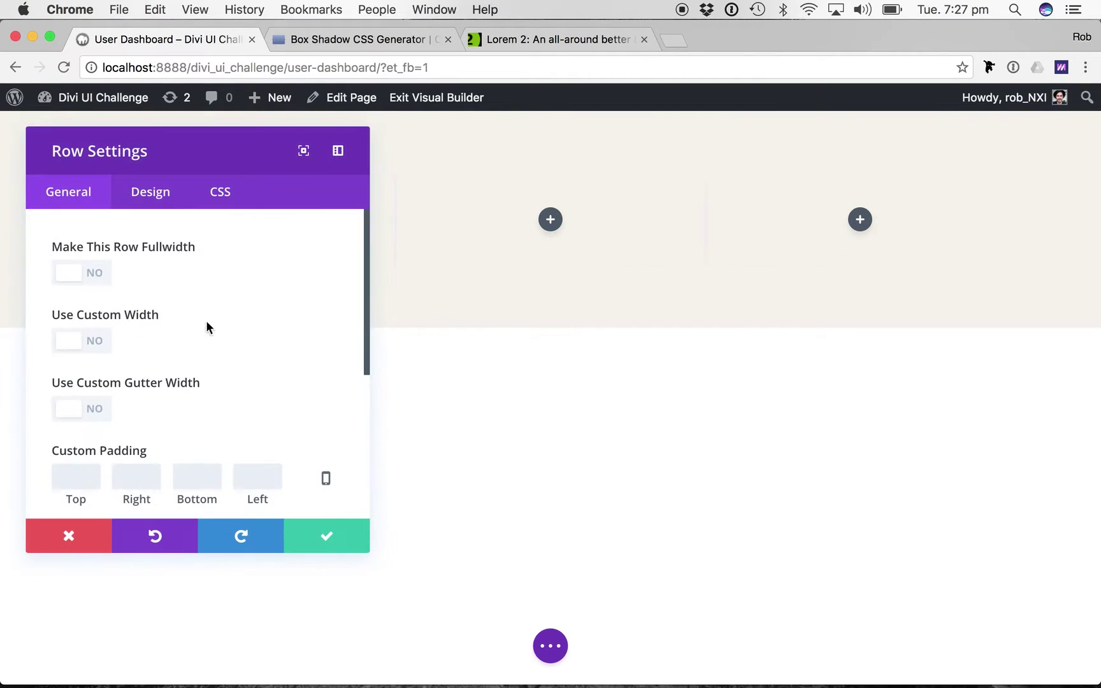
click(85, 276)
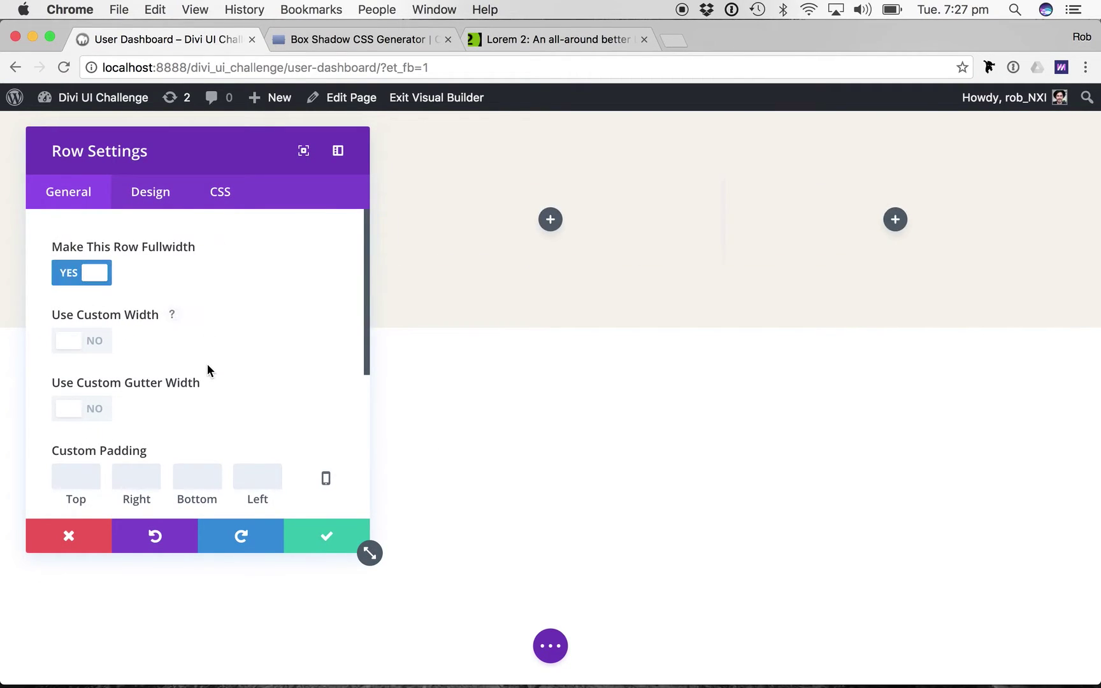
scroll(134, 414, down, 2)
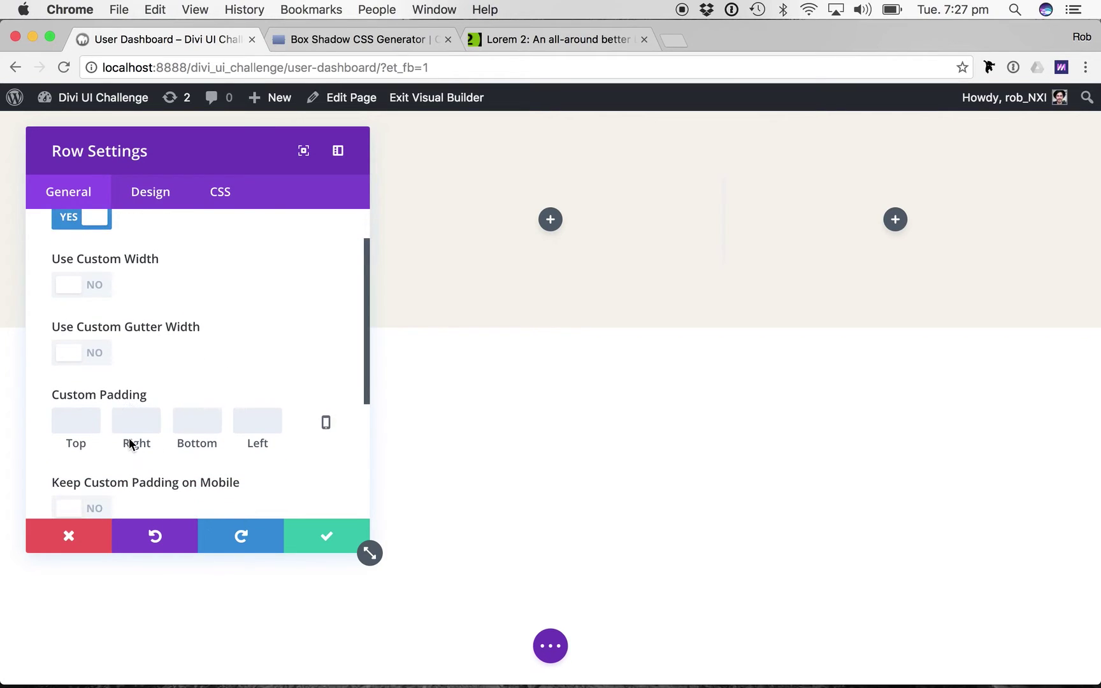
scroll(173, 347, down, 4)
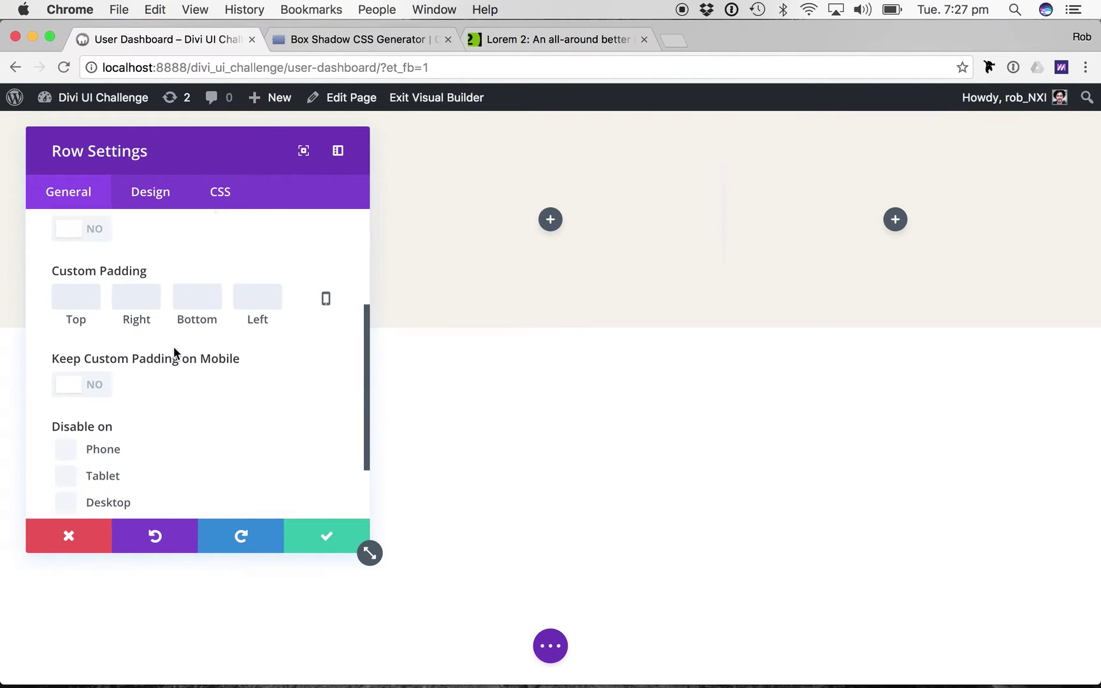
scroll(172, 347, up, 6)
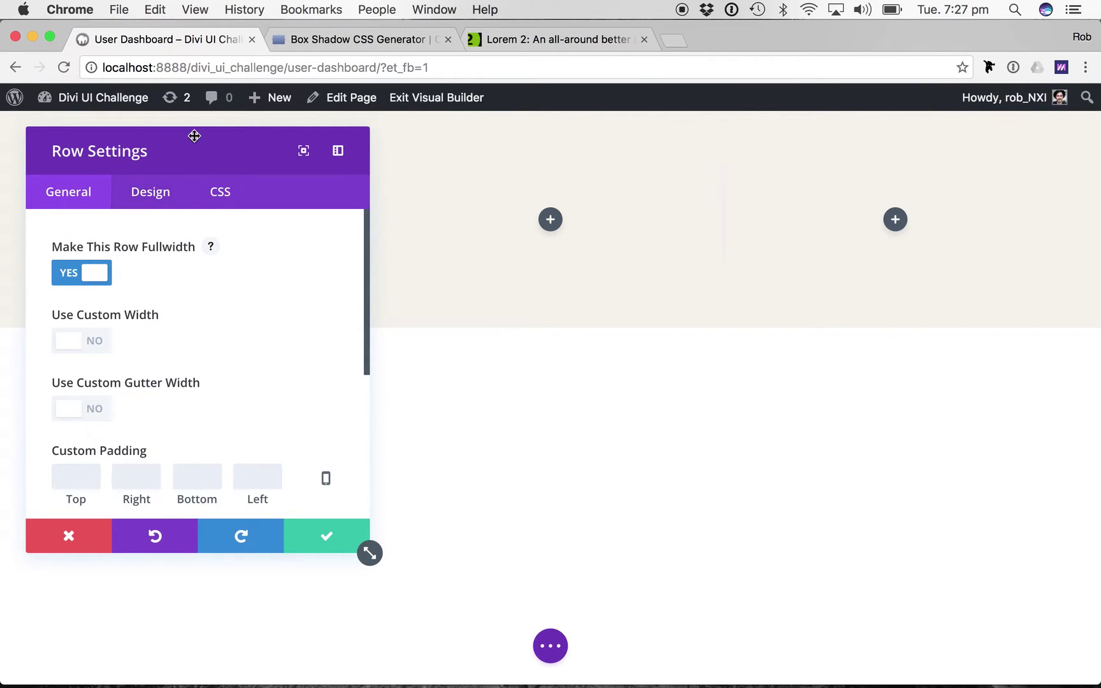
drag(194, 135, 320, 198)
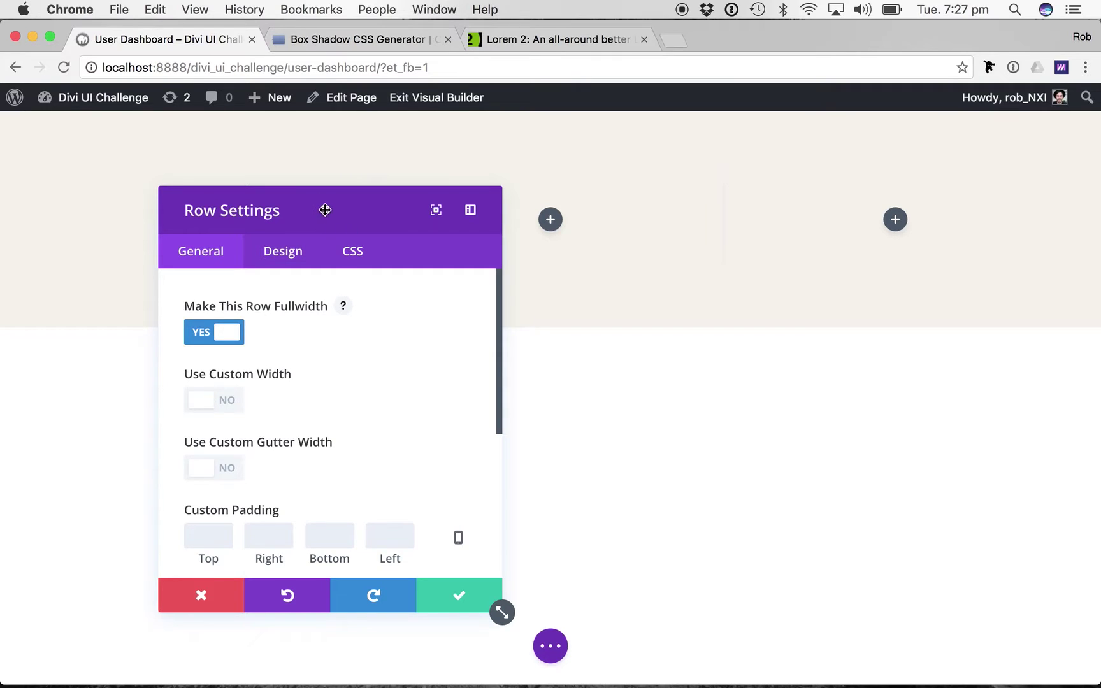
key(super+grave)
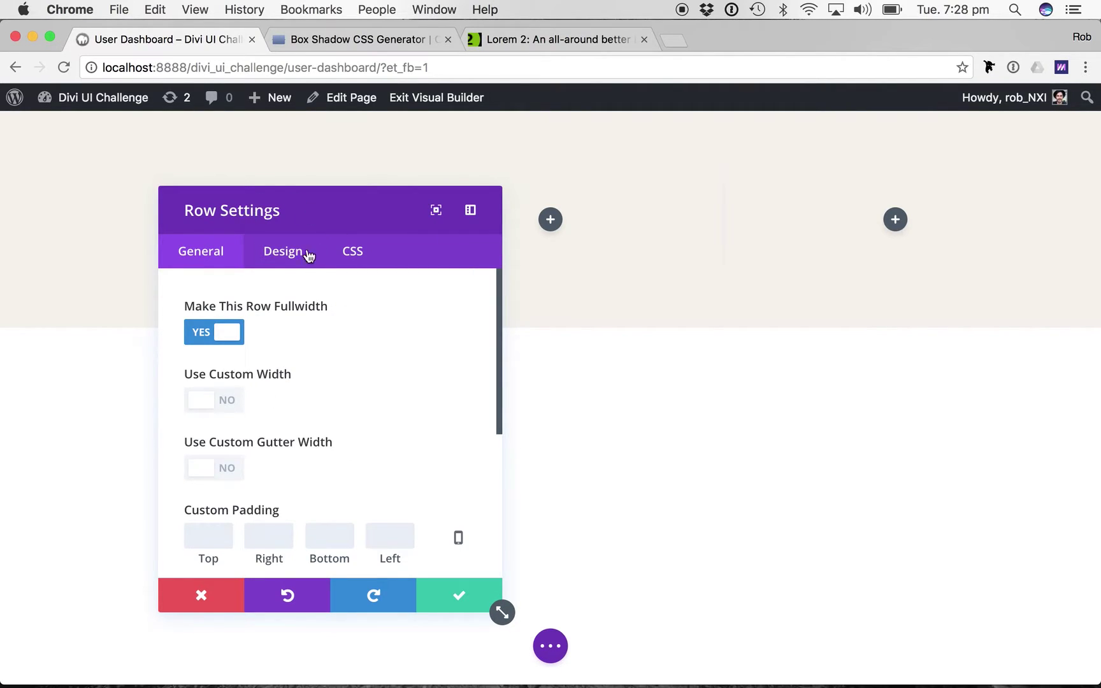
click(290, 257)
Set Column 1's background colour to white in the row's Design settings.
drag(338, 216, 707, 158)
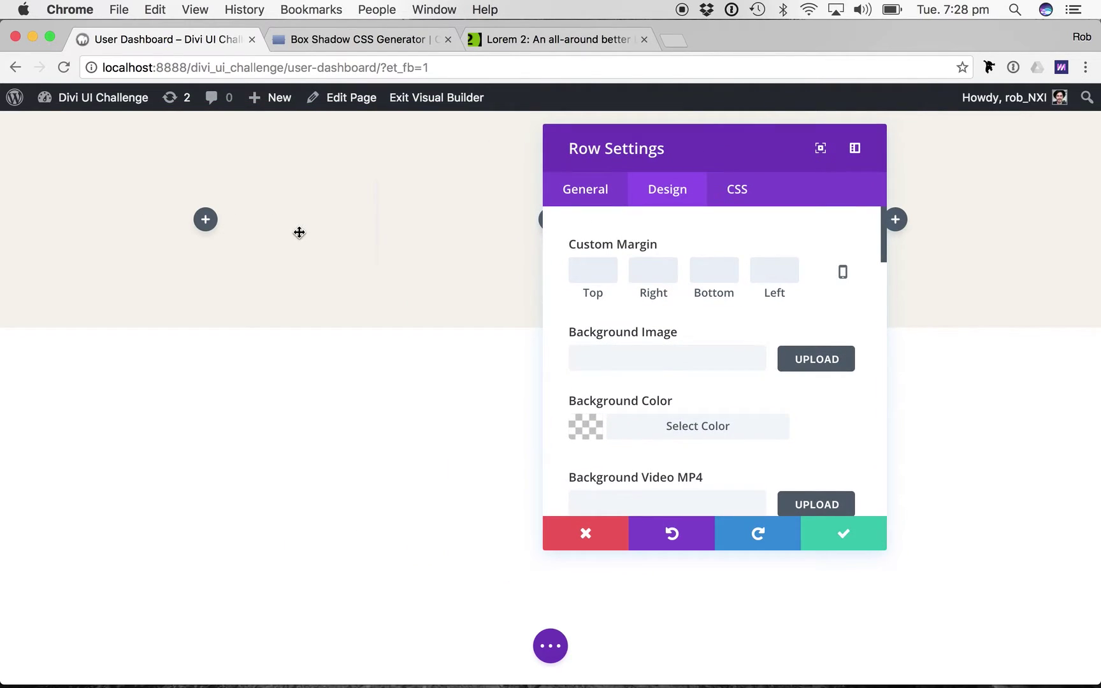
scroll(665, 332, down, 9)
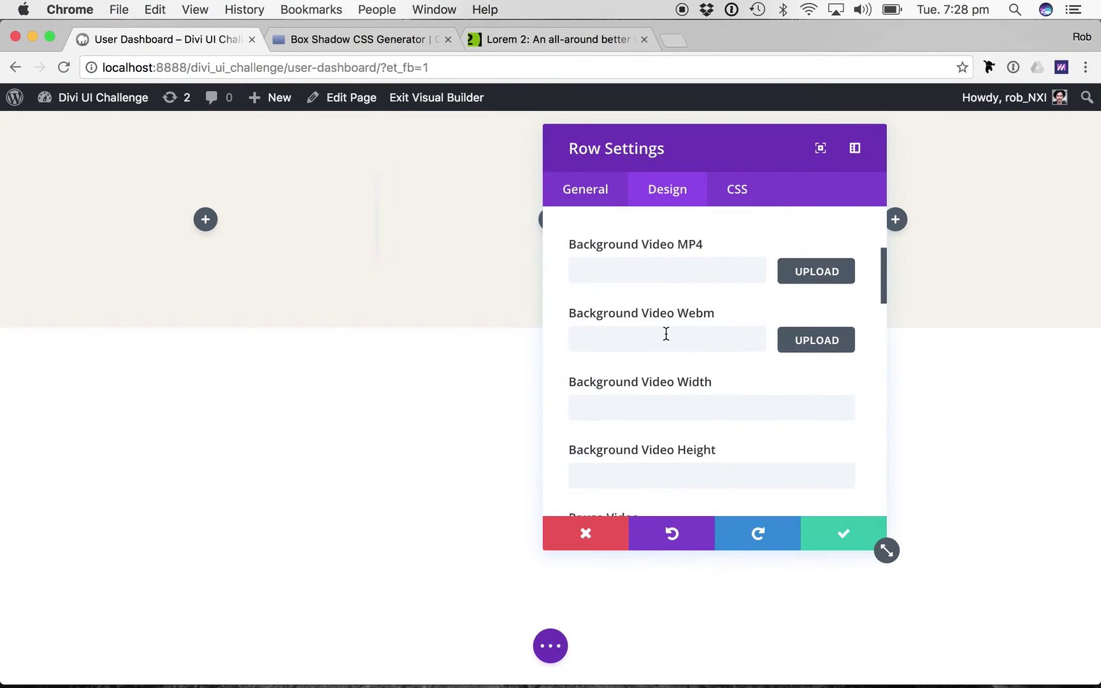
scroll(665, 333, down, 3)
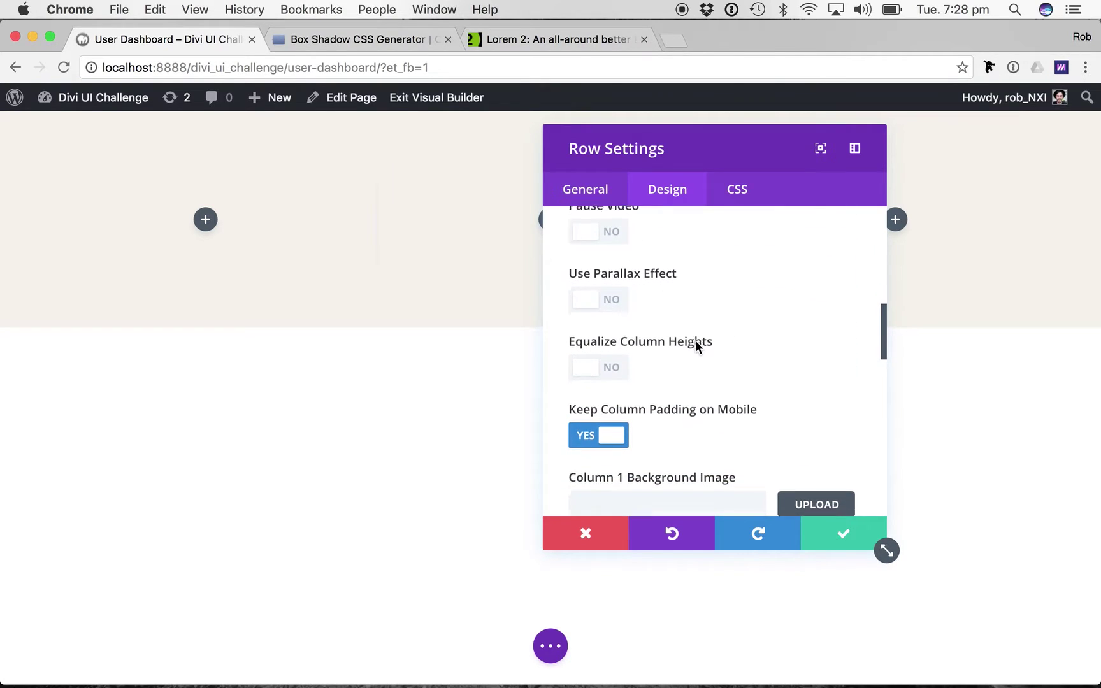
scroll(701, 381, down, 3)
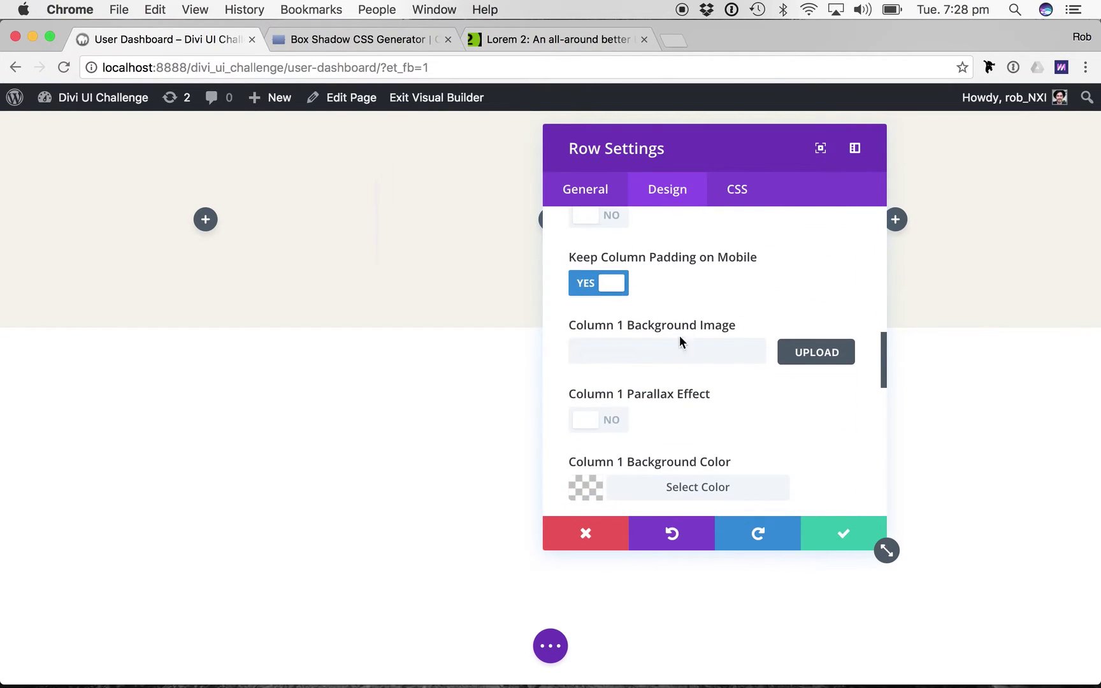
scroll(649, 421, down, 2)
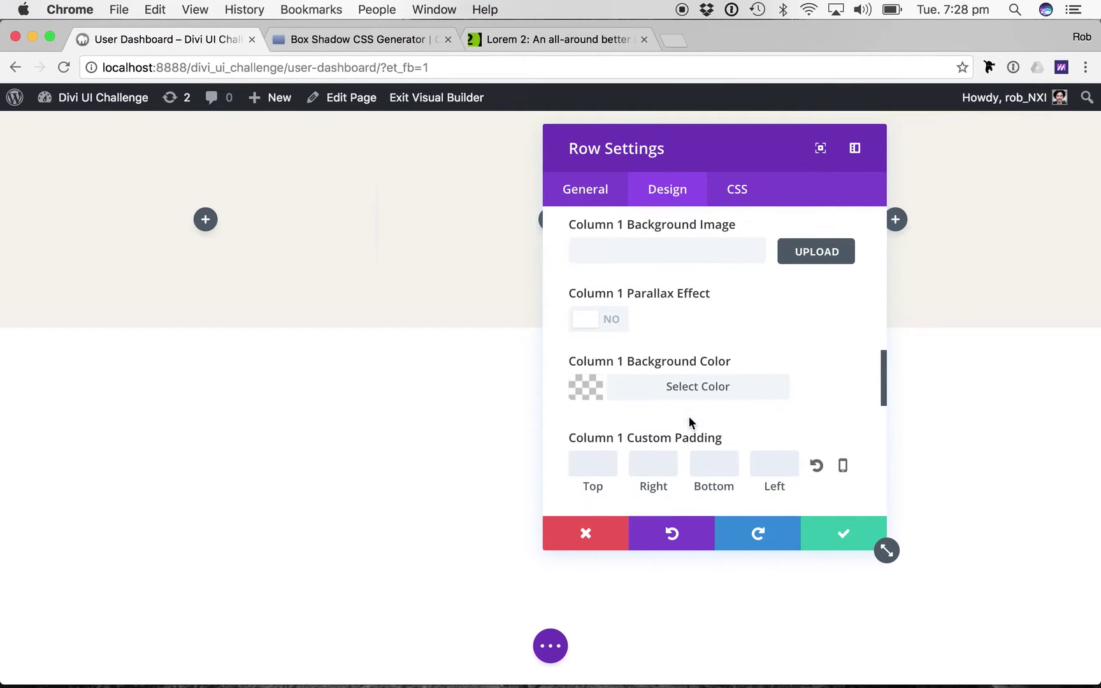
click(654, 388)
scroll(656, 388, down, 5)
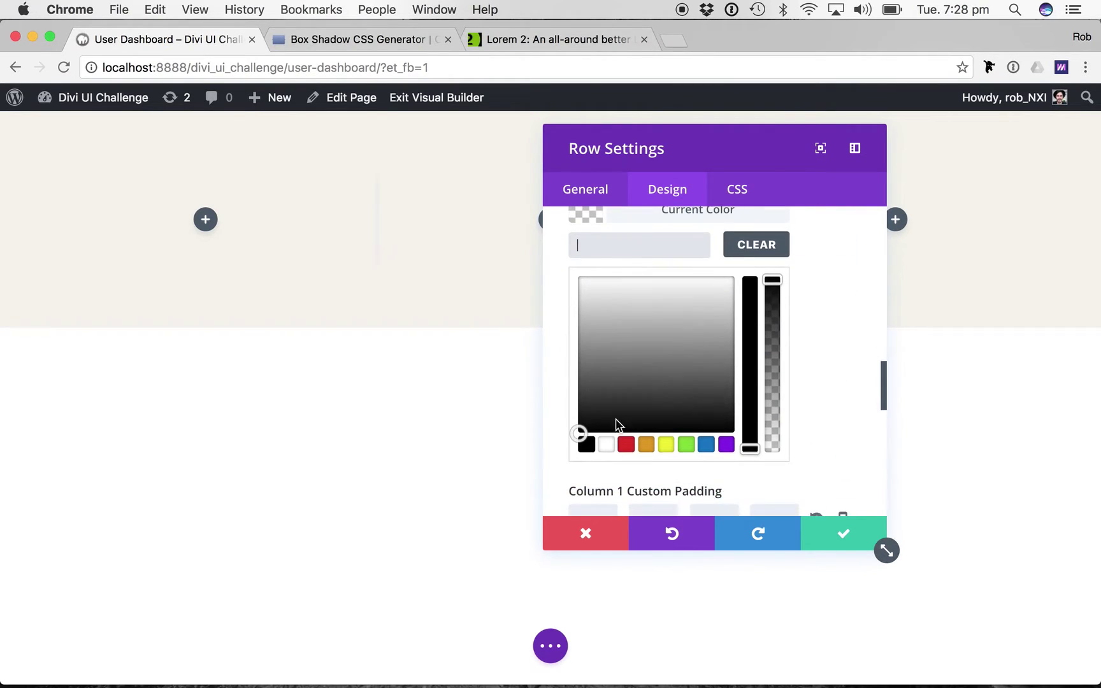
click(606, 445)
scroll(708, 398, down, 4)
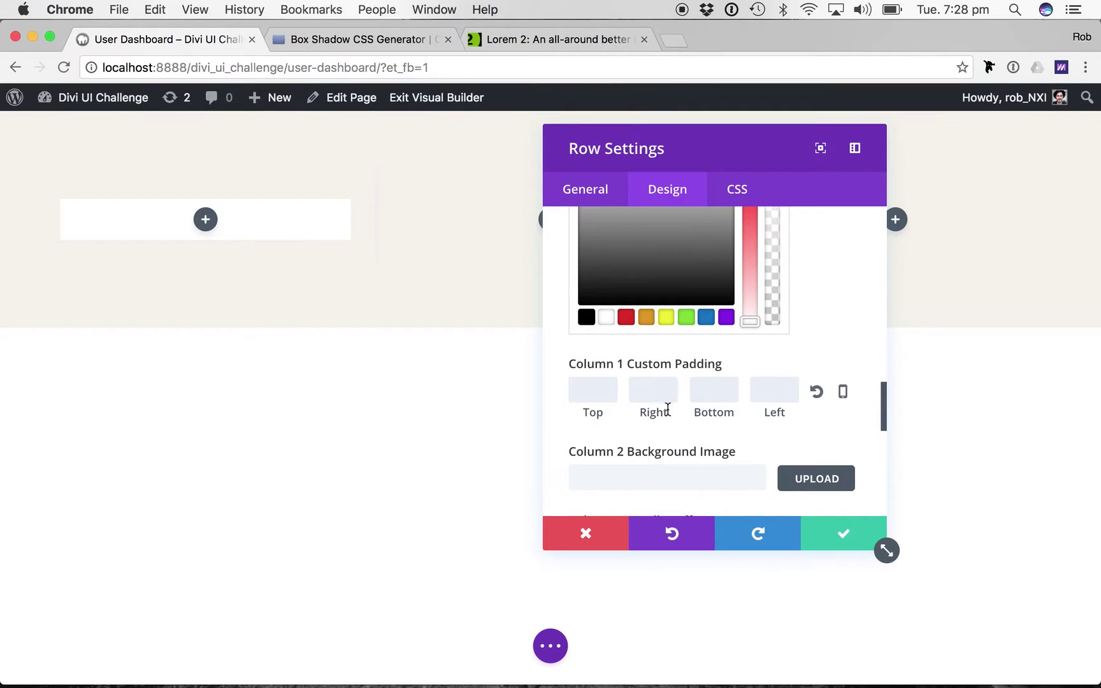
scroll(596, 393, down, 4)
scroll(591, 393, up, 4)
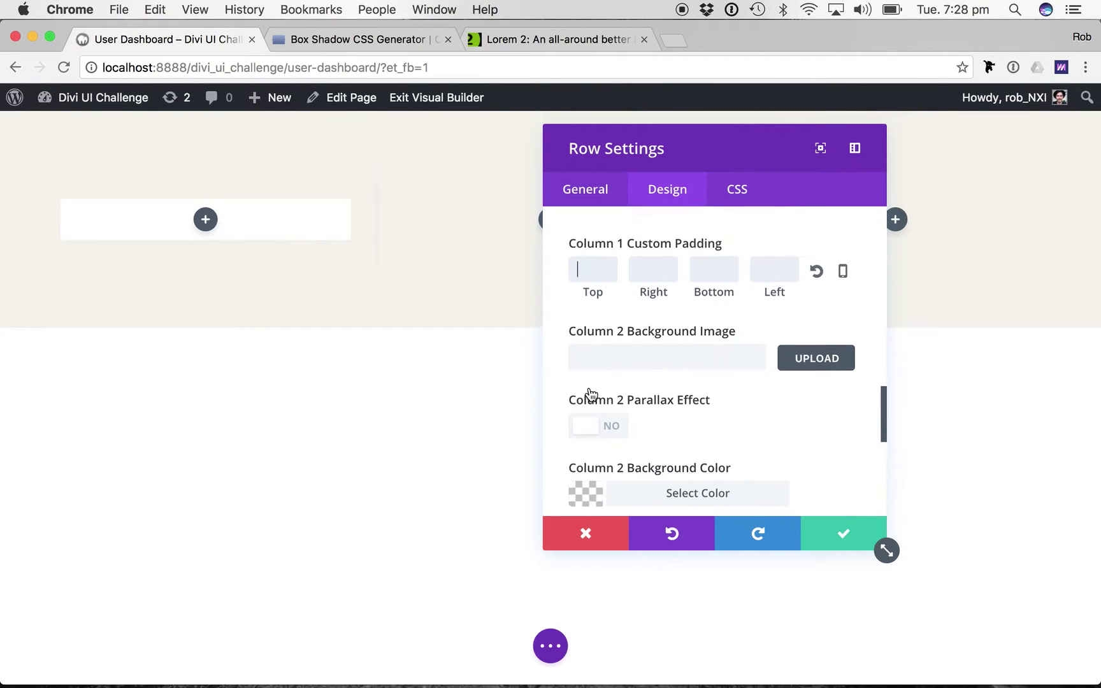
Give Column 1 custom padding of 40px on top, right, bottom and left.
click(593, 322)
text(40px)
key(Tab)
text(40px)
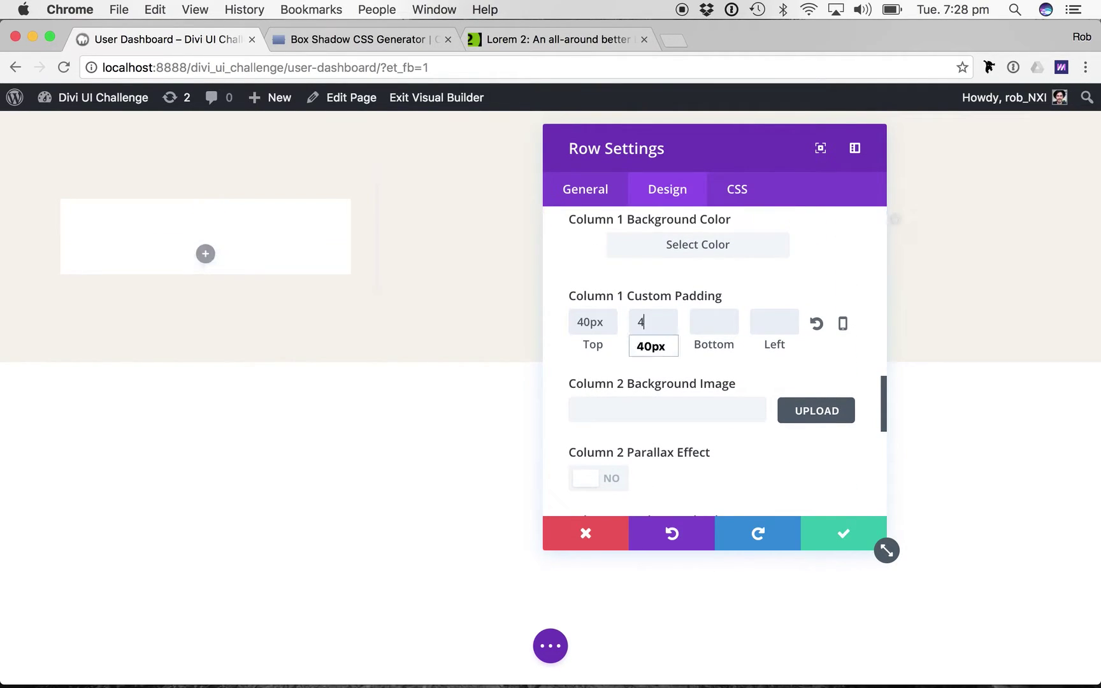
key(Tab)
text(40px)
key(Tab)
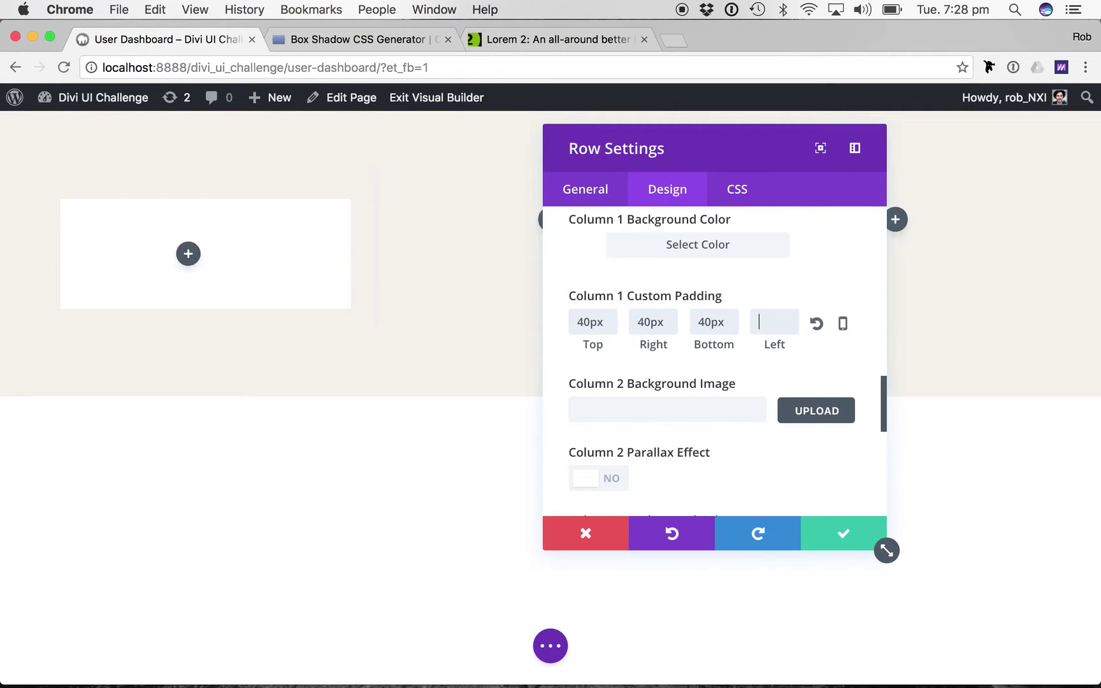
text(40px)
key(Tab)
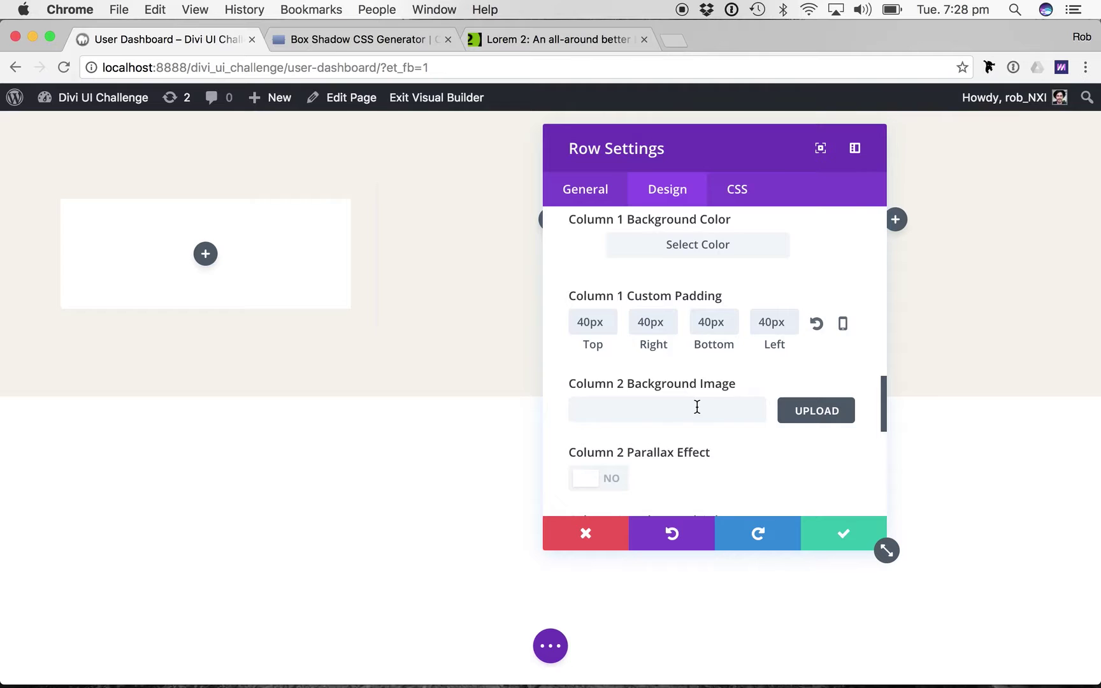
scroll(697, 406, down, 4)
scroll(629, 413, down, 5)
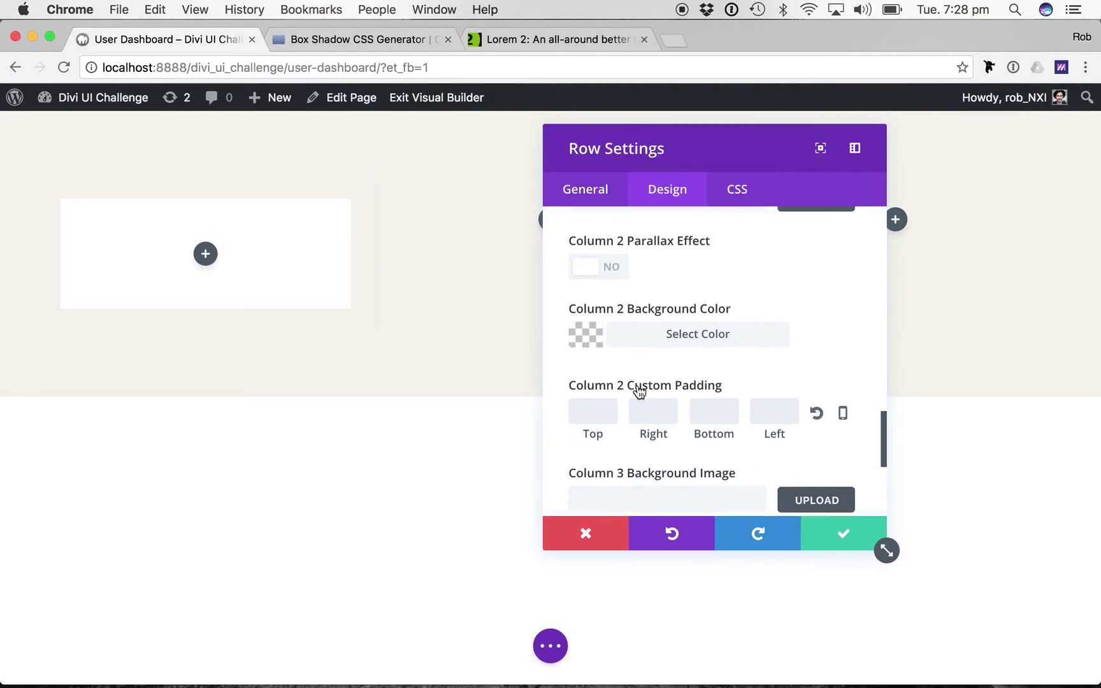
scroll(606, 399, up, 12)
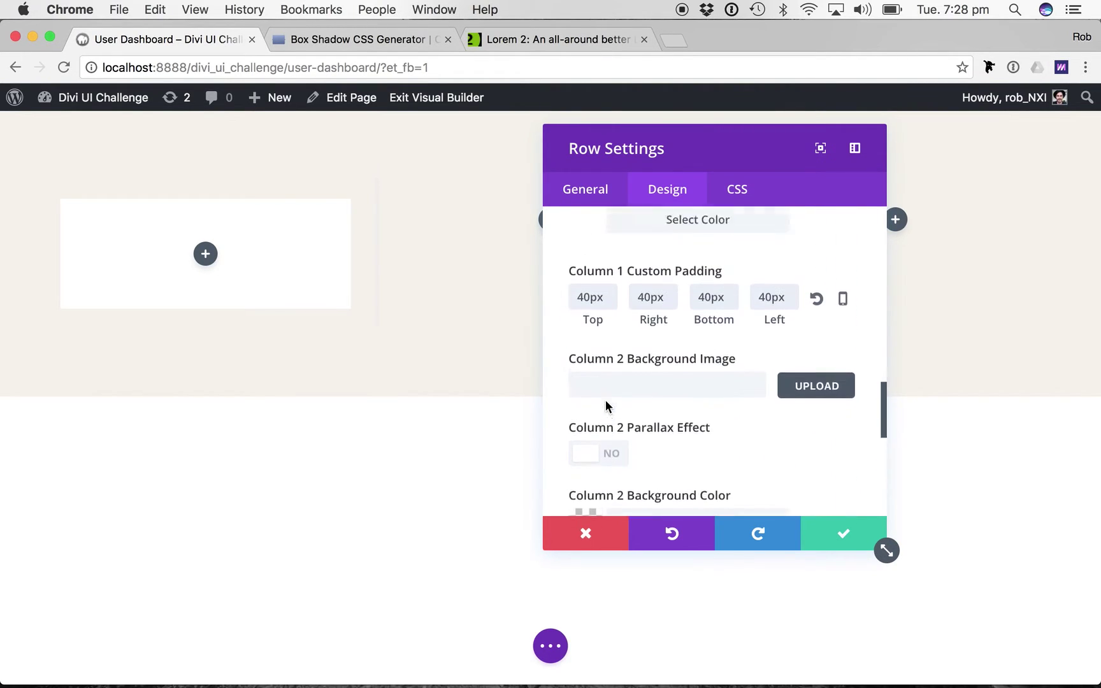
scroll(712, 376, up, 1)
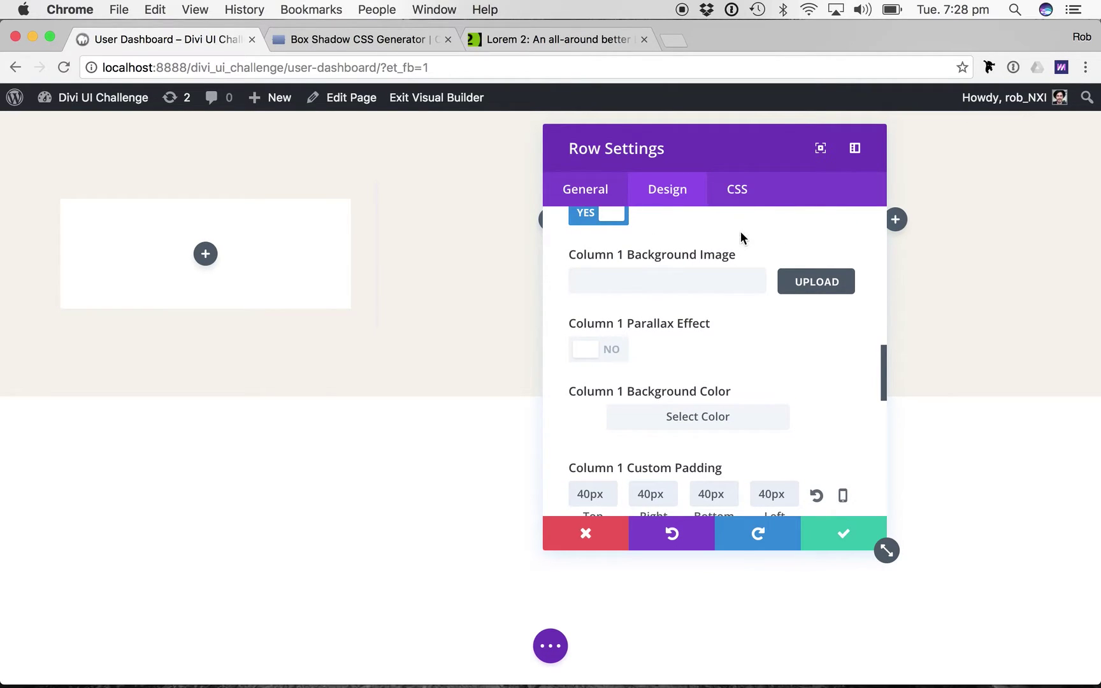
Begin Column 1 Main Element custom CSS with 'border: 2px solid'.
click(744, 201)
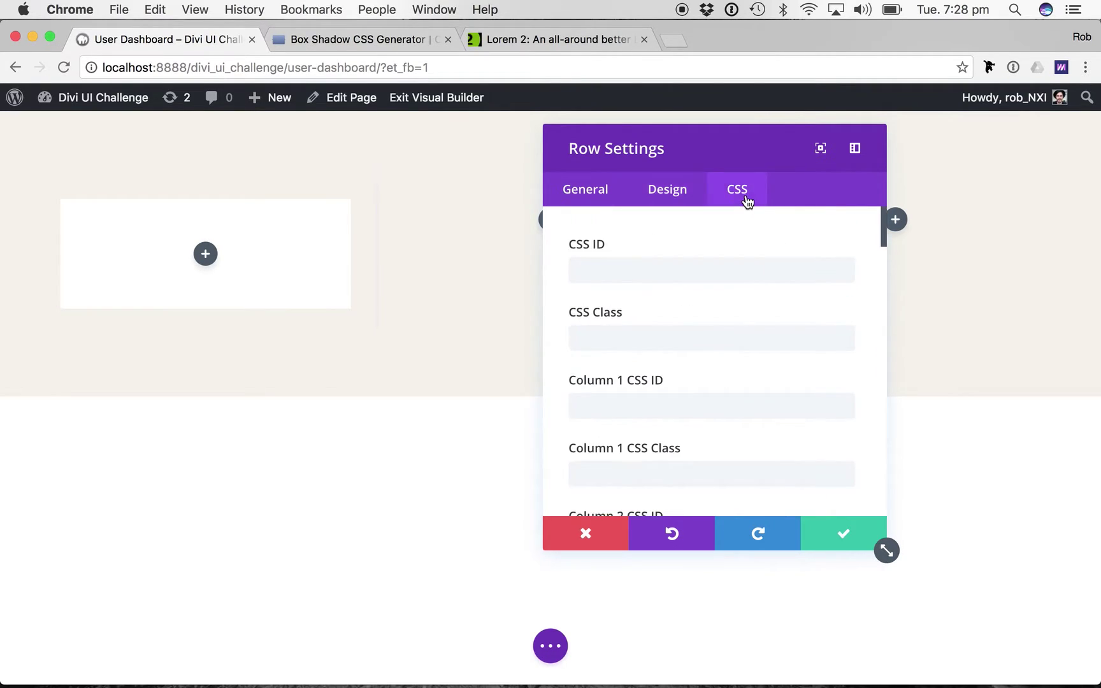
scroll(654, 368, down, 10)
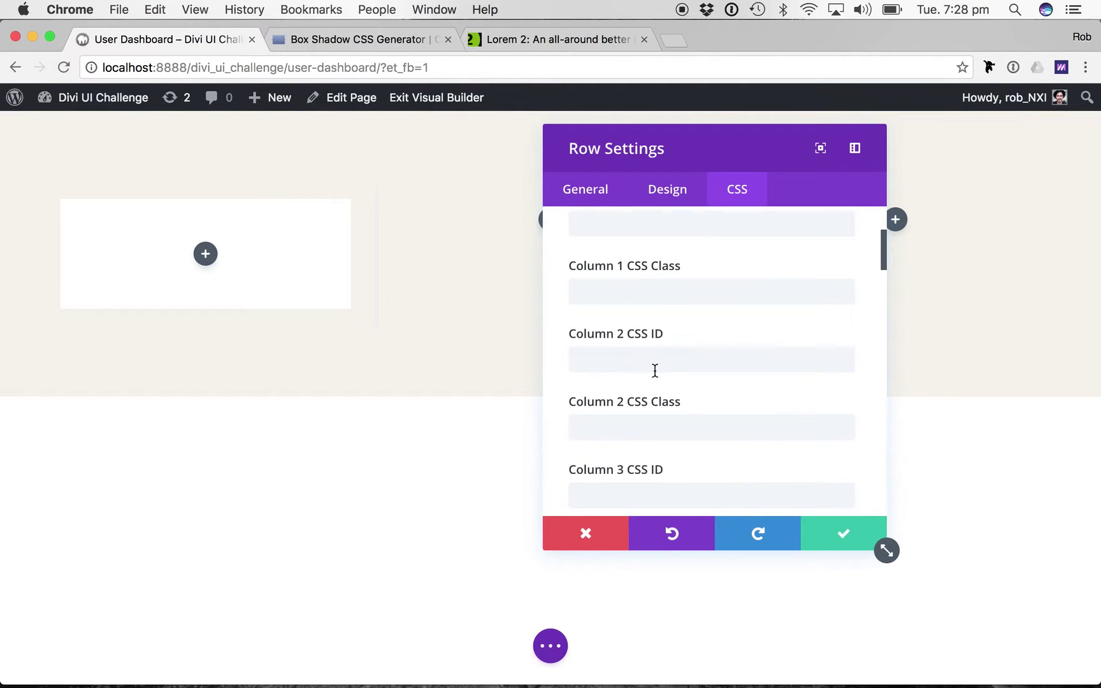
scroll(654, 370, down, 10)
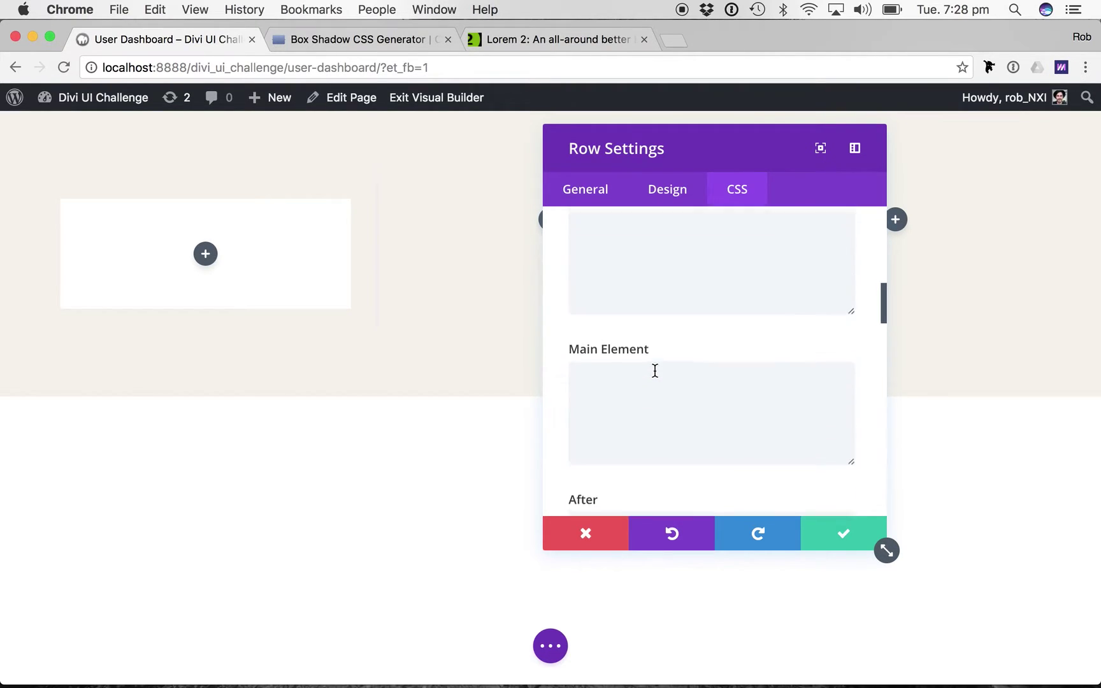
scroll(654, 370, down, 3)
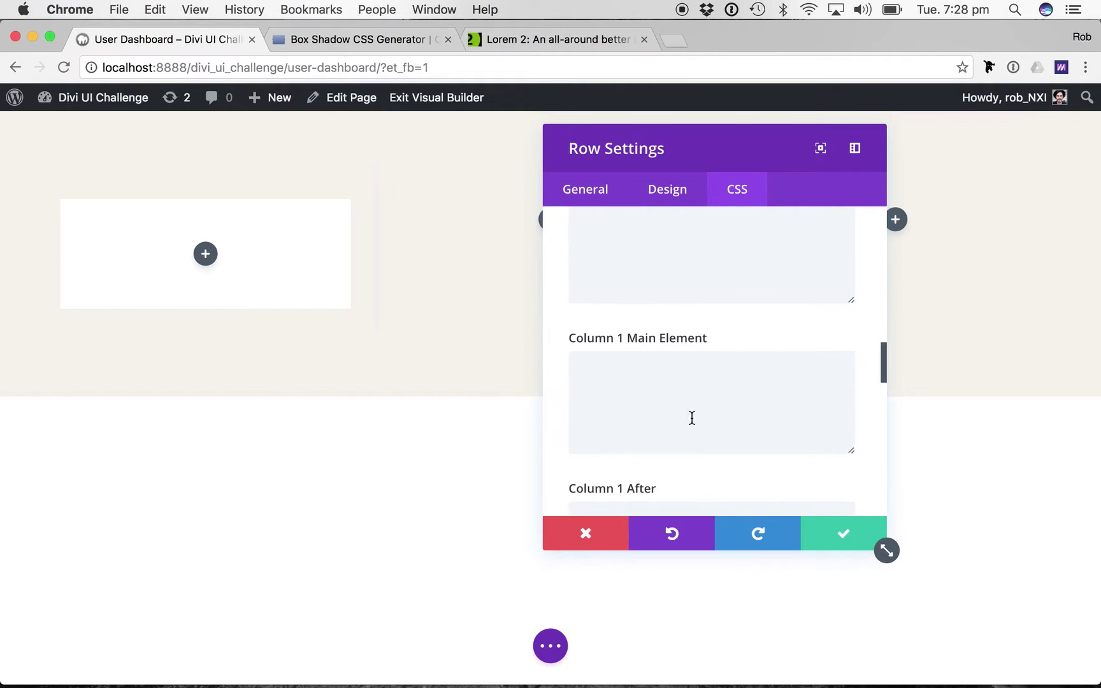
scroll(644, 381, down, 1)
click(687, 328)
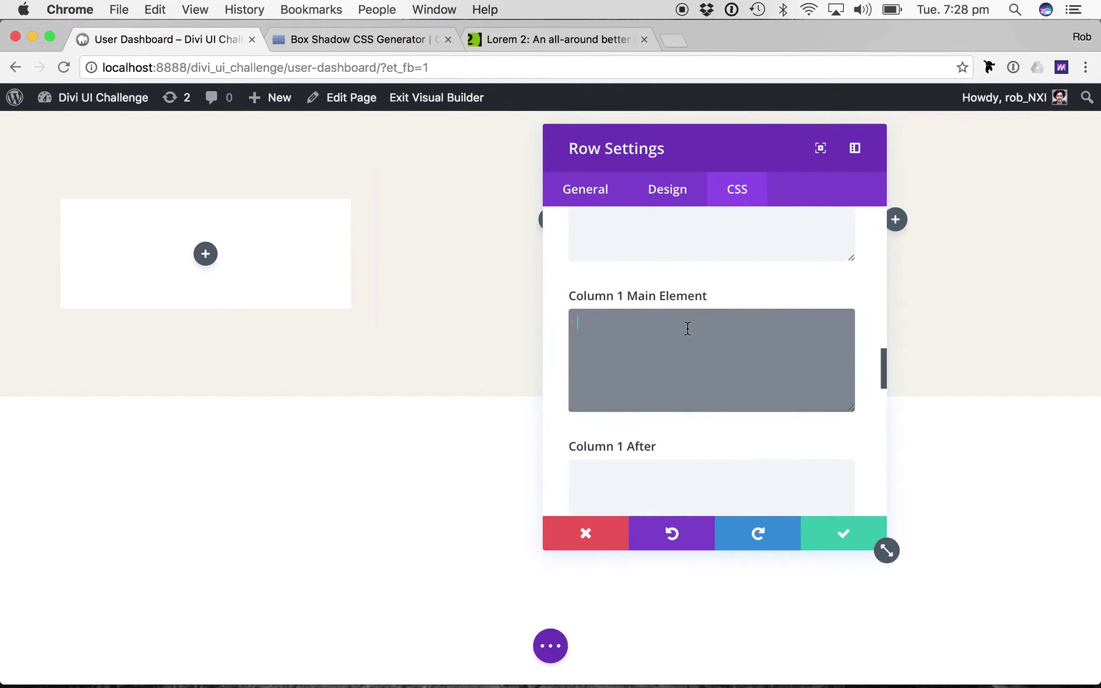
text(border)
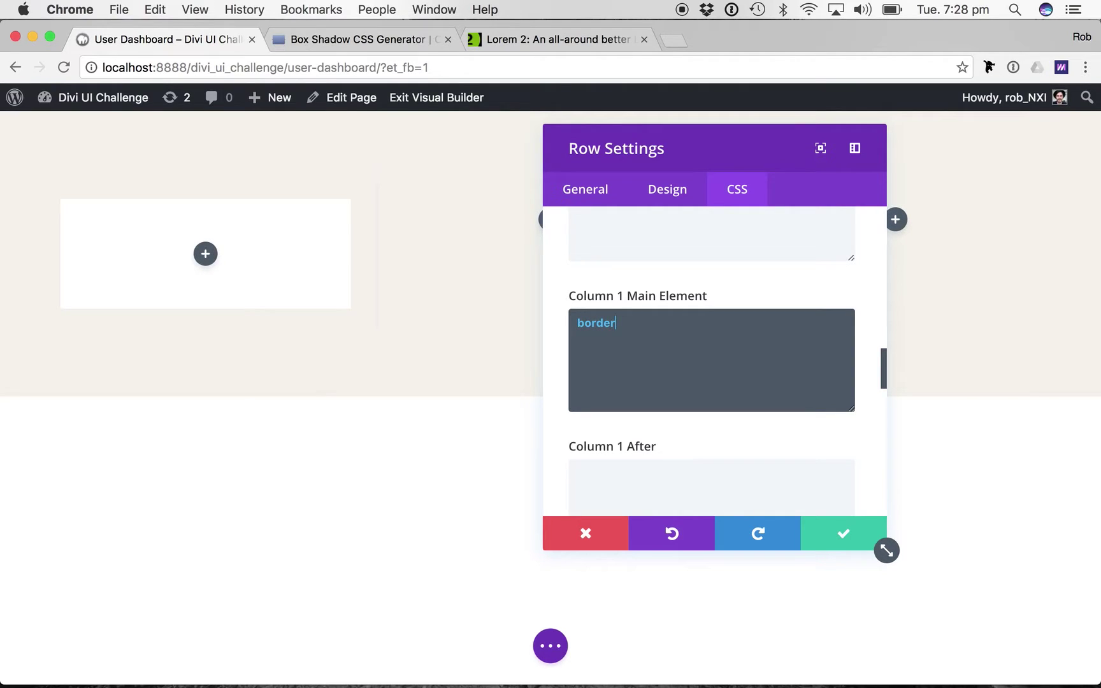
text(: 2px solid)
Complete the border with colour #67aaf9 and add 'border-radius: 6px;'.
key(super+Tab)
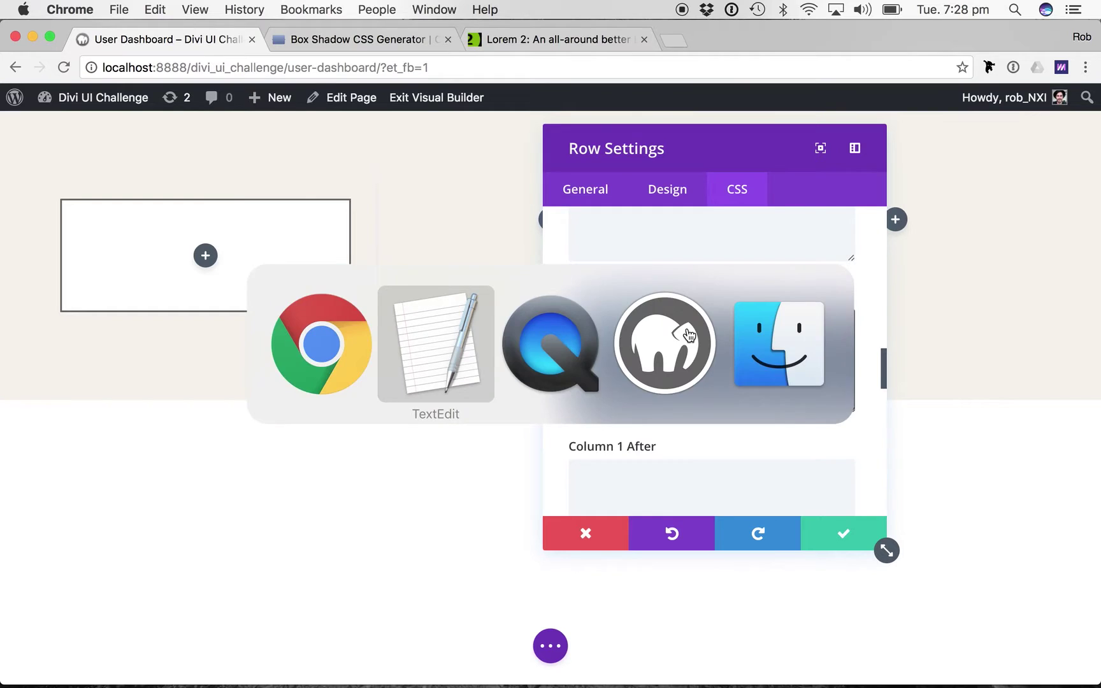
double_click(449, 211)
key(super+c)
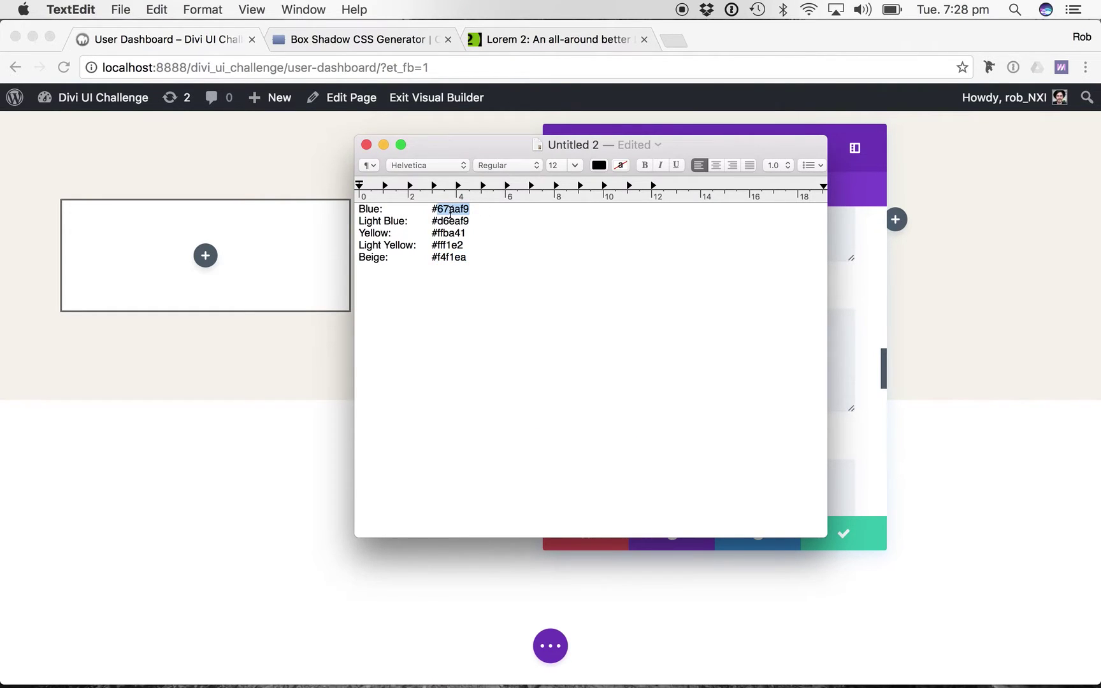
key(super+Tab)
click(626, 319)
text(#)
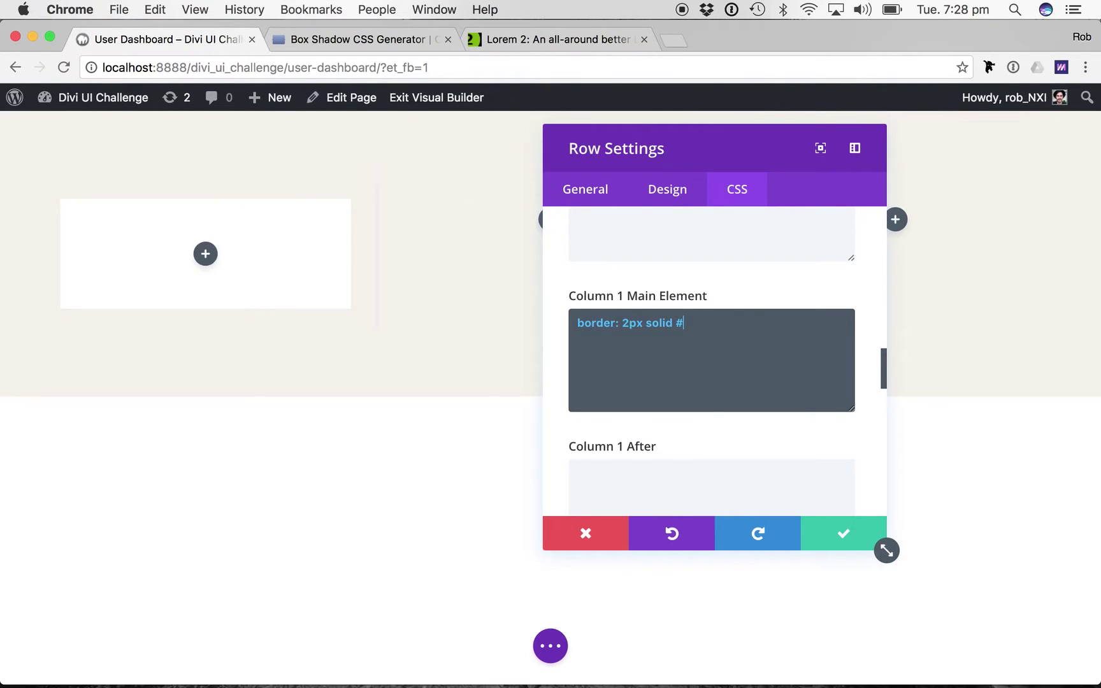
key(super+v)
text(')
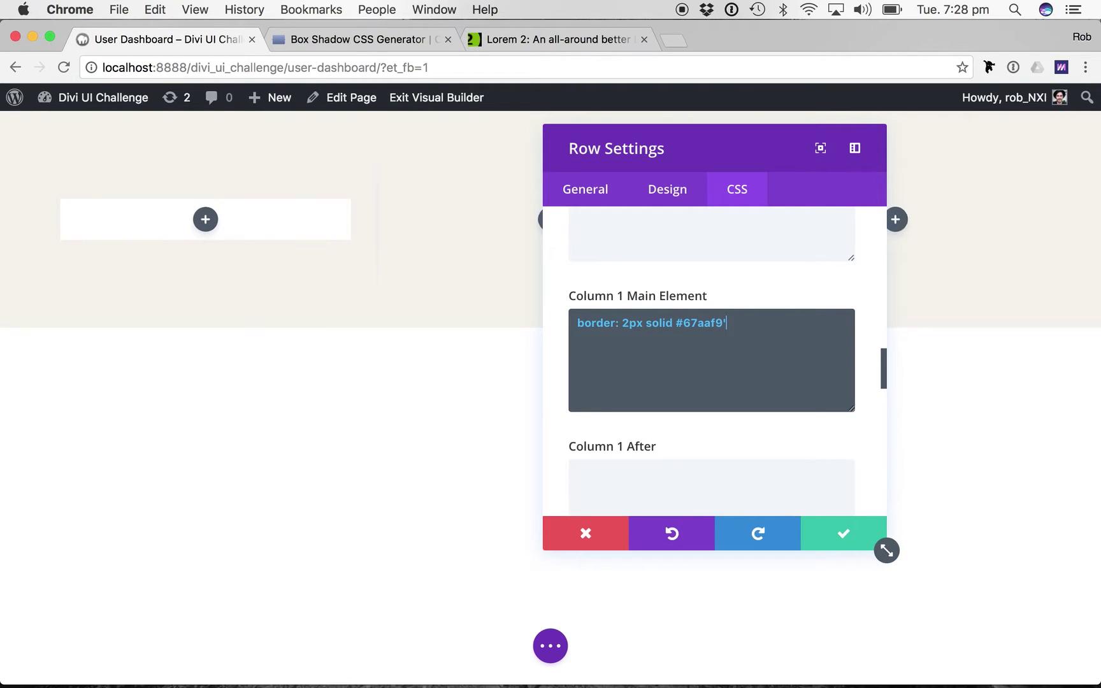
key(BackSpace)
text(; )
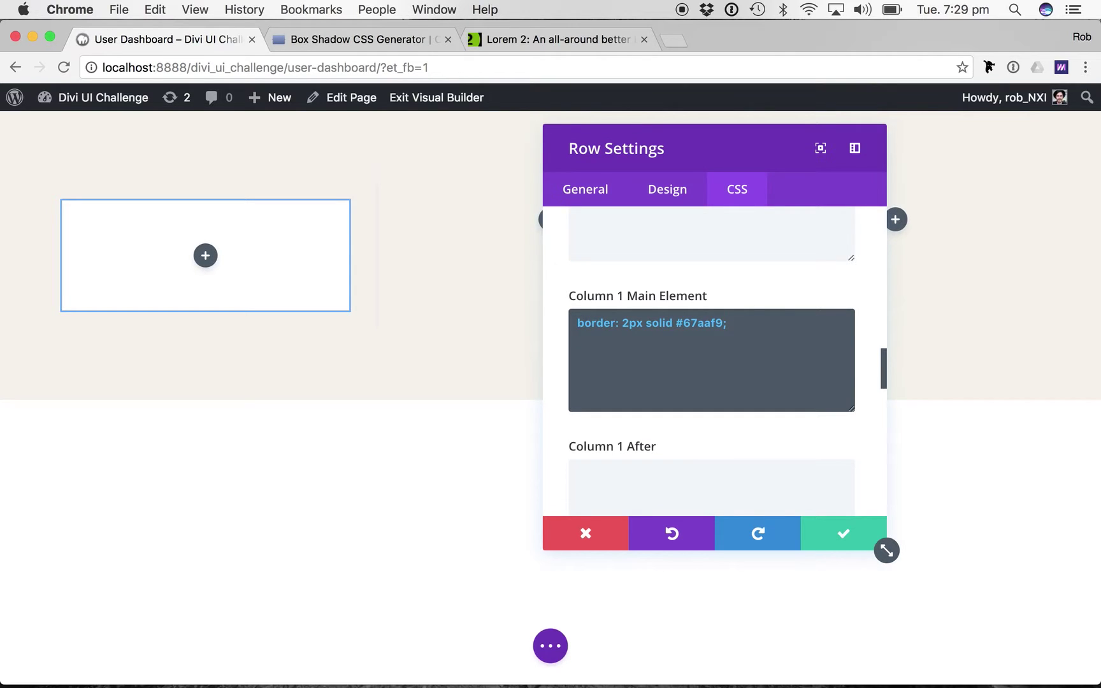
text(border-r)
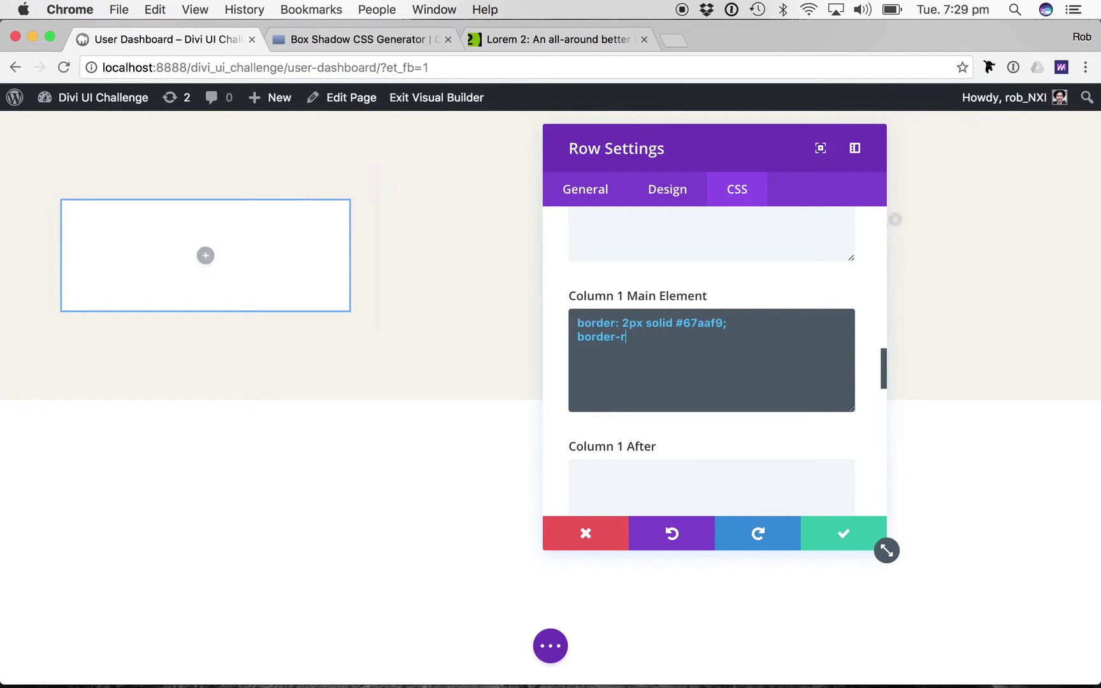
text(adius: )
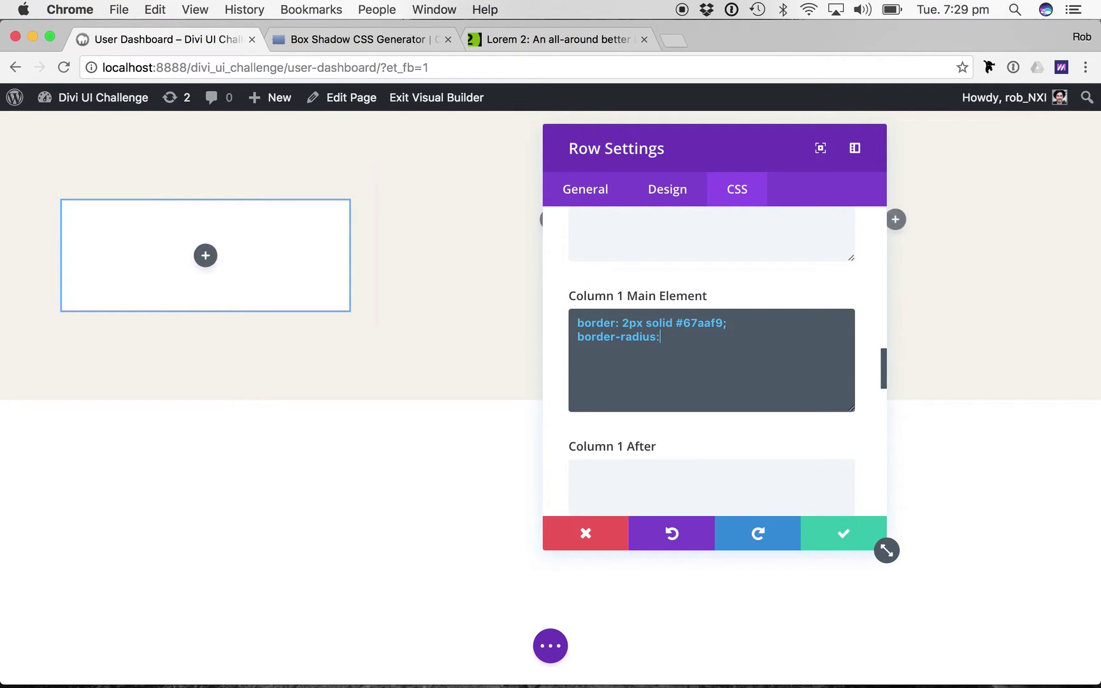
text(6px;)
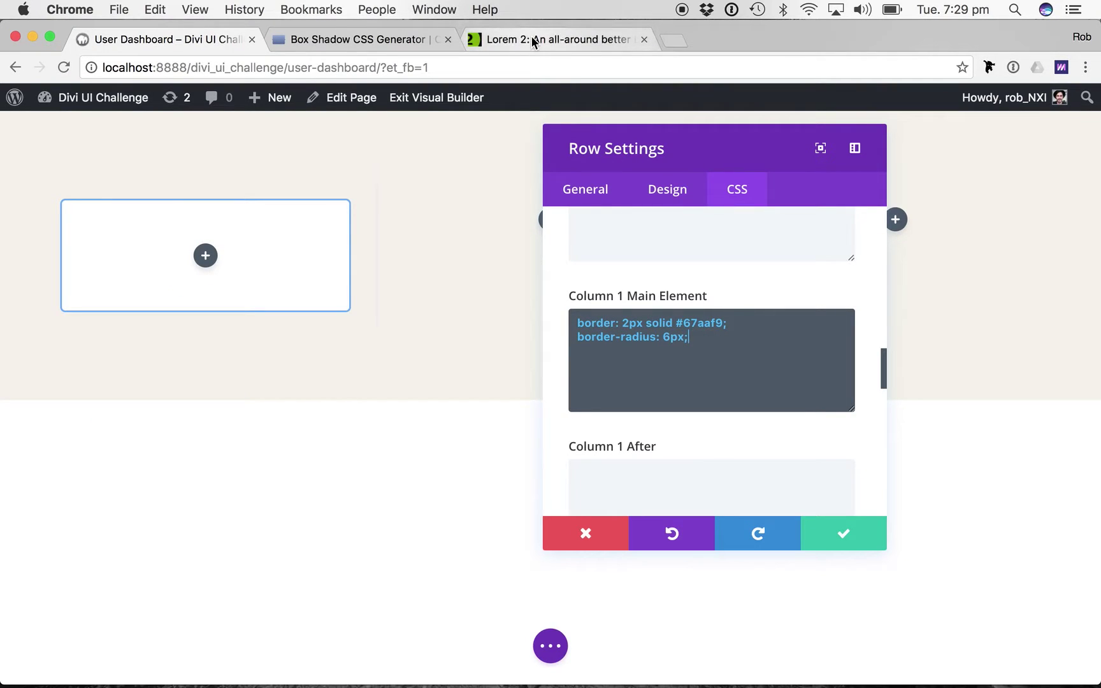
In CSSmatic's box-shadow generator, set Horizontal Length to 0 and Blur Radius to 50.
click(362, 40)
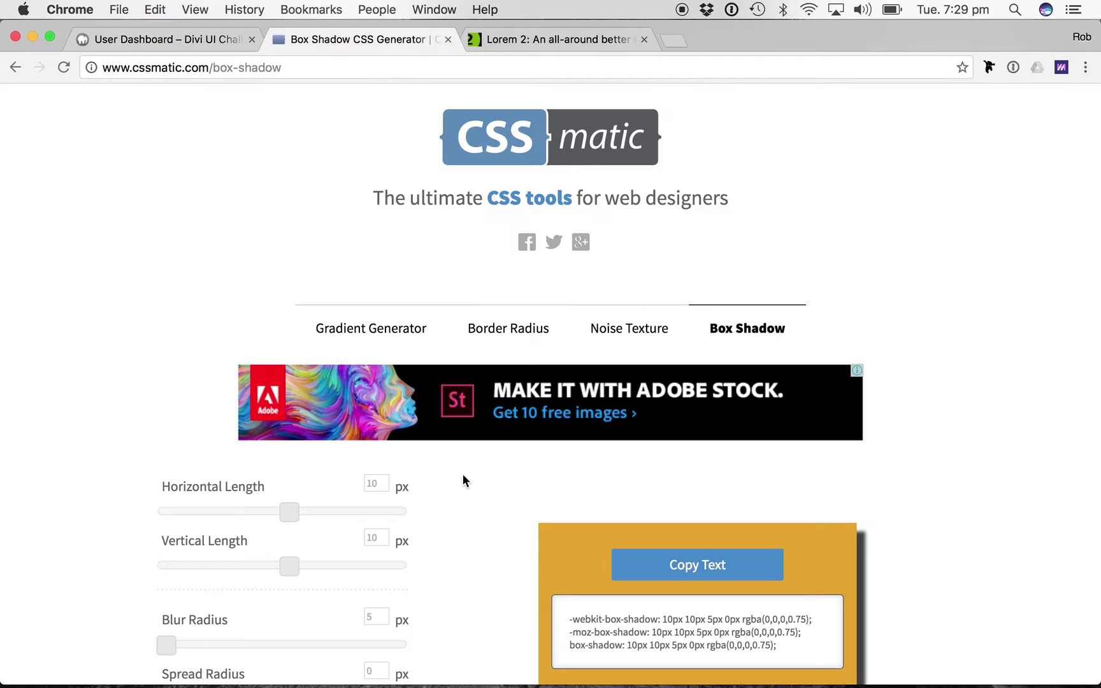
scroll(411, 471, down, 5)
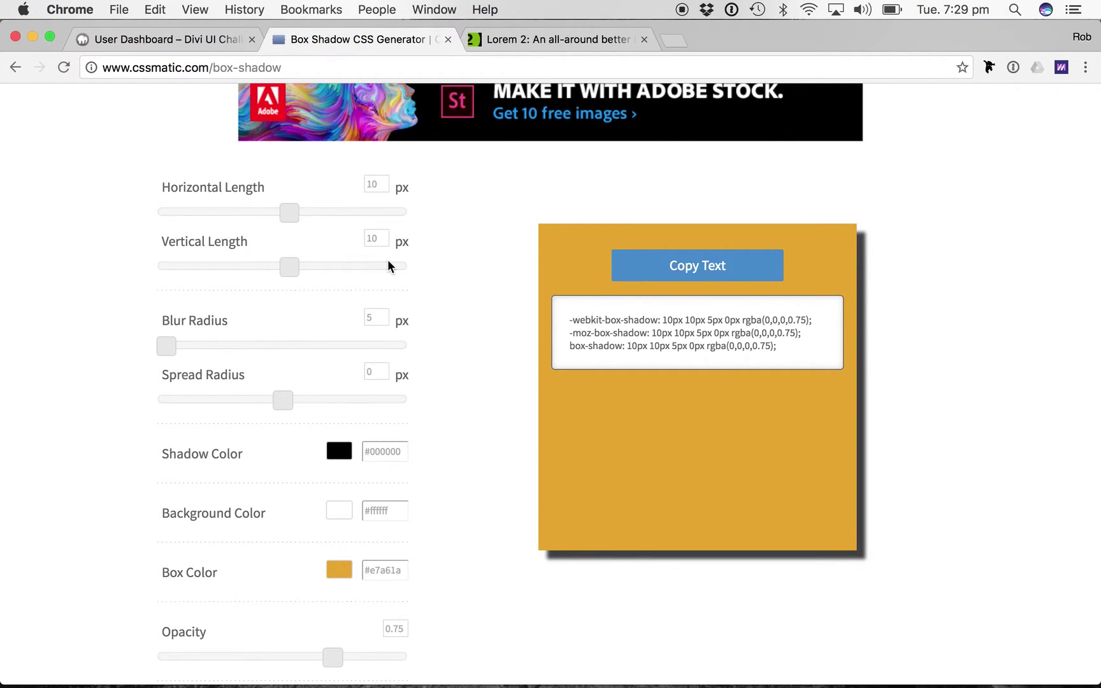
double_click(372, 183)
text(0)
key(Tab)
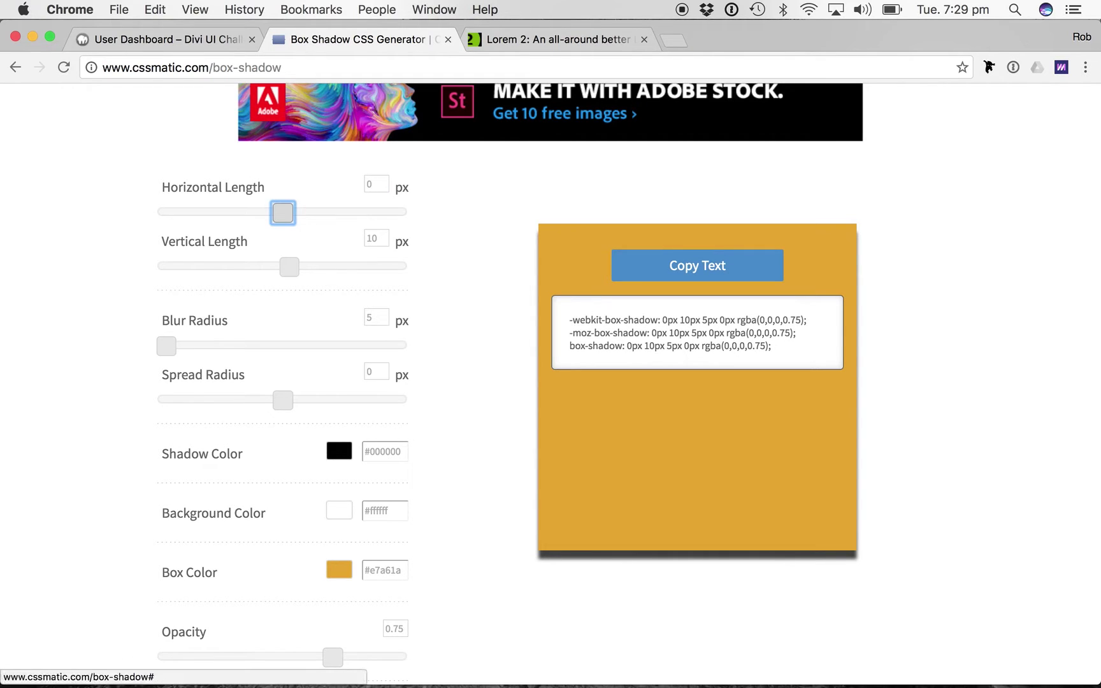
click(377, 317)
text(0)
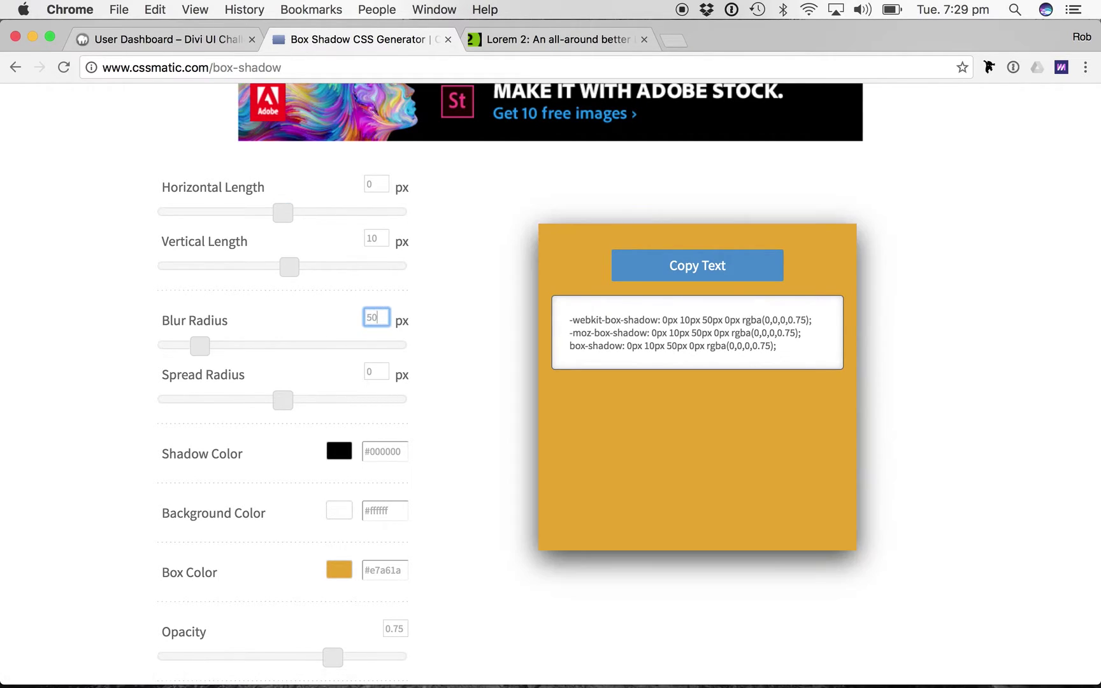
Lower the shadow opacity to 0.15 and copy the generated box-shadow code.
scroll(373, 430, down, 2)
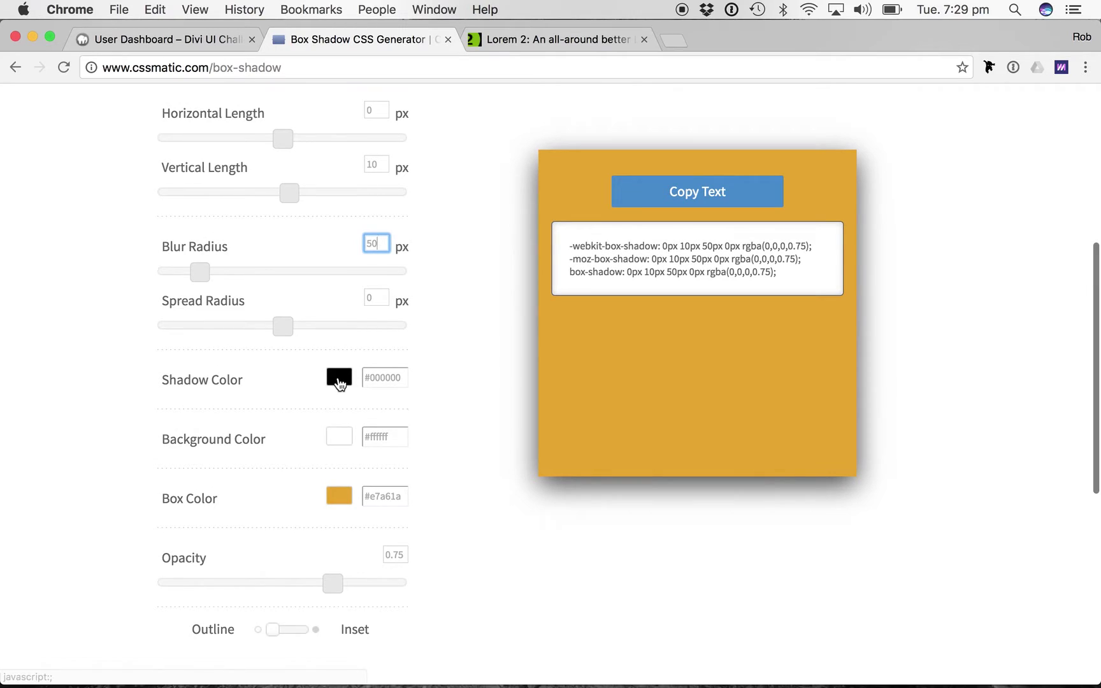
scroll(342, 381, down, 3)
click(196, 495)
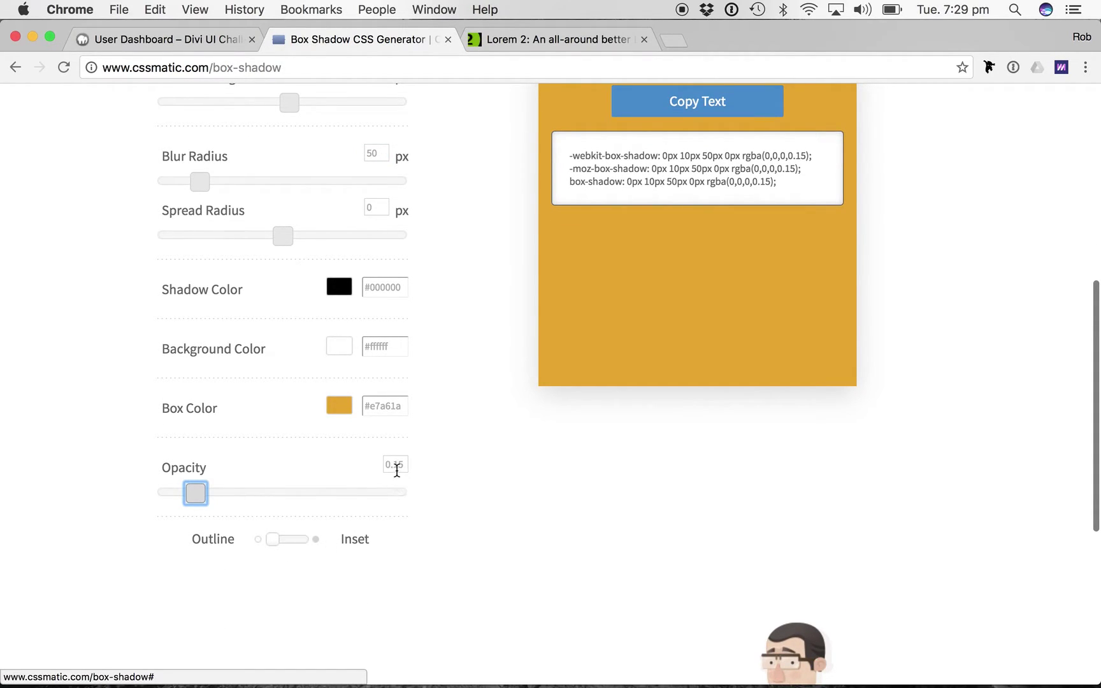
scroll(450, 437, up, 4)
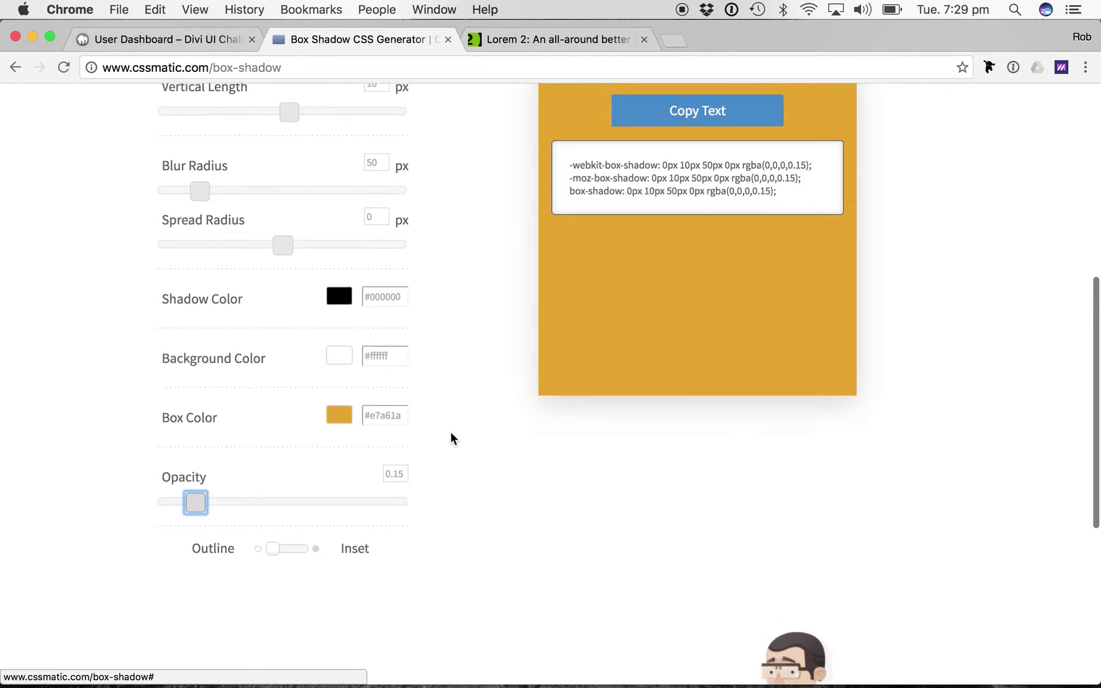
click(710, 224)
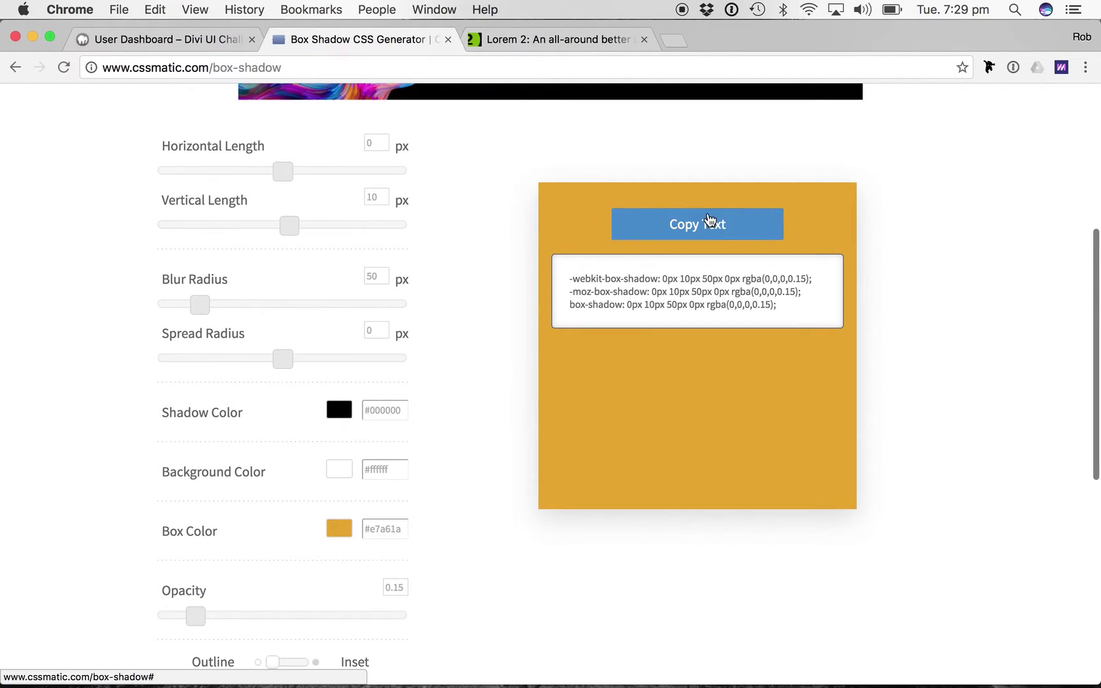
click(103, 42)
Paste the box-shadow code into Column 1's Main Element CSS and save the row.
text(-webkit-box-shadow: 0px 10px 50px 0px rgba(0,0,0,0.15); -moz-box-shadow: 0px 10px 50px 0px rgba(0,0,0,0.15); box-shadow: 0px 10px 50px 0px rgba(0,0,0,0.15);)
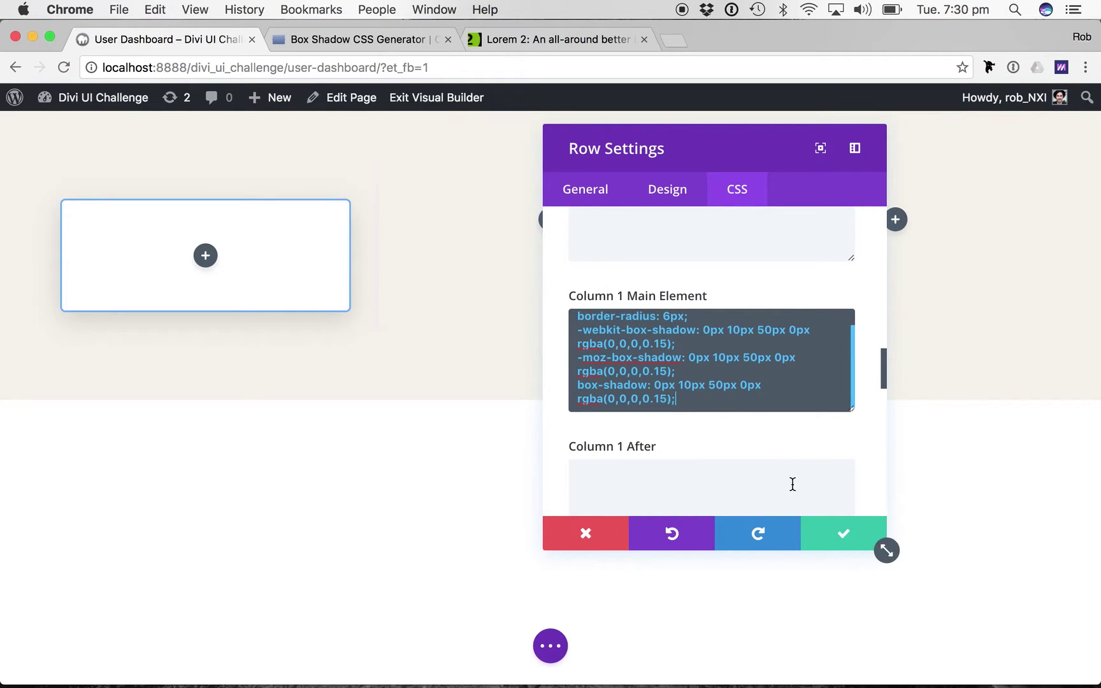
click(844, 532)
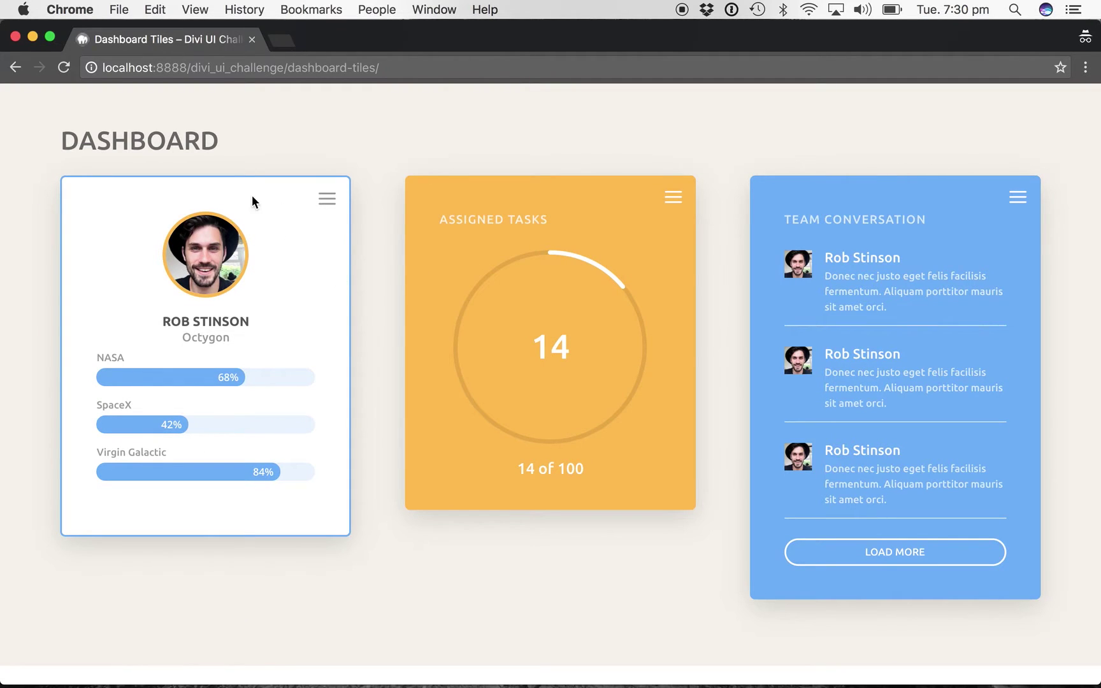
click(330, 205)
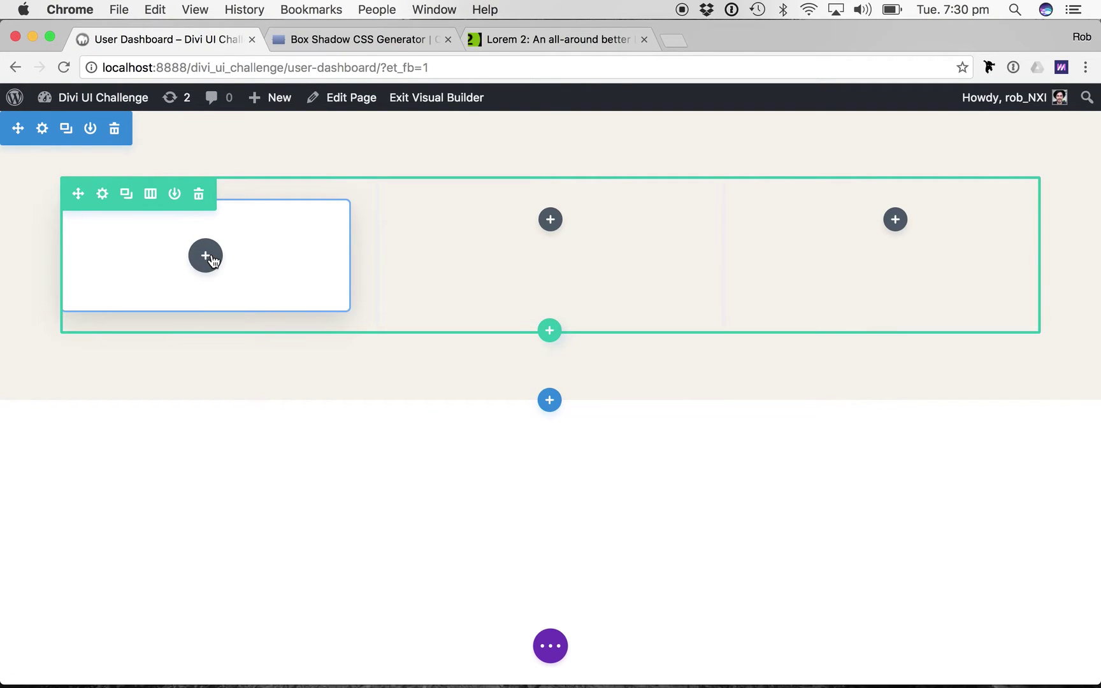
Add a Person module to the first column and enter the person's name.
click(212, 260)
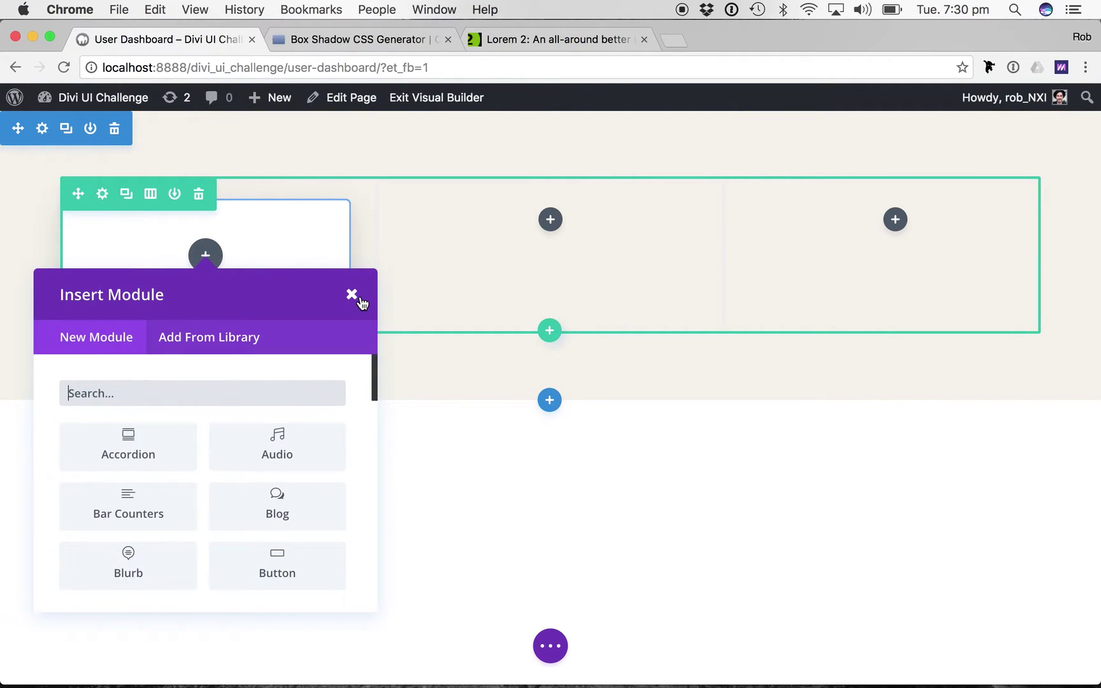
text(per)
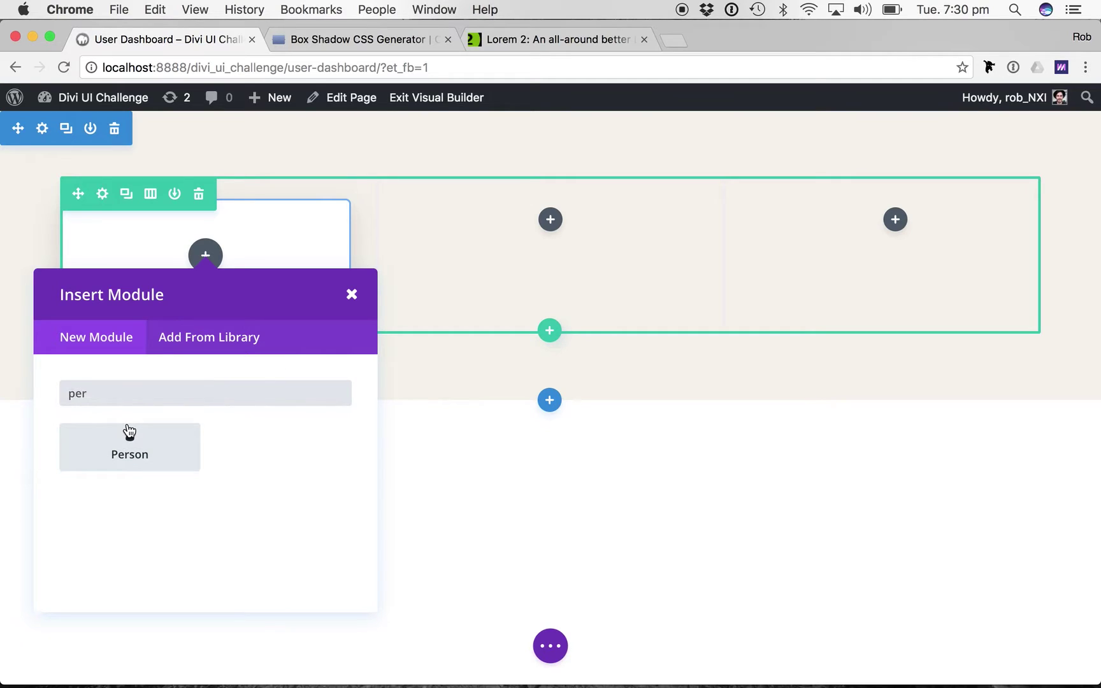
click(129, 433)
click(646, 265)
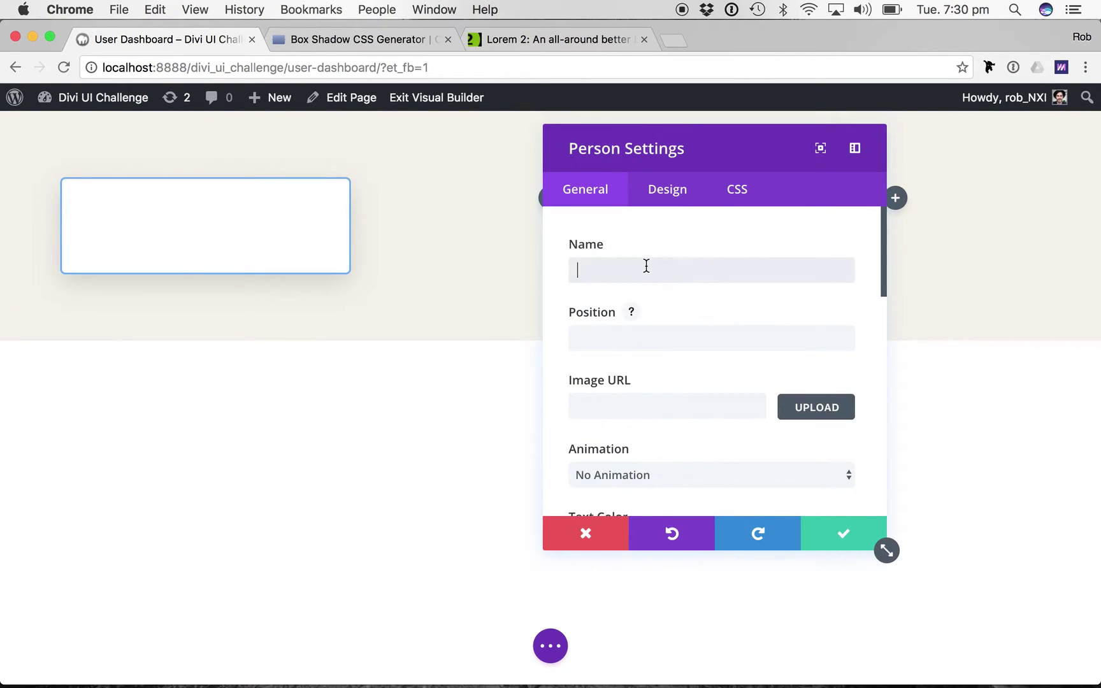
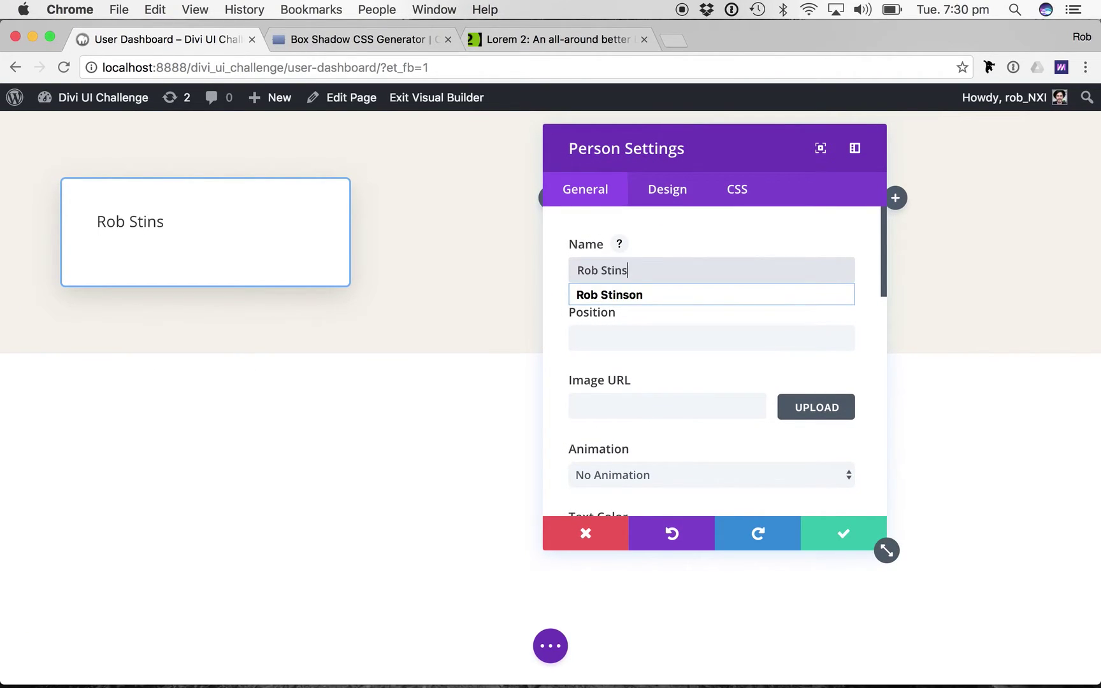
key(Tab)
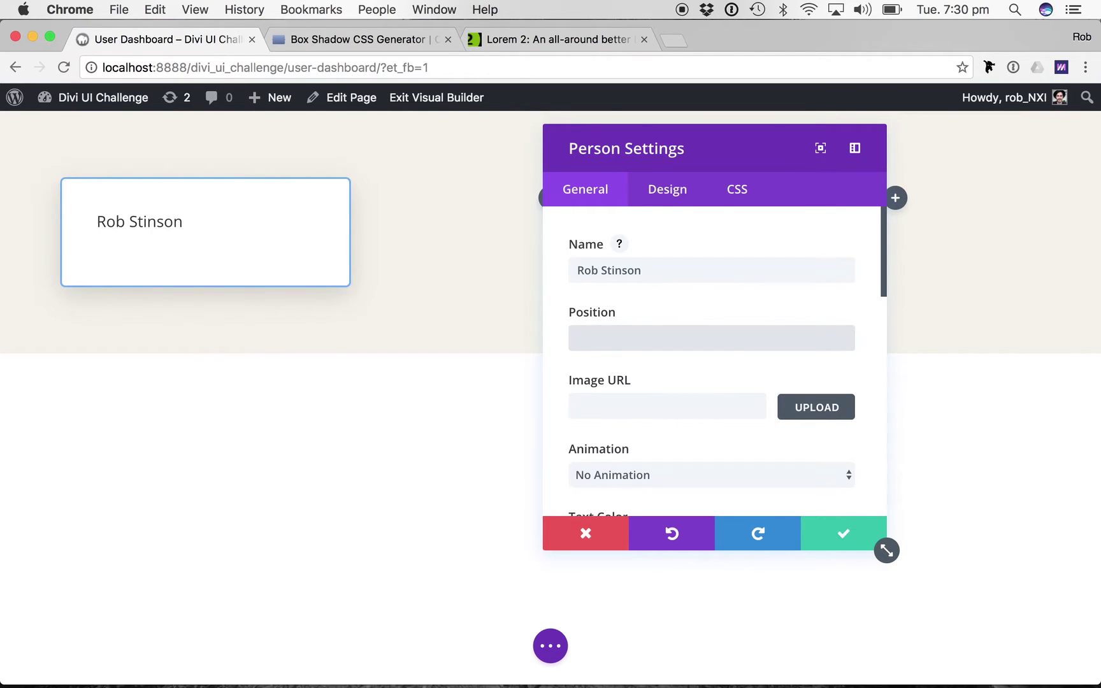
Set the position to 'CEO, Octygon' and insert the portrait photo from the Media Library.
key(super+grave)
key(super+grave)
text(C)
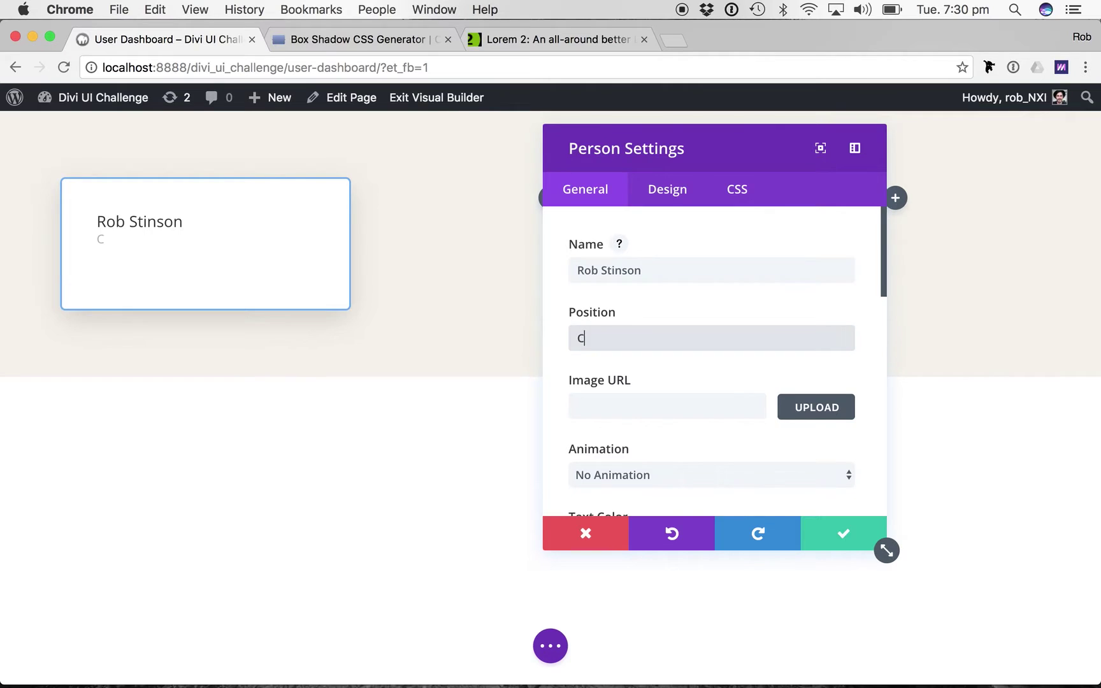
text(EO, OCtygon)
key(BackSpace)
key(BackSpace)
key(BackSpace)
key(BackSpace)
key(BackSpace)
key(BackSpace)
text(ctygon)
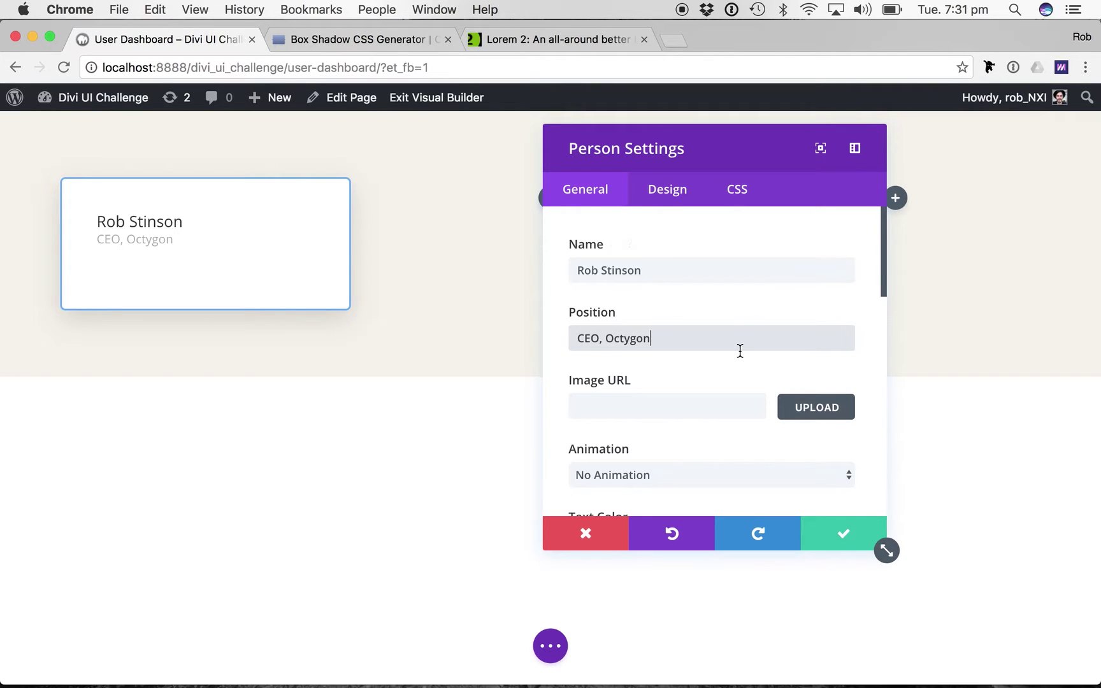
scroll(829, 360, down, 1)
click(842, 362)
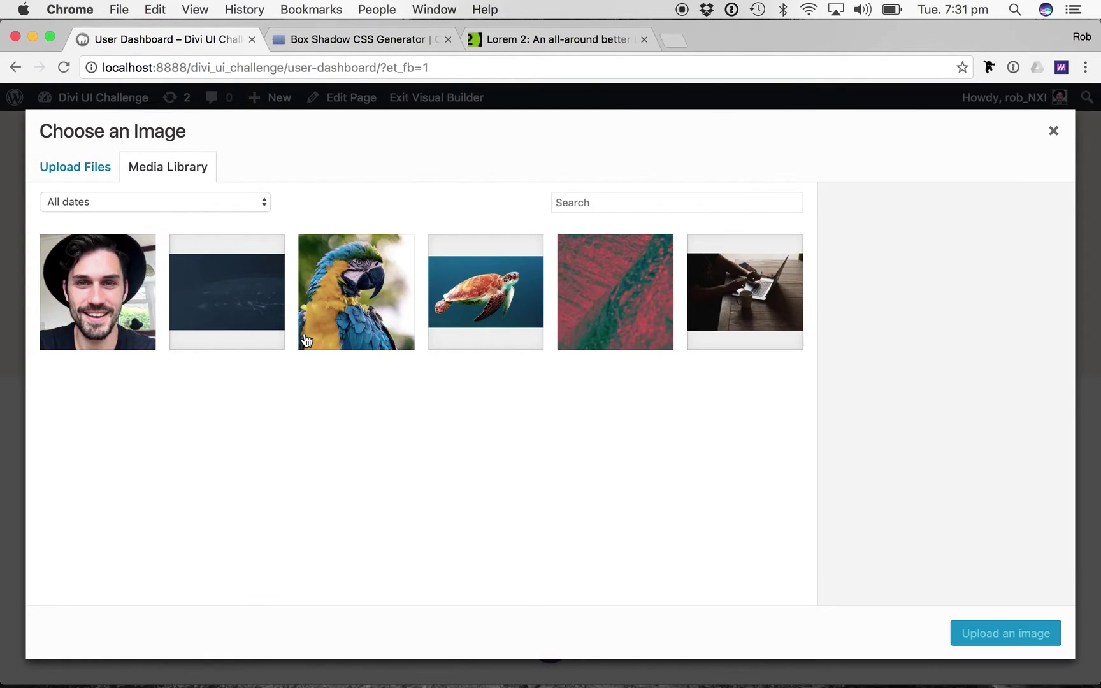
click(81, 323)
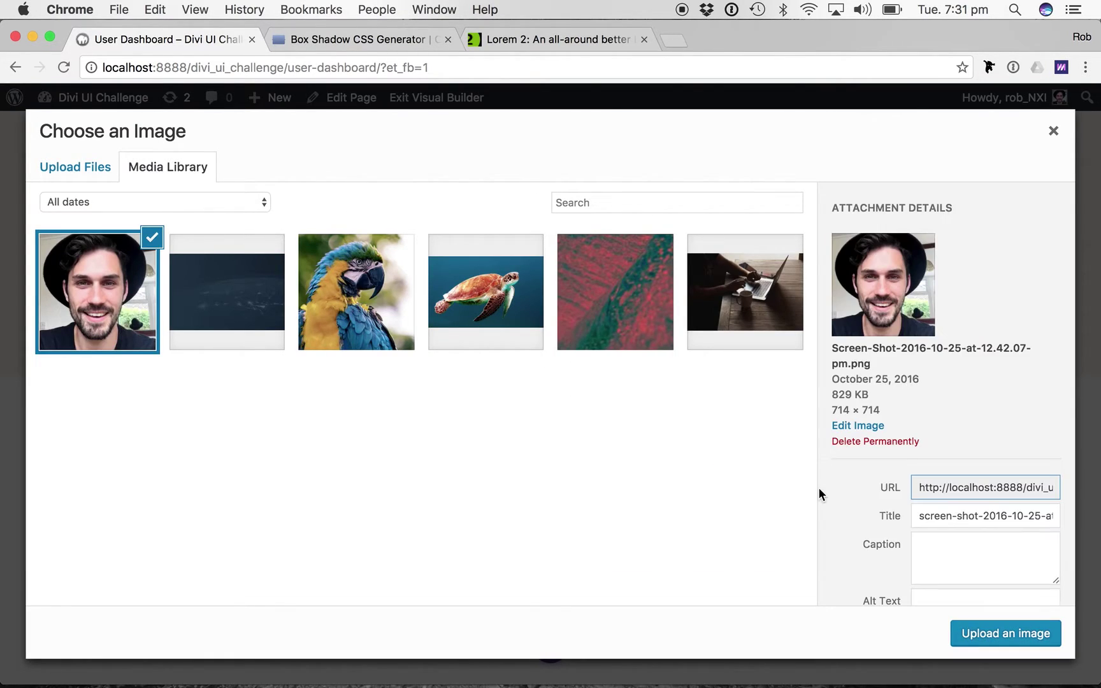
click(1007, 633)
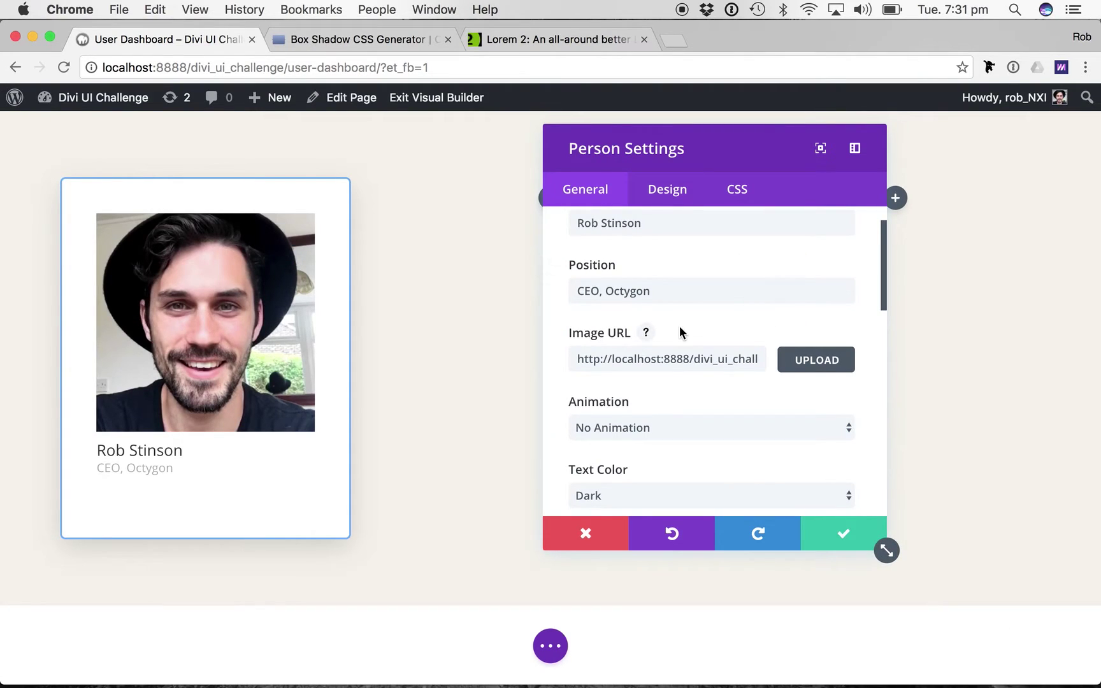
Set the Person module's animation to Bottom To Top.
scroll(679, 326, down, 1)
click(695, 352)
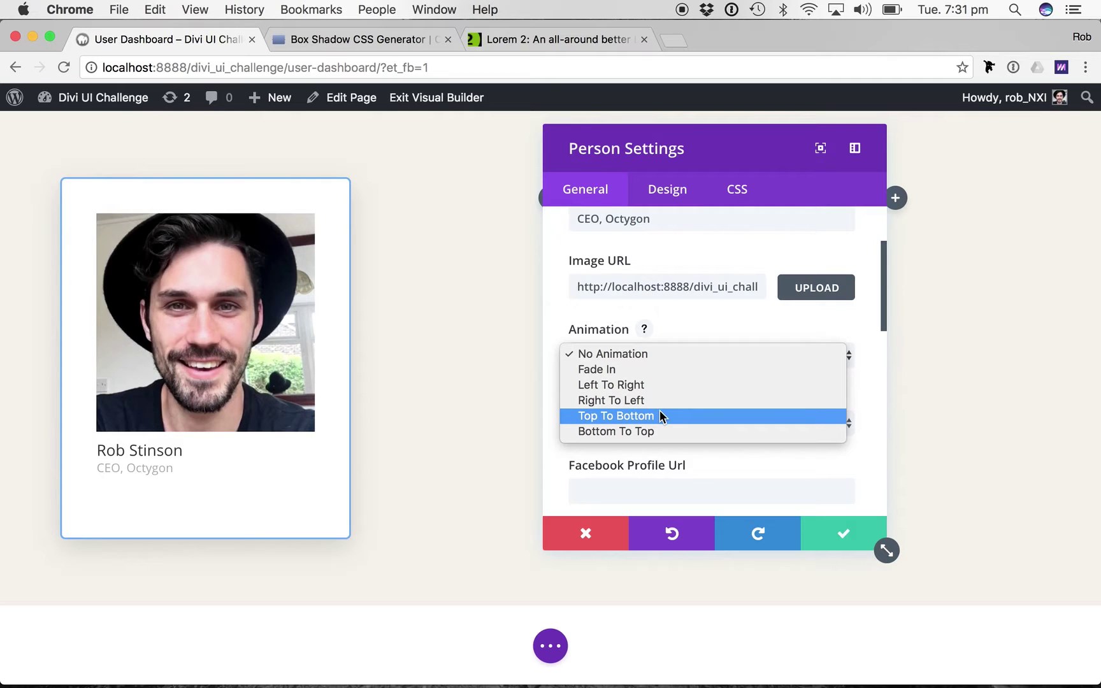
click(643, 432)
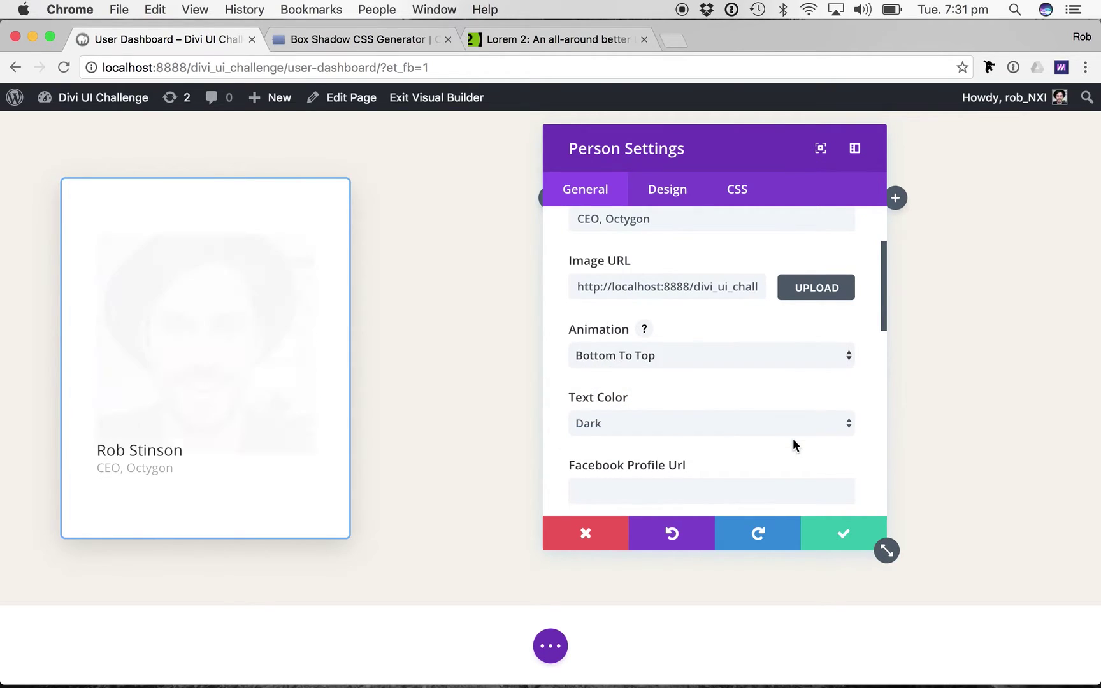
scroll(792, 438, down, 3)
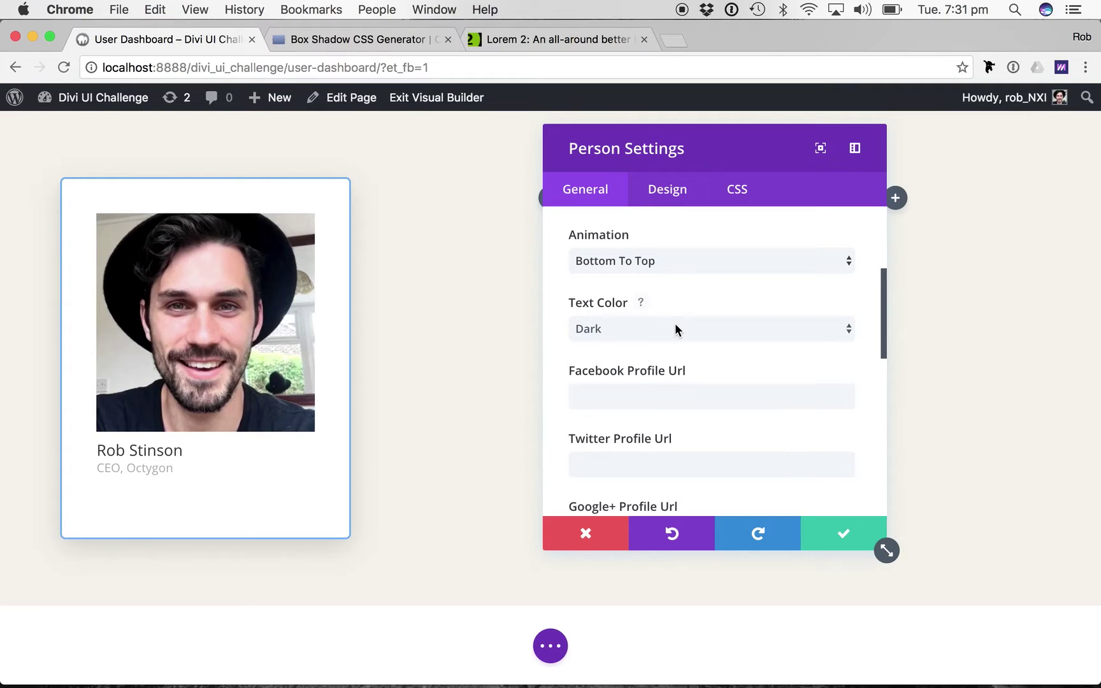
scroll(674, 323, down, 5)
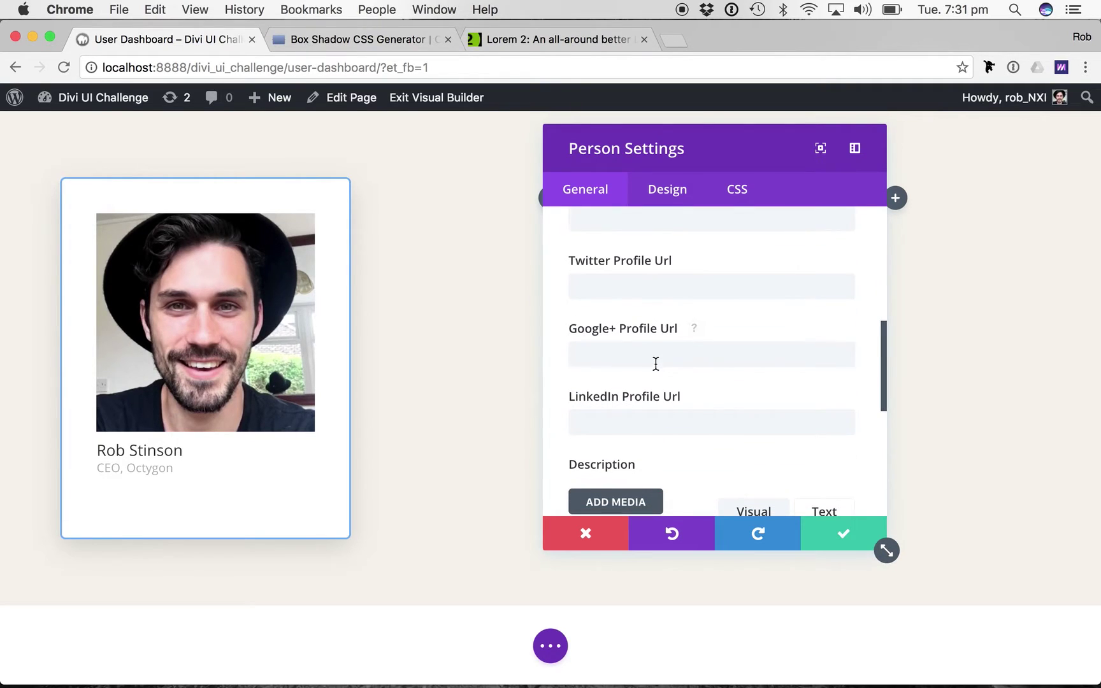
scroll(656, 363, down, 5)
scroll(656, 364, up, 5)
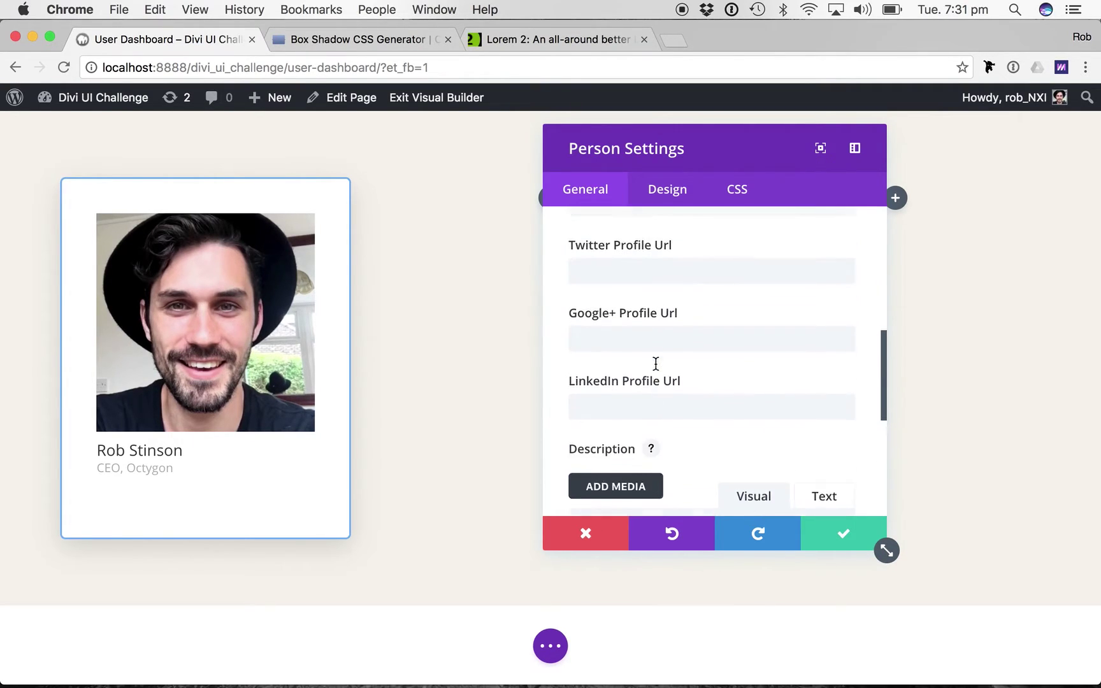
Set the Person module's header font to Ubuntu and its size from 18 to 16.
click(674, 194)
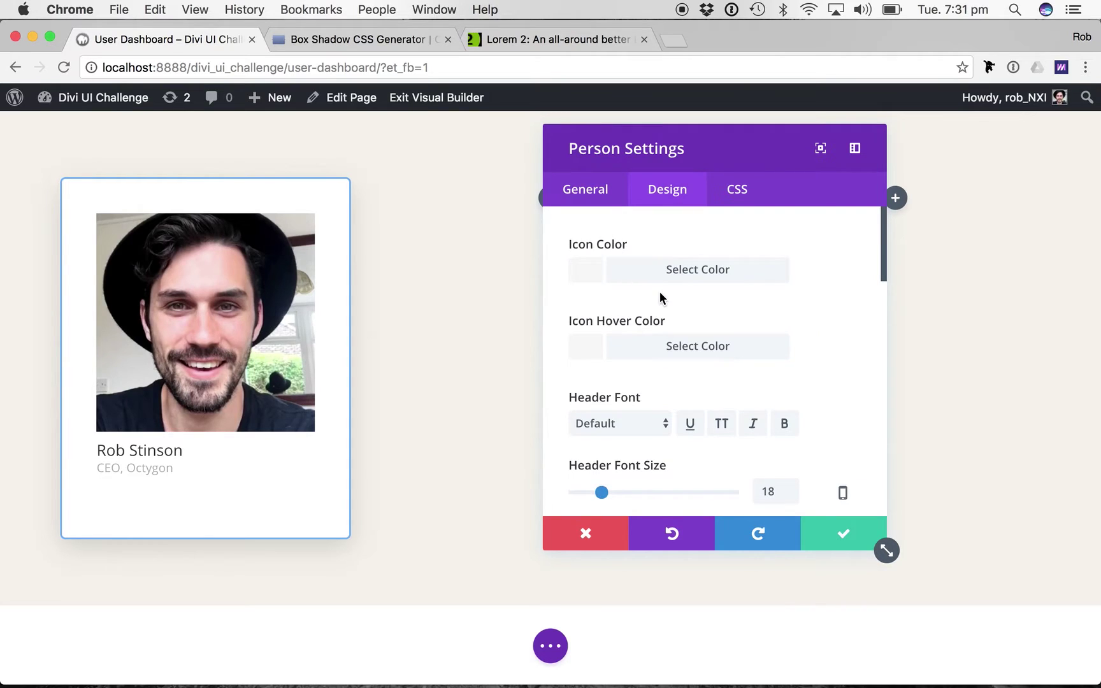
scroll(660, 292, down, 3)
scroll(637, 318, down, 2)
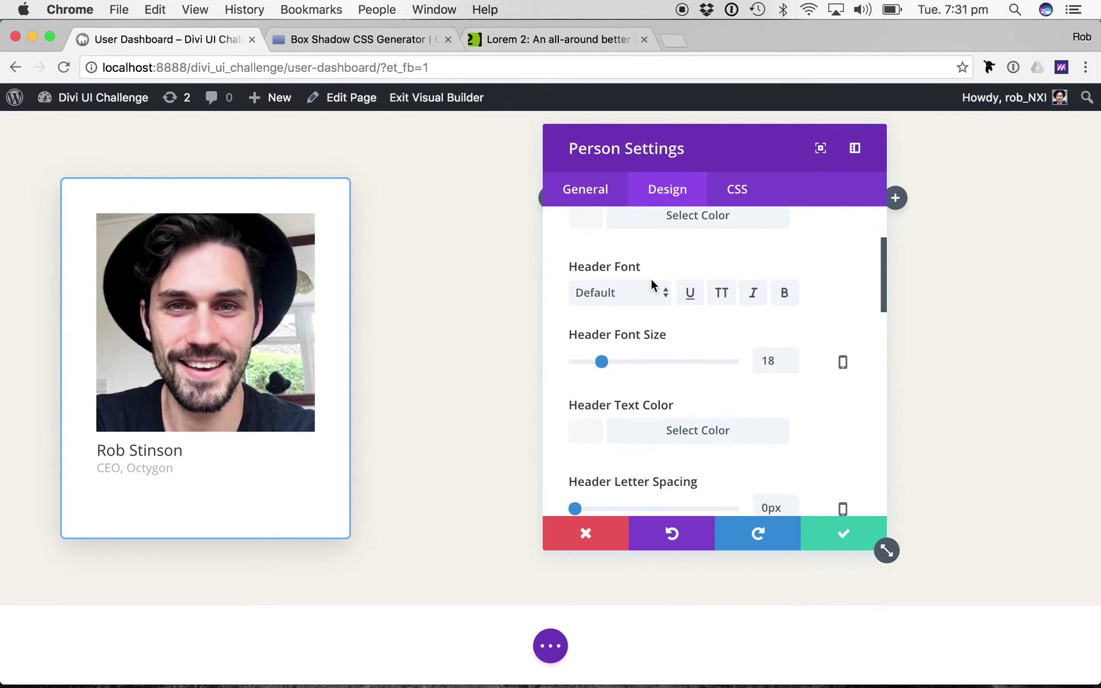
click(631, 292)
scroll(645, 465, down, 15)
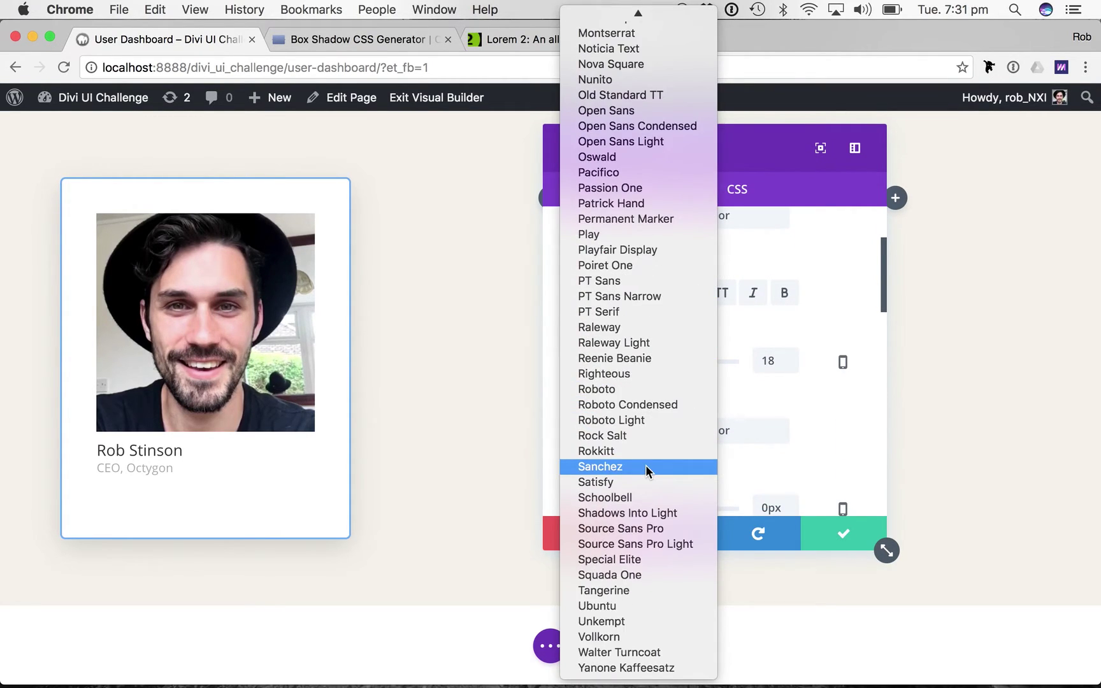
click(608, 605)
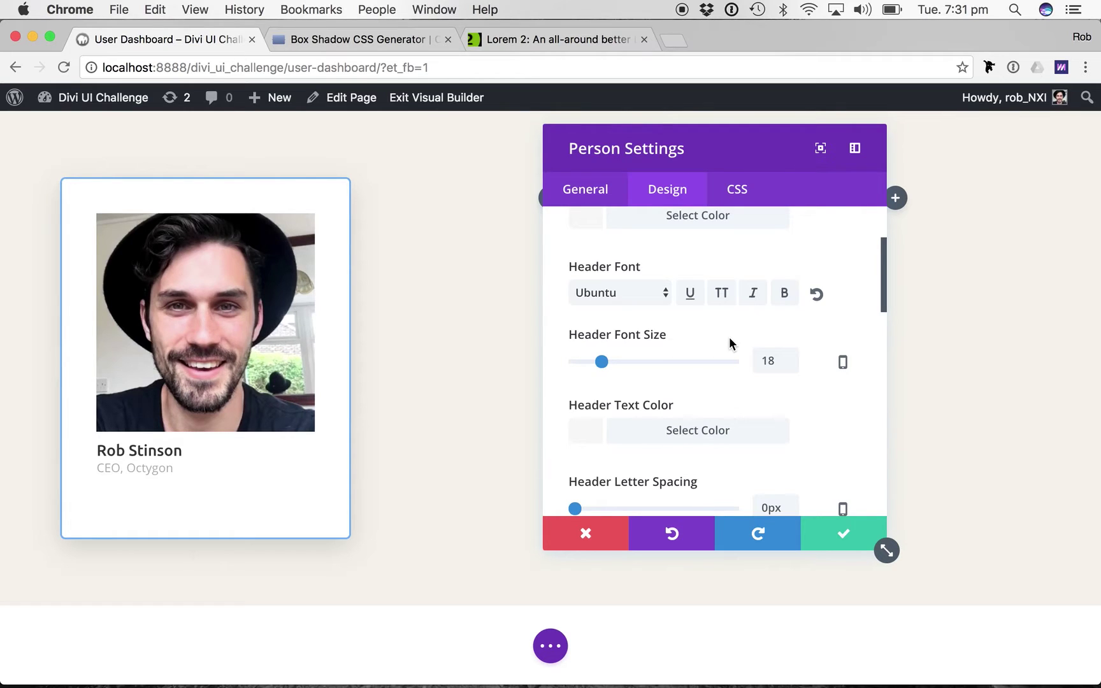
double_click(766, 361)
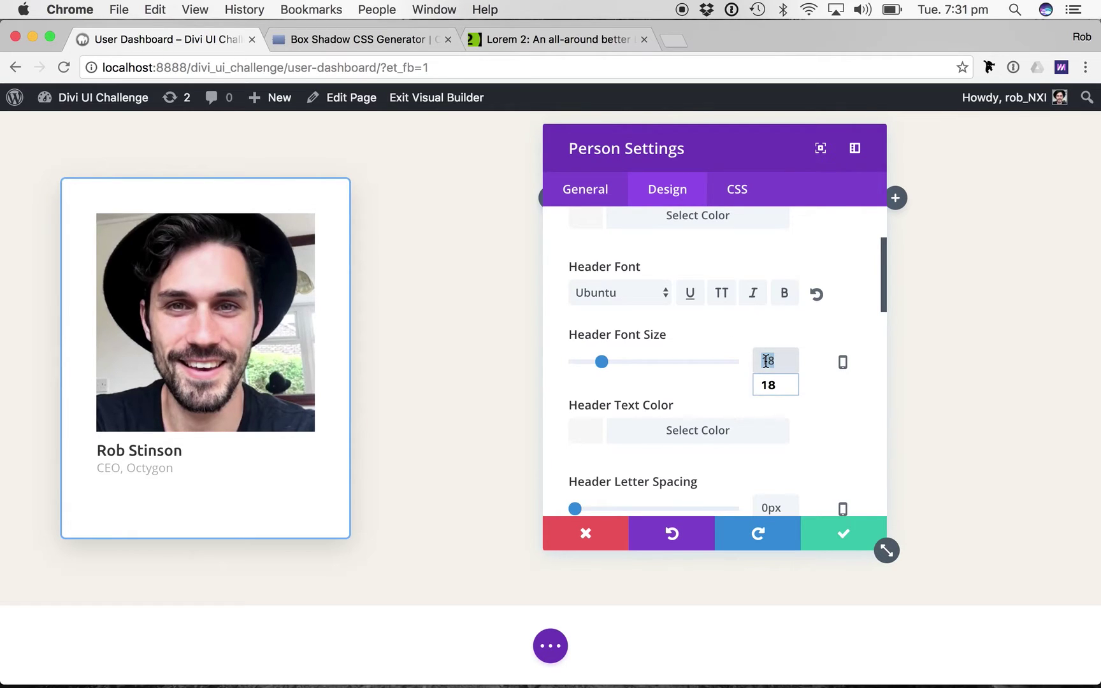
text(16)
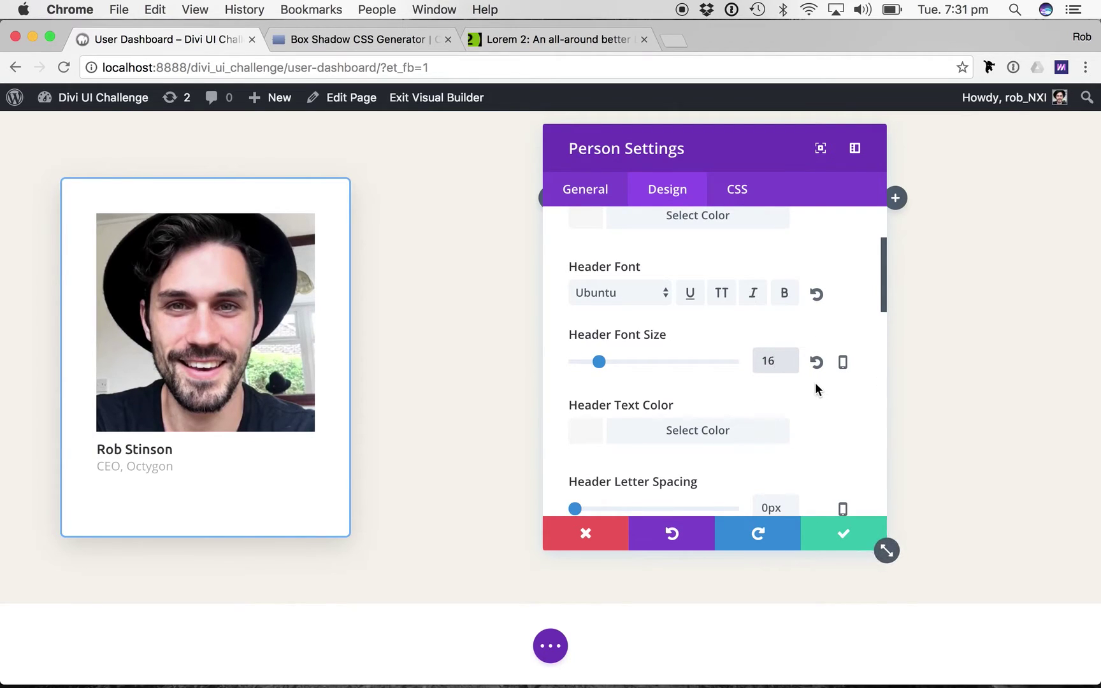
scroll(714, 457, down, 2)
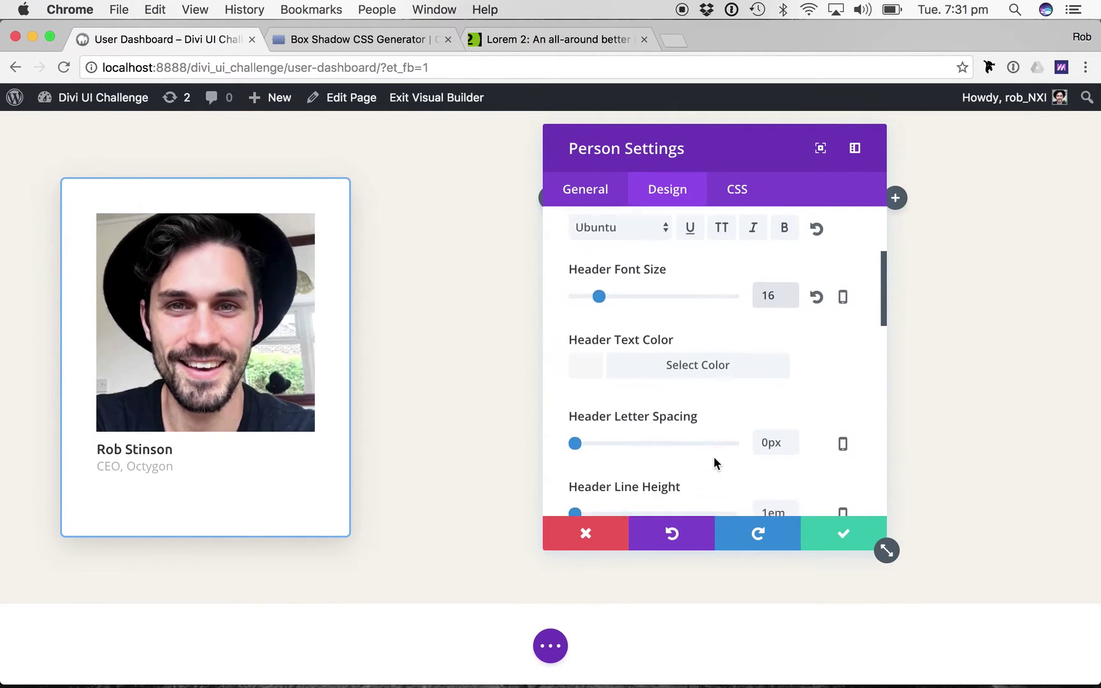
click(650, 365)
Enter #333 as the name heading's hex colour, trimming the extra digits.
text(#333)
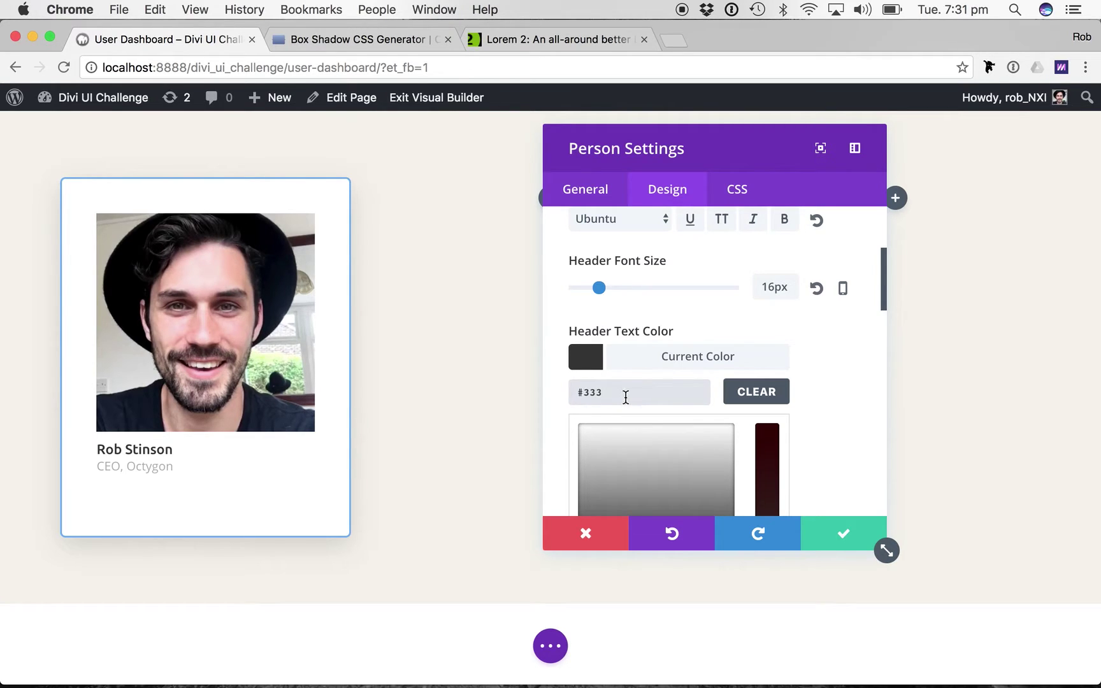
text(333)
key(shift+Left)
key(shift+Left)
key(shift+Left)
key(BackSpace)
text(333)
shift+click(602, 393)
key(BackSpace)
text(333)
Set the body font to Ubuntu.
scroll(801, 410, down, 5)
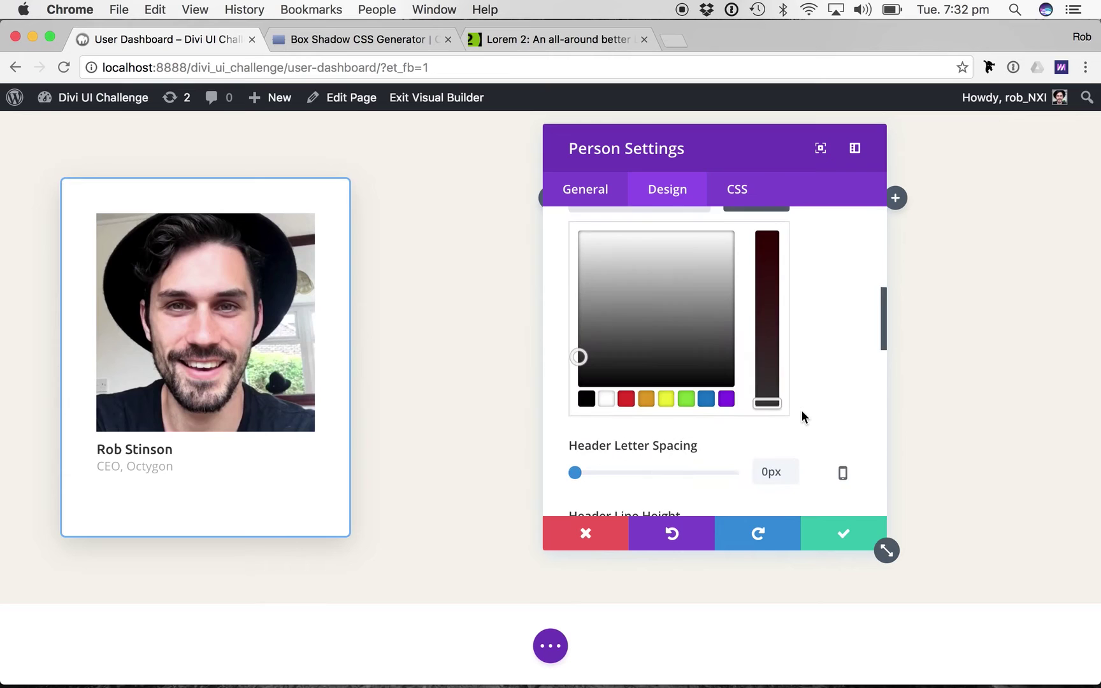
scroll(649, 446, down, 3)
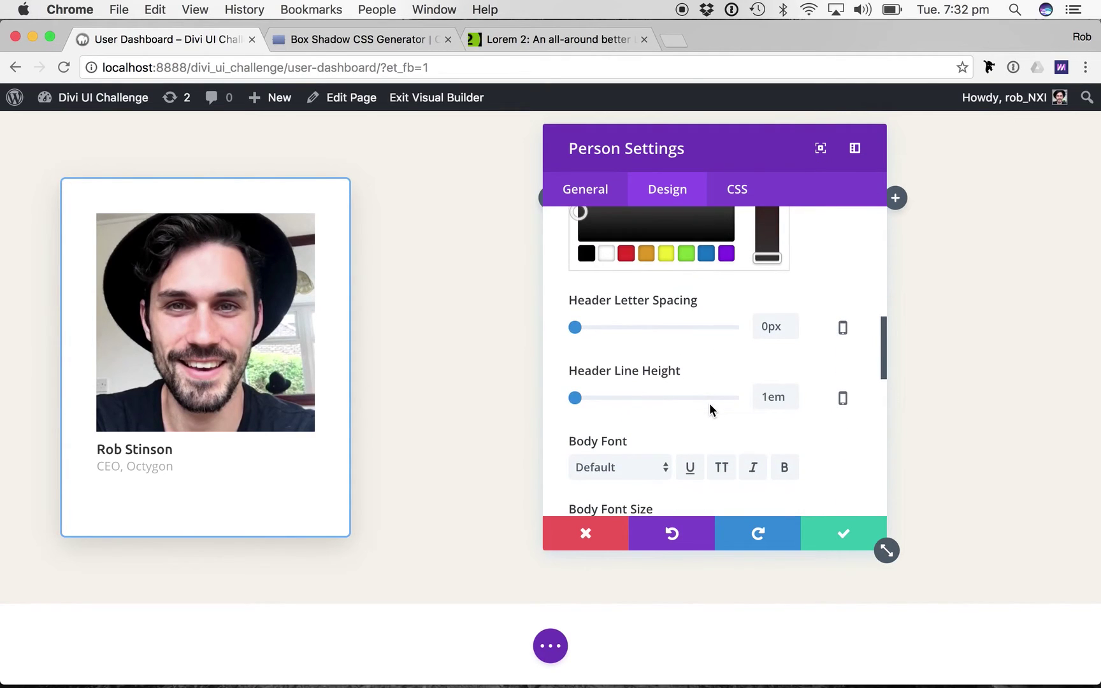
scroll(669, 408, down, 2)
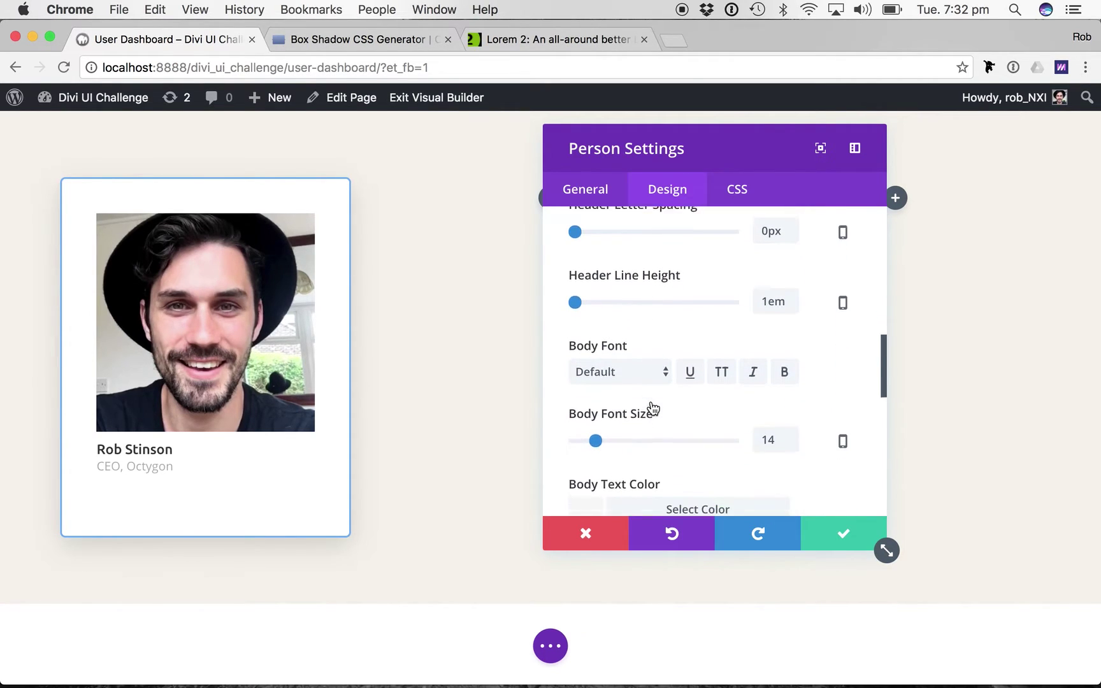
click(625, 371)
scroll(623, 503, down, 15)
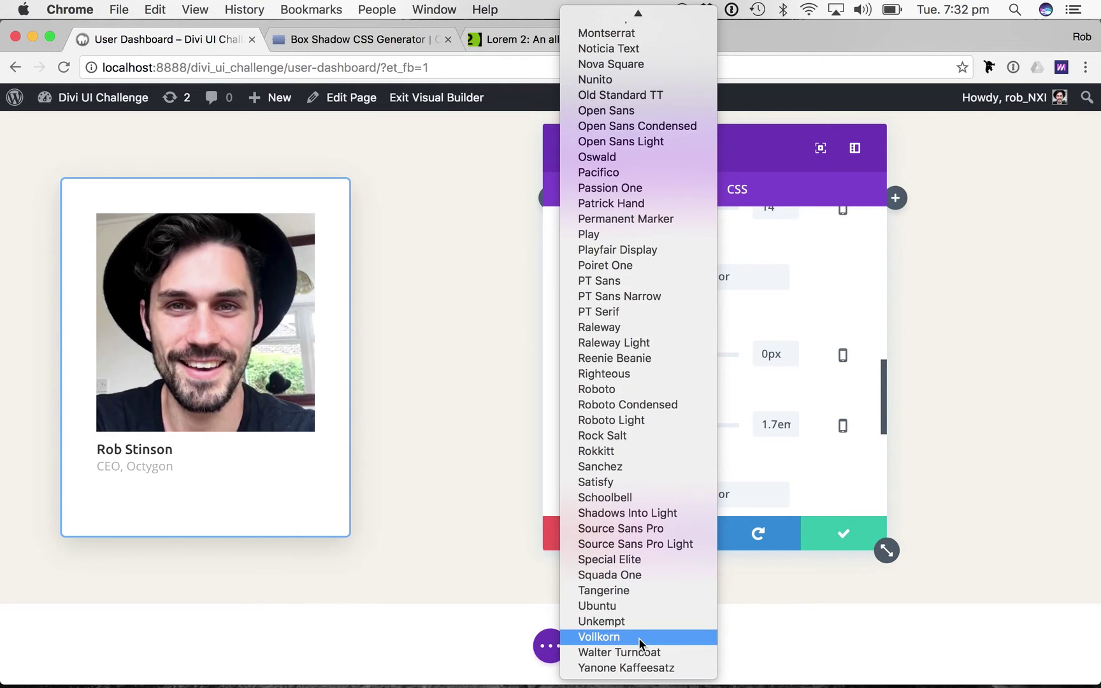
click(602, 606)
Set the body text colour to gray #999.
scroll(771, 373, down, 1)
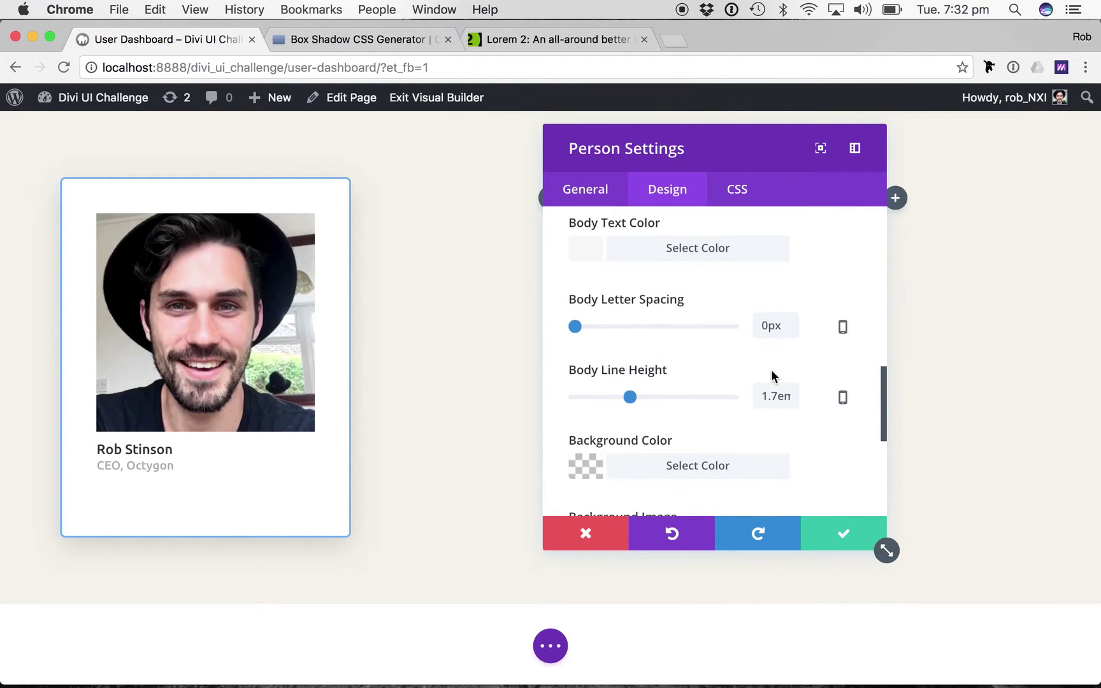
scroll(687, 460, down, 1)
scroll(687, 460, up, 4)
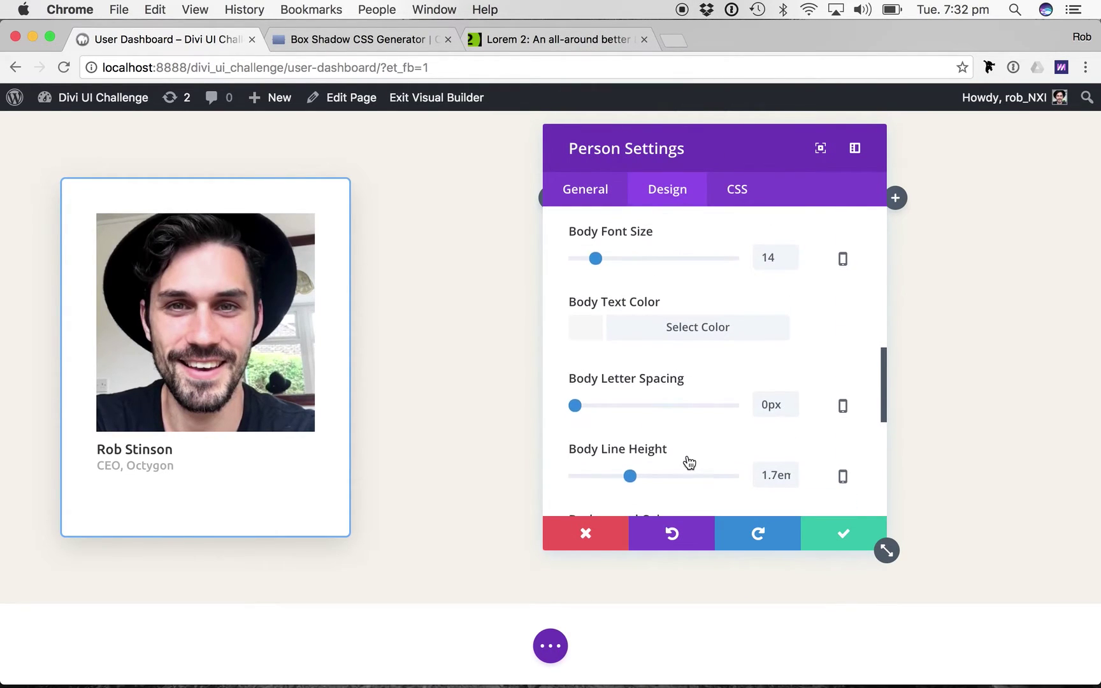
click(644, 330)
click(608, 362)
text(#)
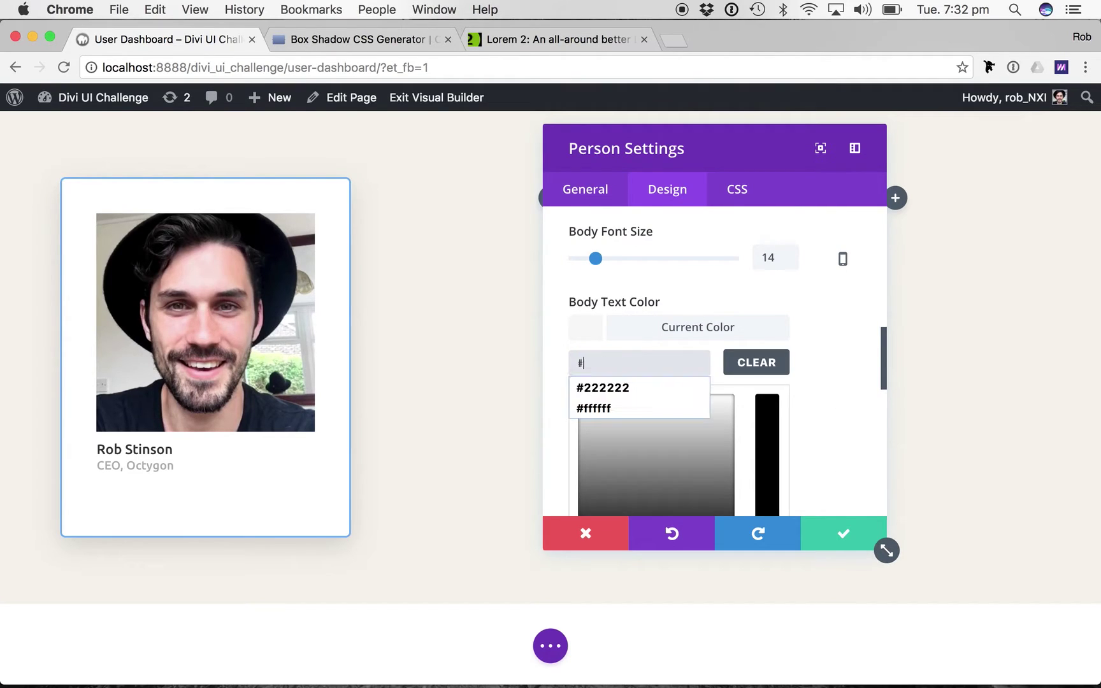
text(999)
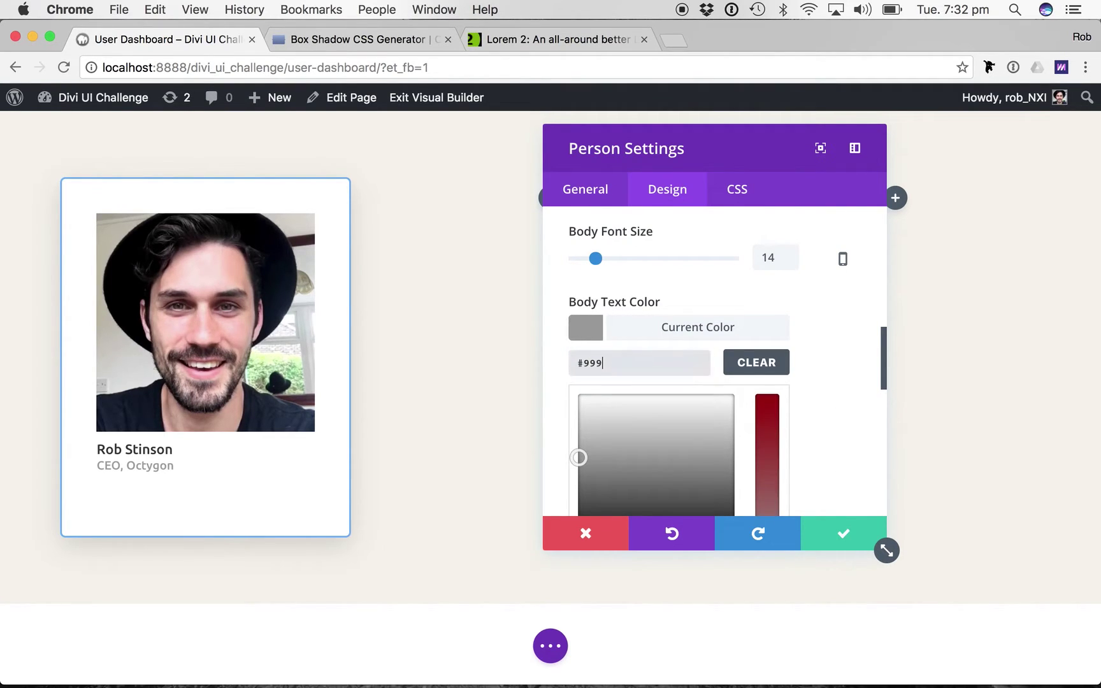
Make the name heading uppercase and bold.
scroll(707, 398, down, 3)
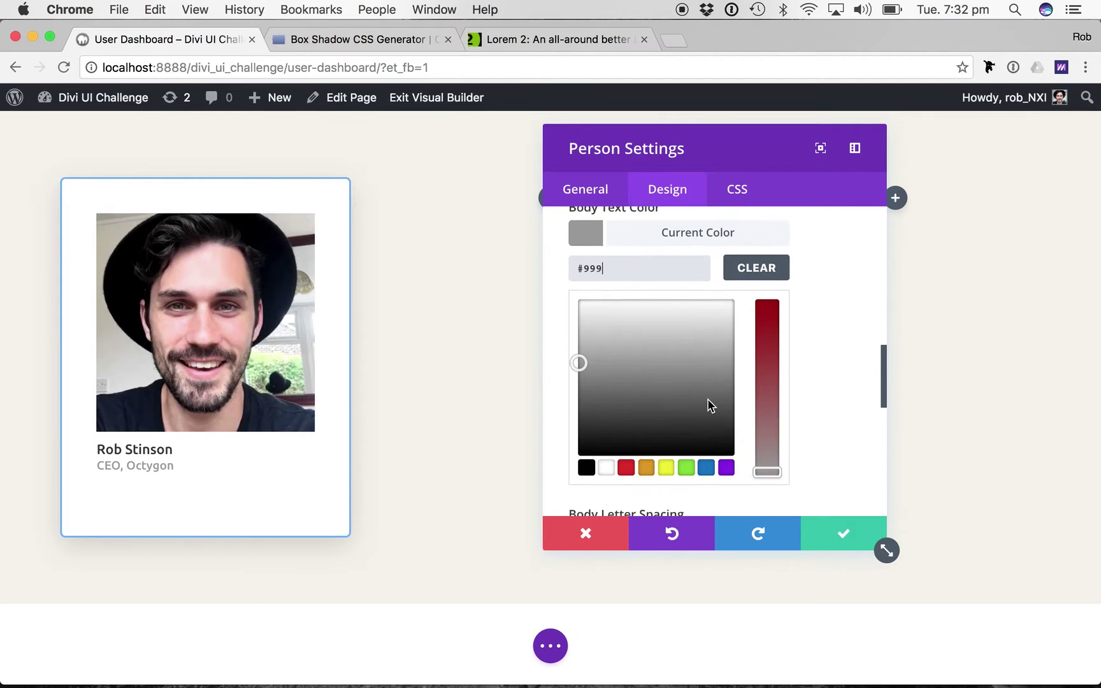
scroll(707, 399, down, 2)
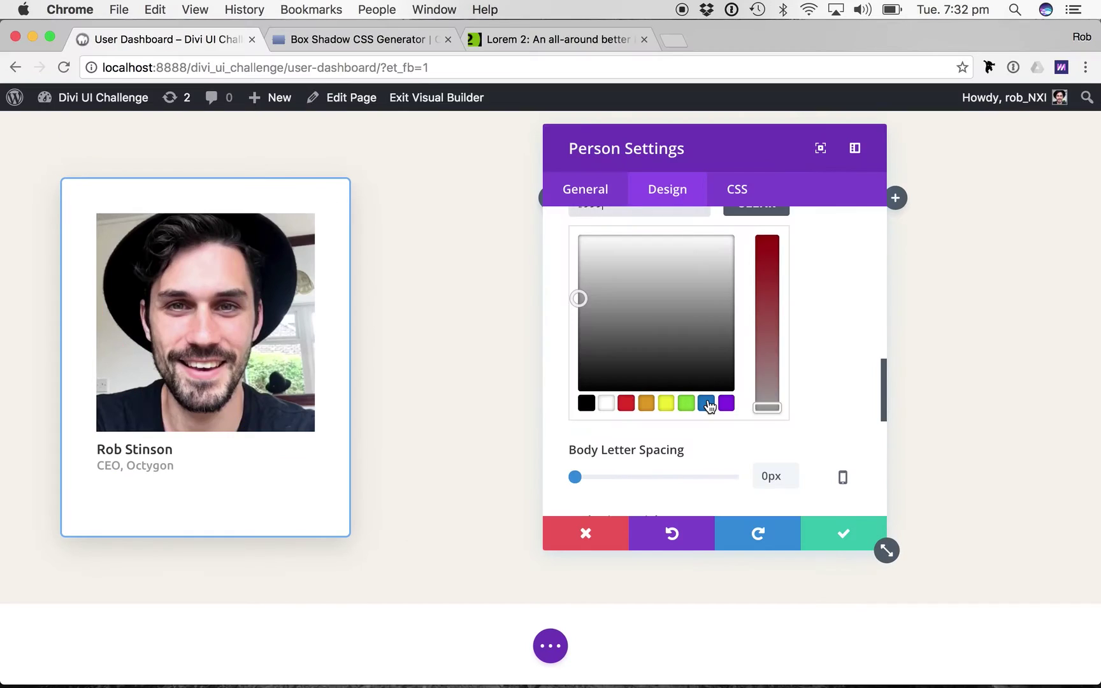
scroll(709, 403, down, 5)
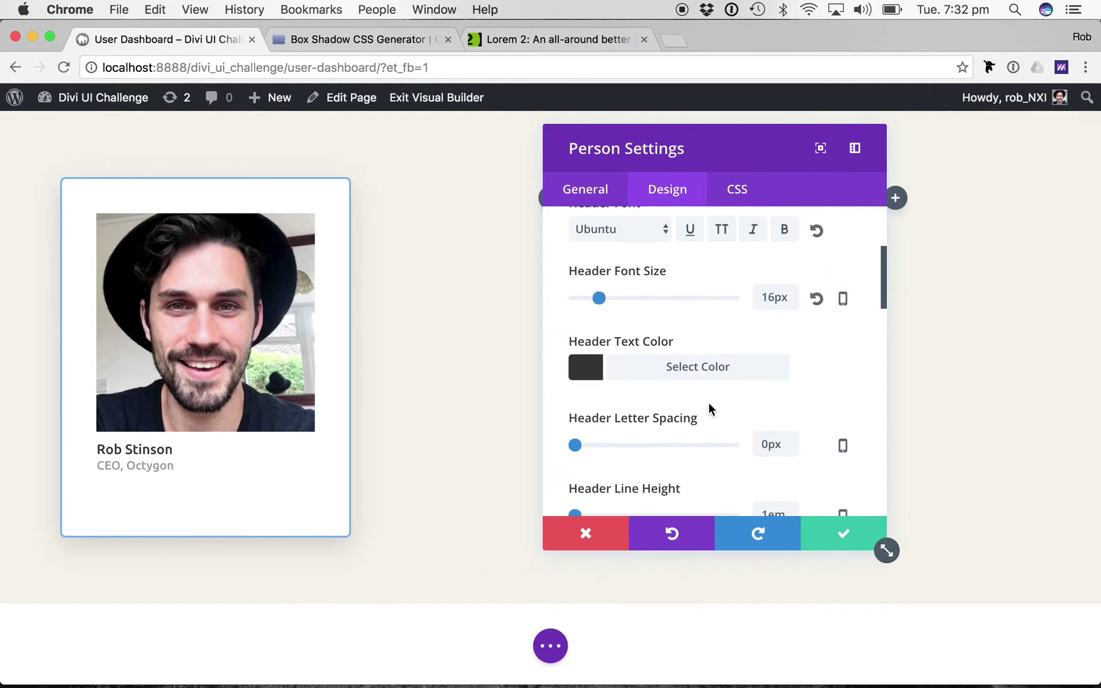
scroll(709, 403, up, 2)
click(721, 284)
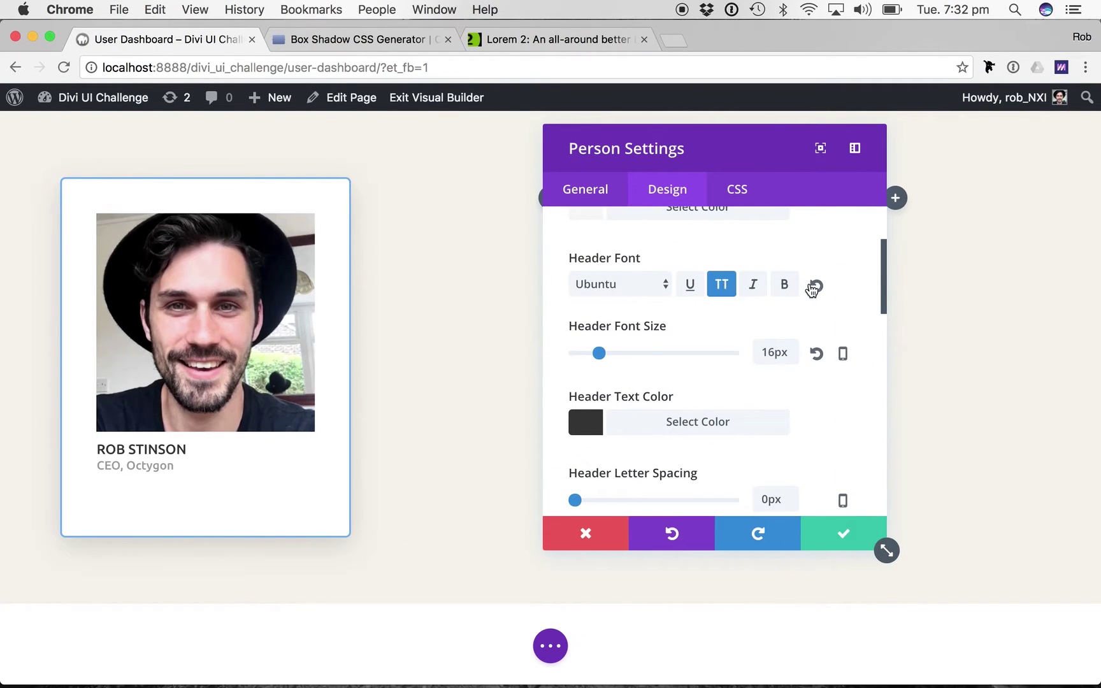
click(787, 285)
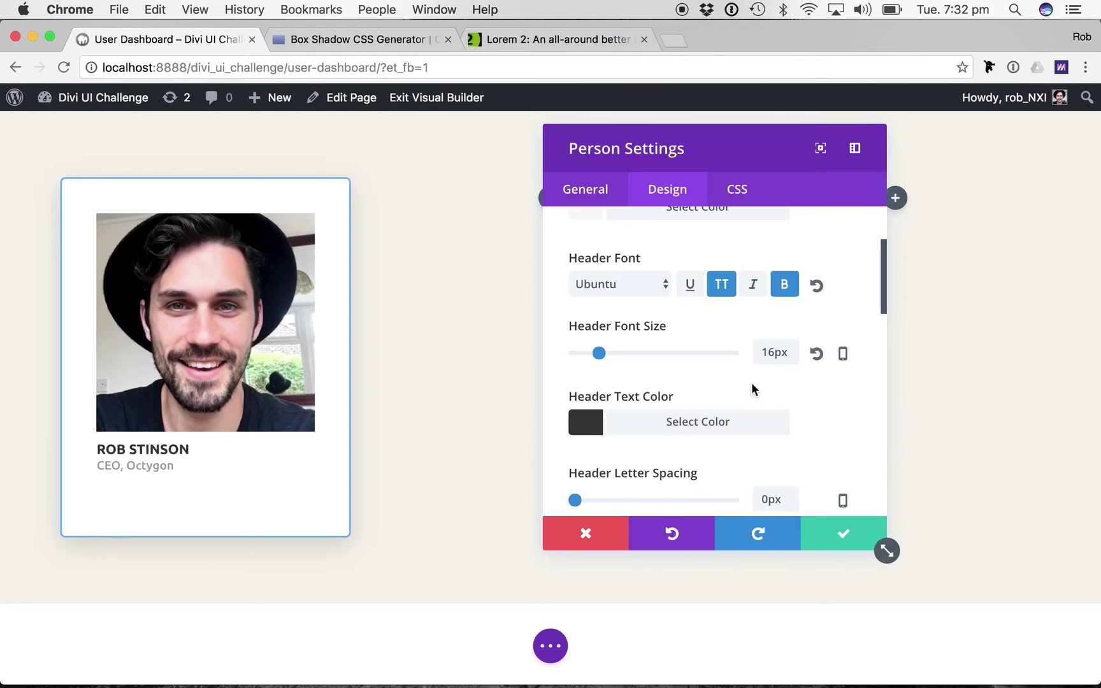
Change the name's text colour to #444.
click(631, 430)
double_click(608, 457)
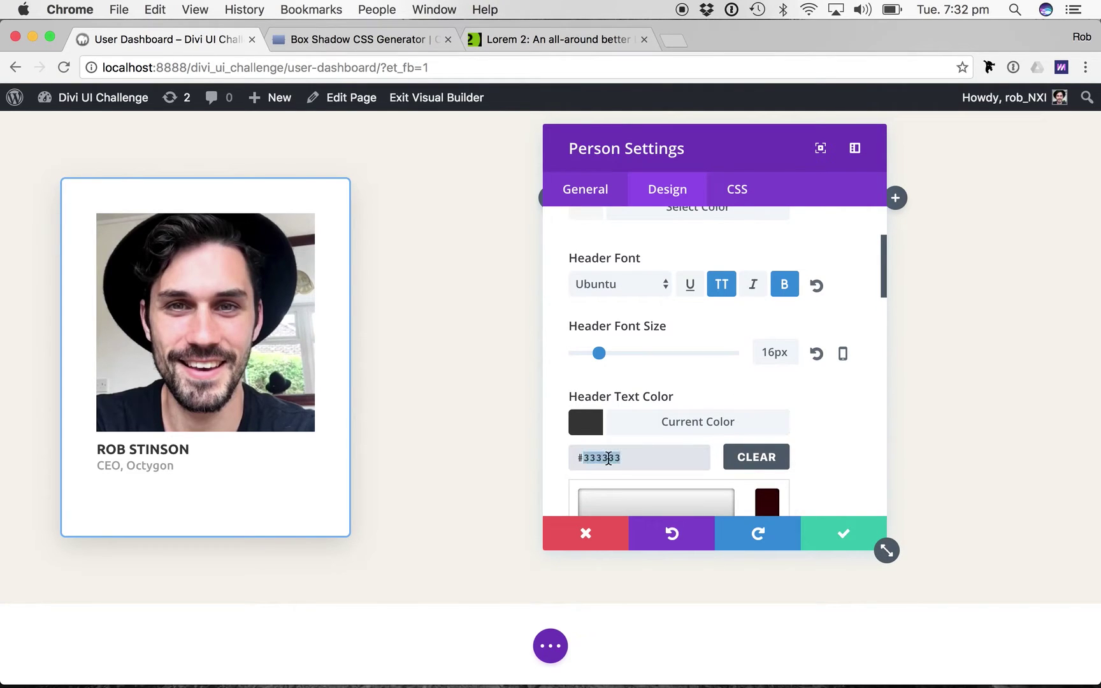
text(555)
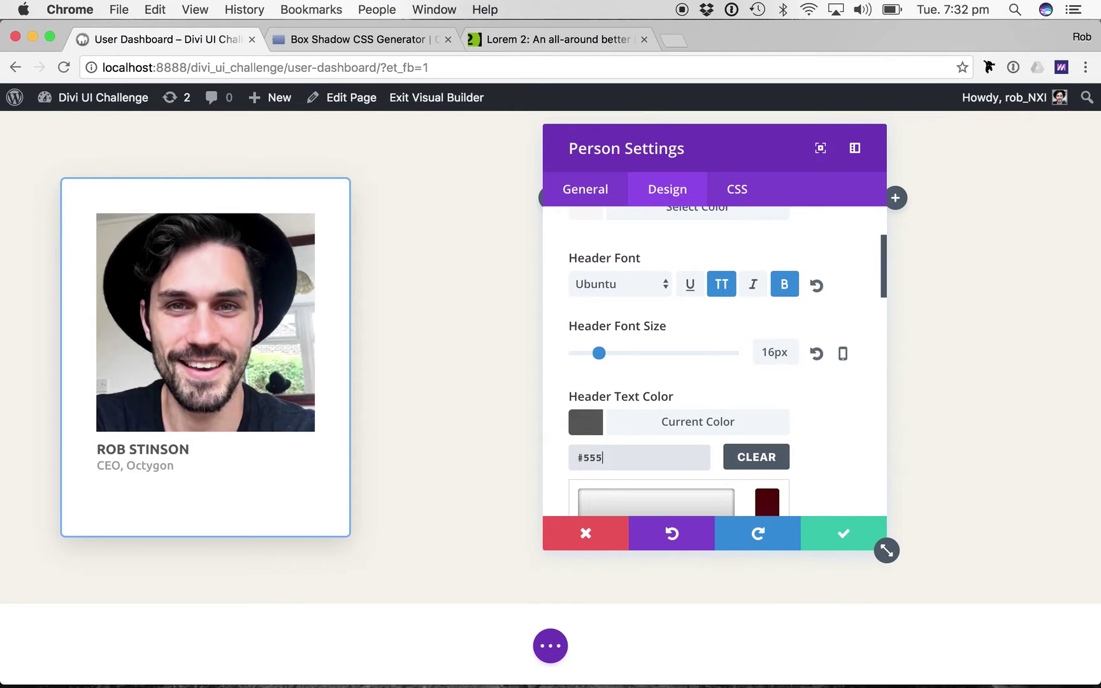
double_click(591, 458)
text(444)
scroll(832, 414, down, 5)
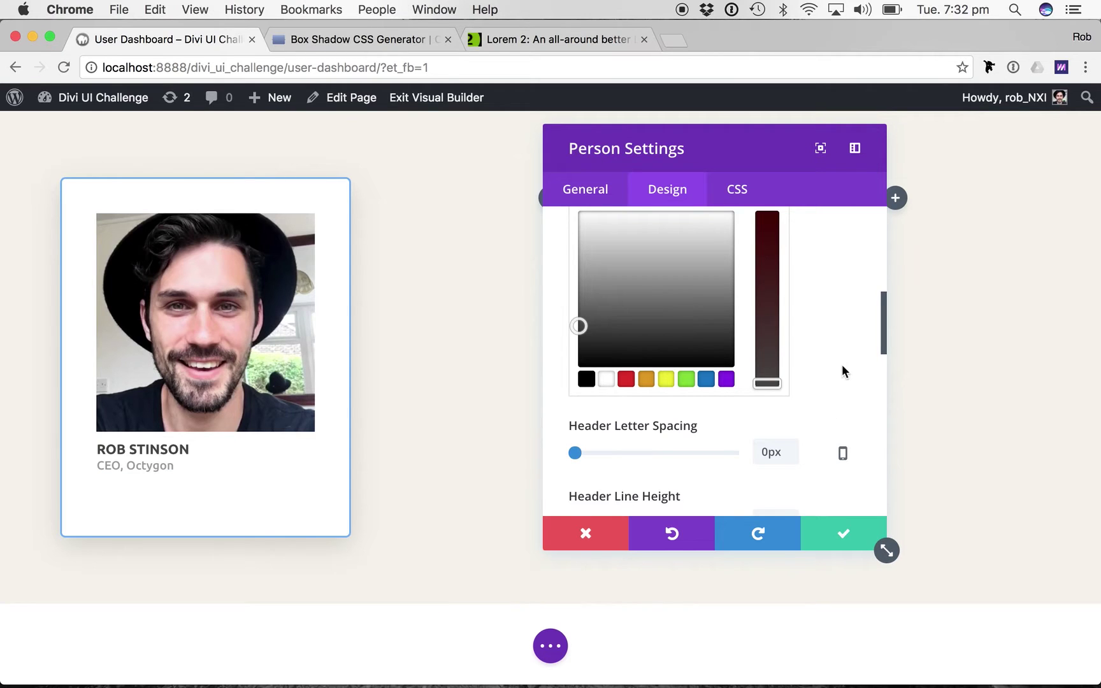
scroll(834, 382, down, 10)
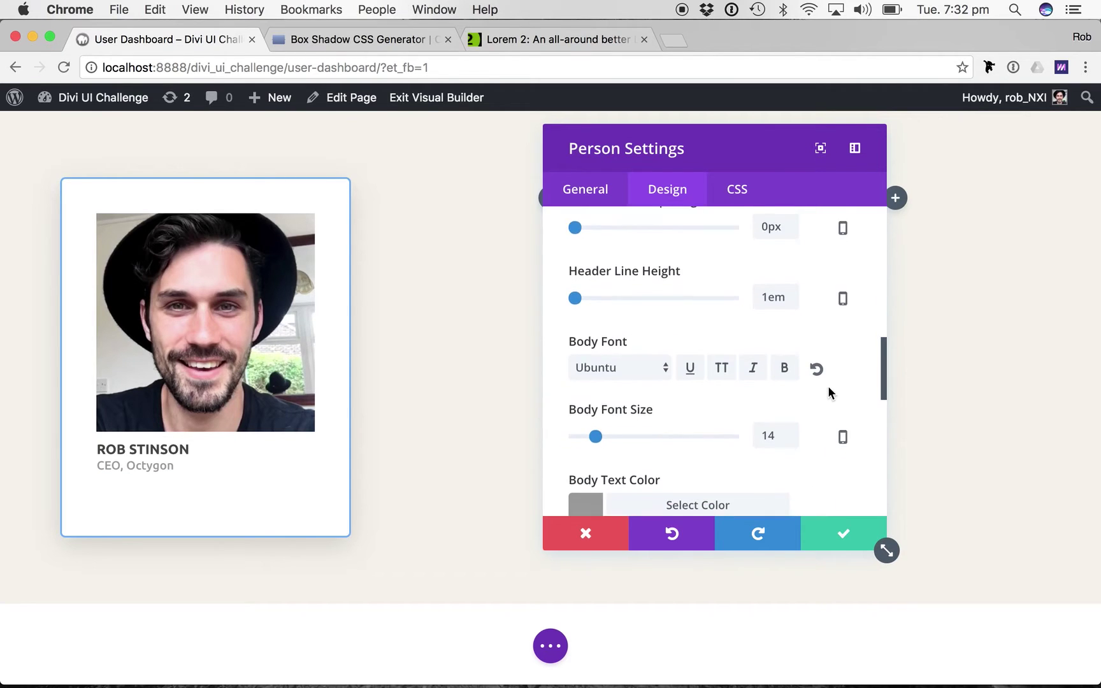
scroll(828, 390, down, 6)
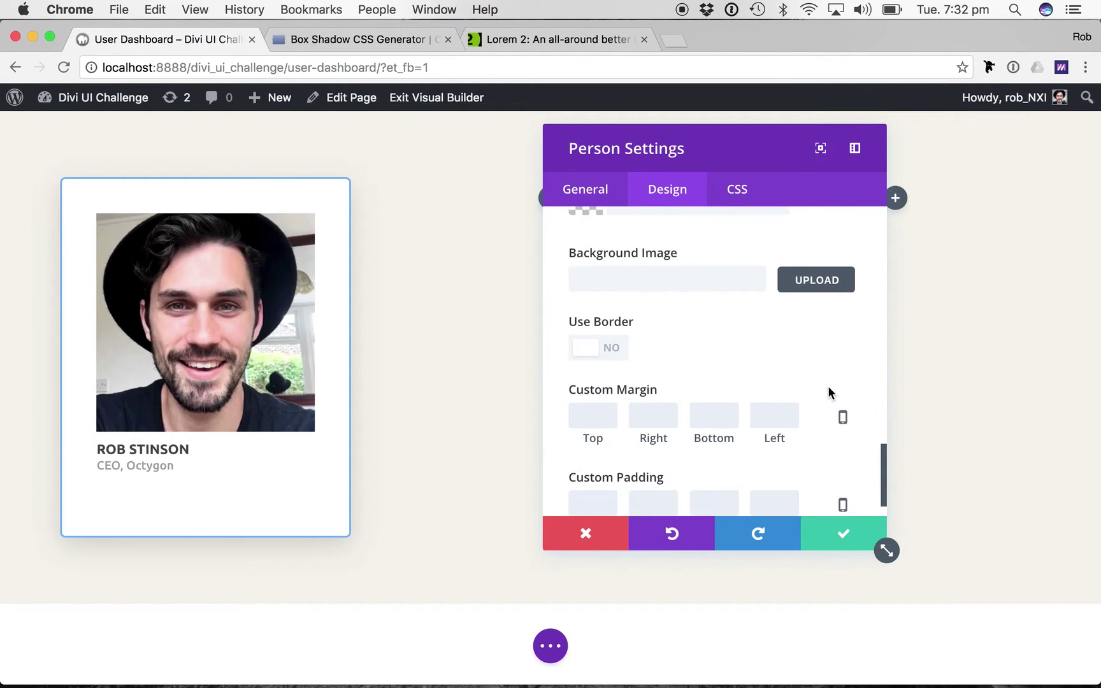
scroll(828, 392, down, 2)
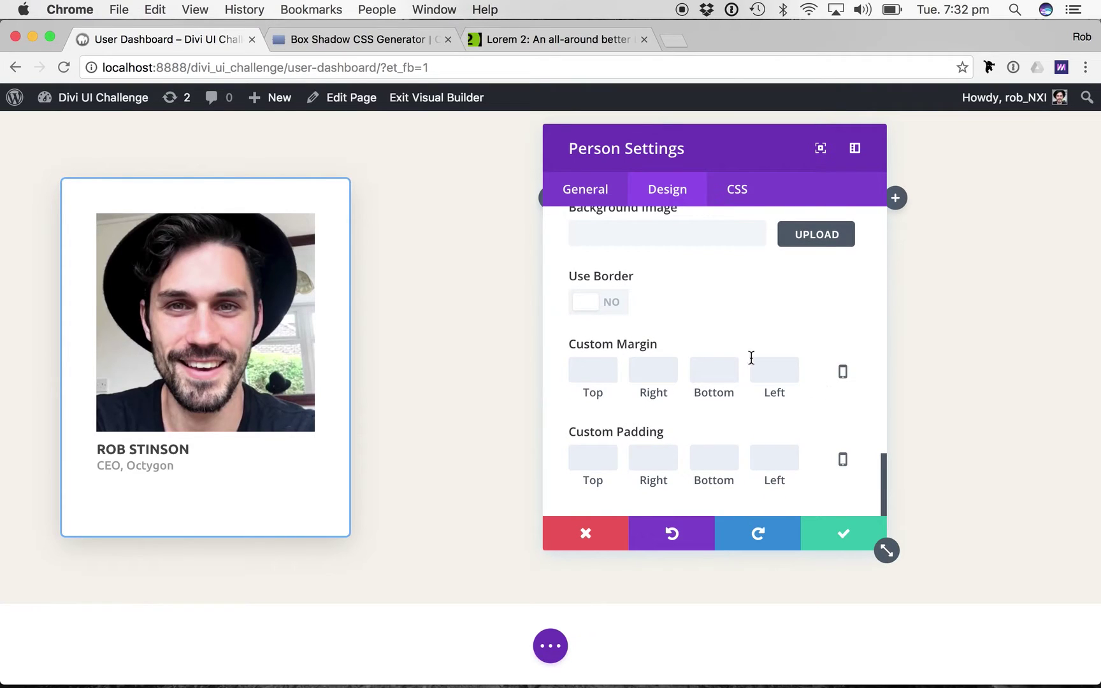
Add text-align: center; to the Main Element custom CSS.
click(731, 209)
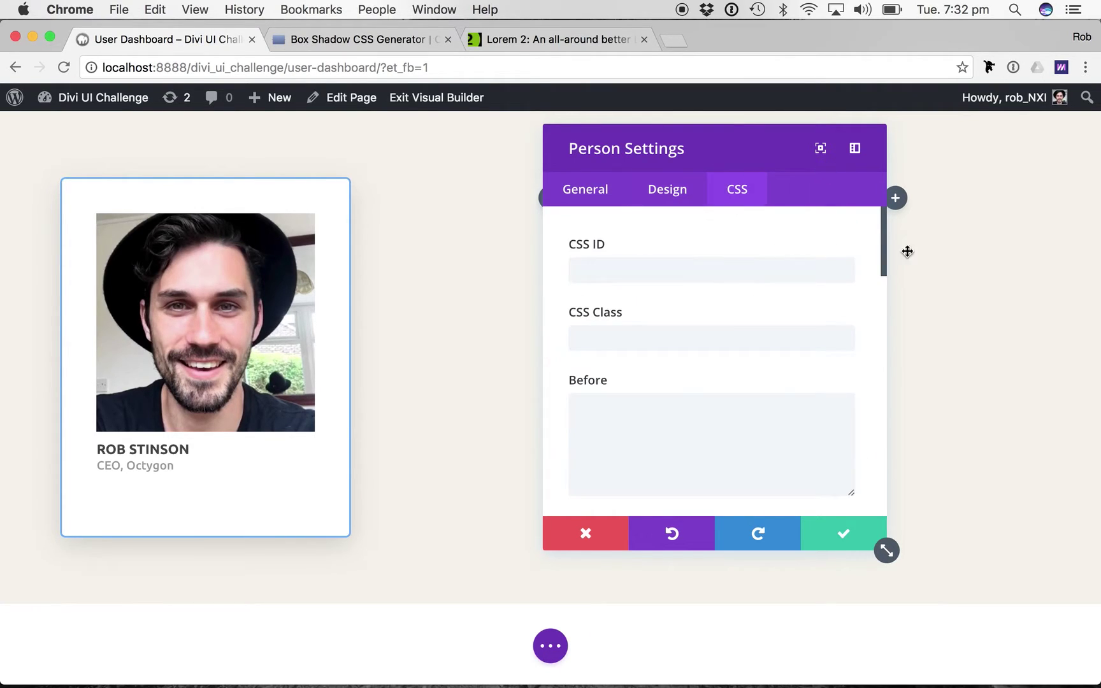
scroll(683, 380, down, 4)
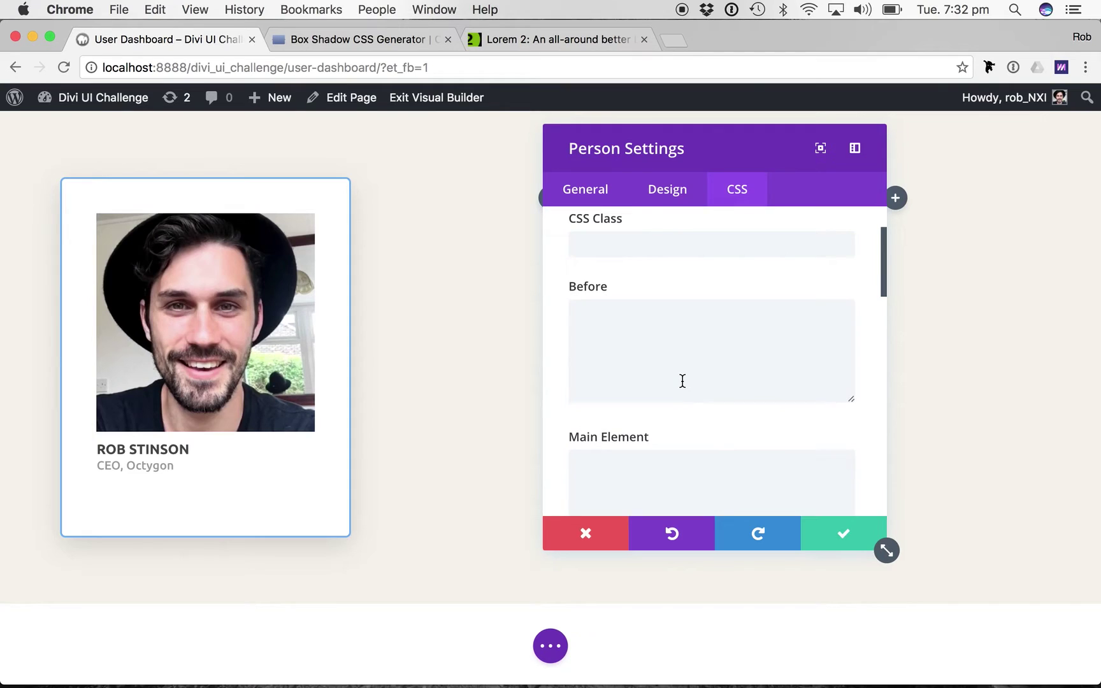
scroll(682, 380, down, 3)
scroll(683, 380, up, 1)
click(682, 380)
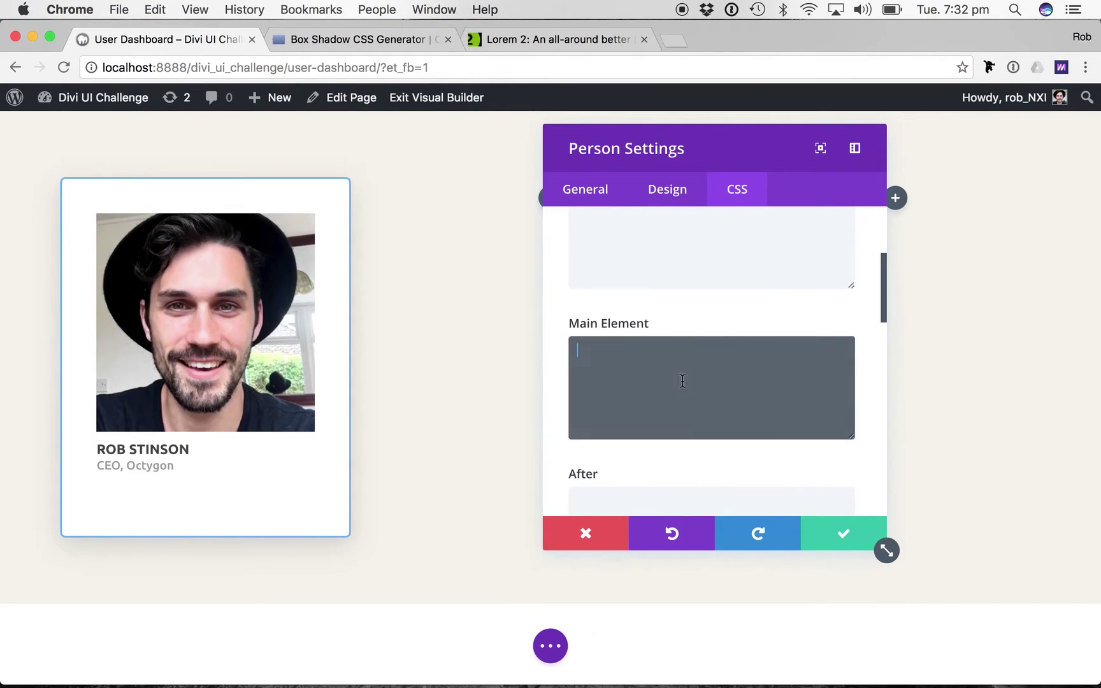
text(text-ali)
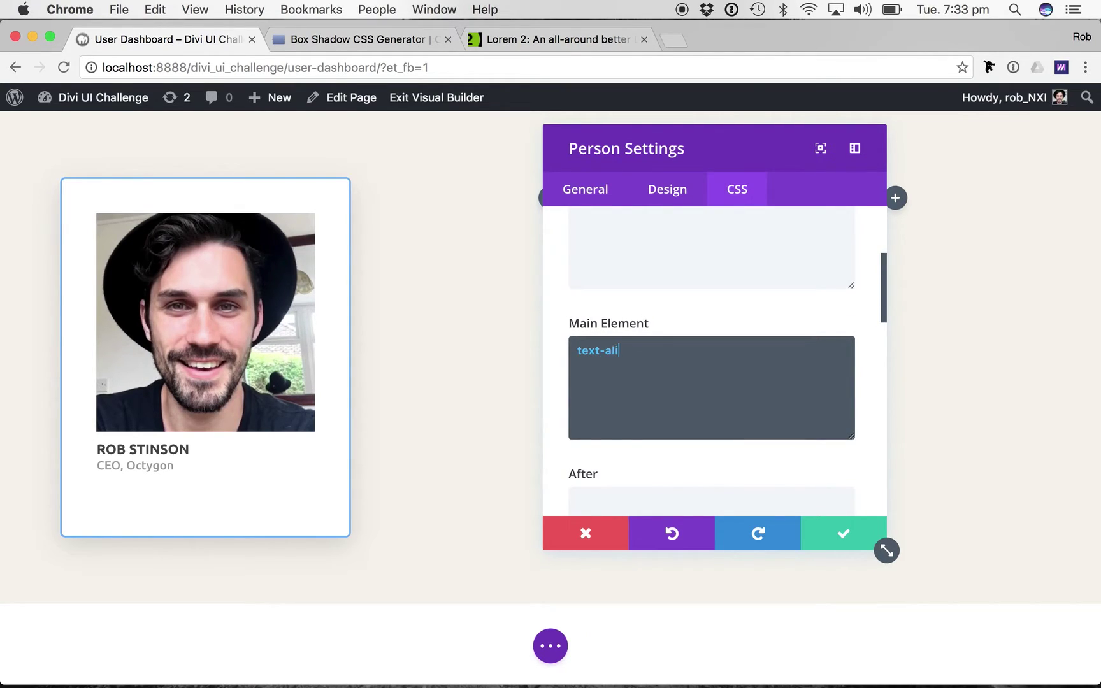
text(gn: center;)
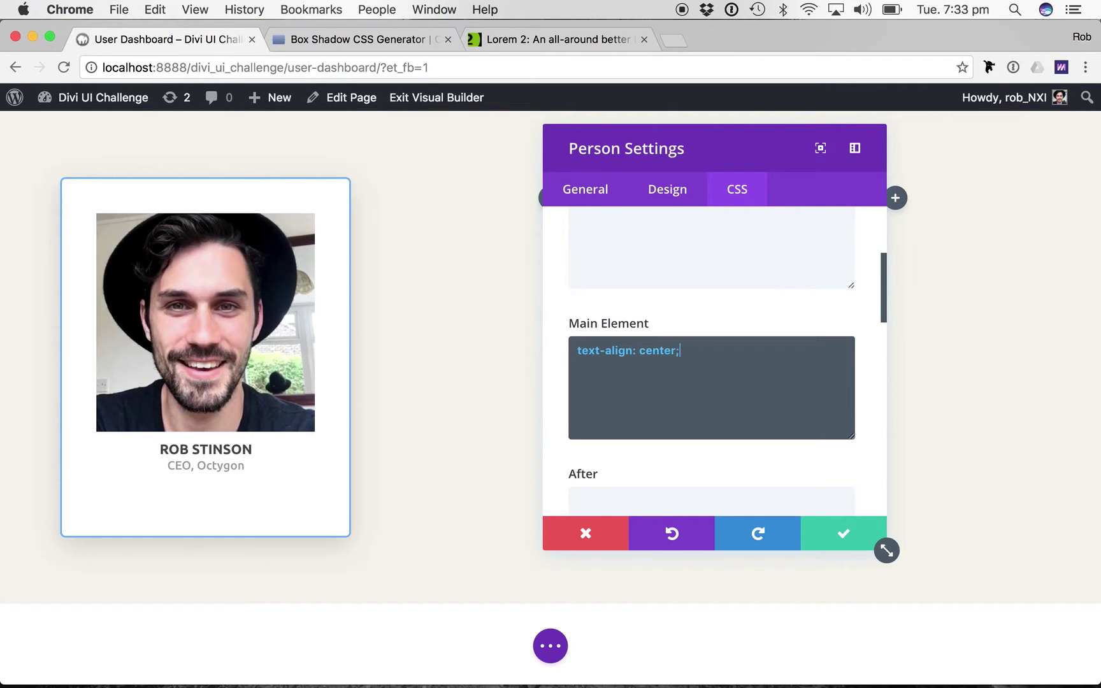
Give the Member Image CSS max-width: 120px;.
scroll(756, 408, down, 2)
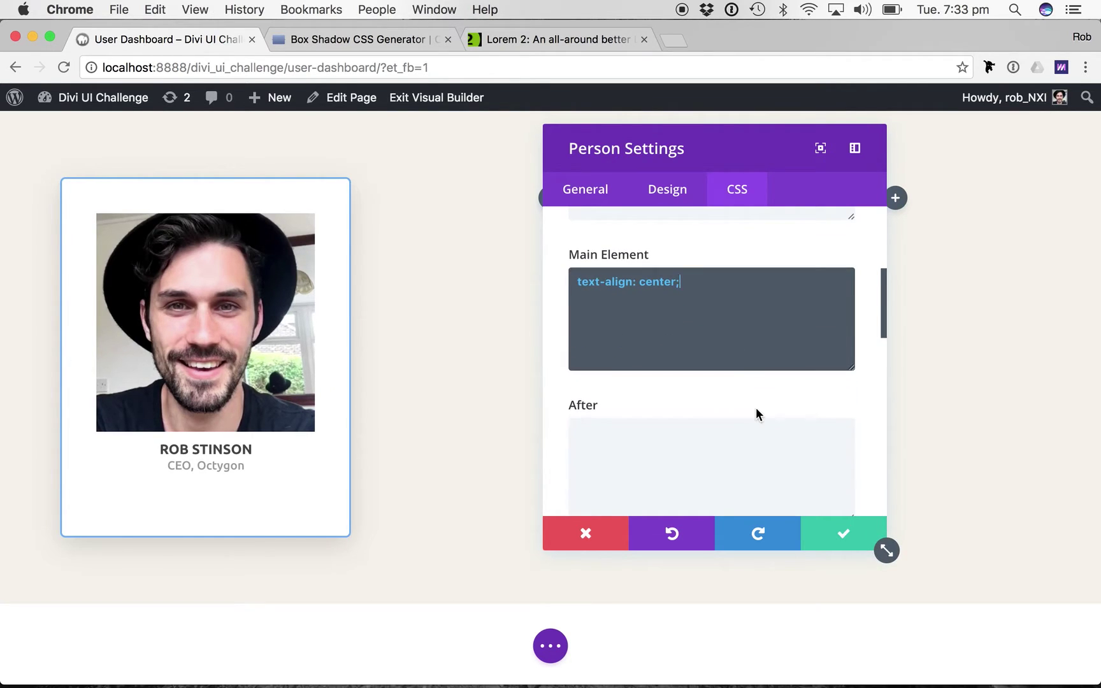
scroll(756, 410, down, 6)
click(703, 397)
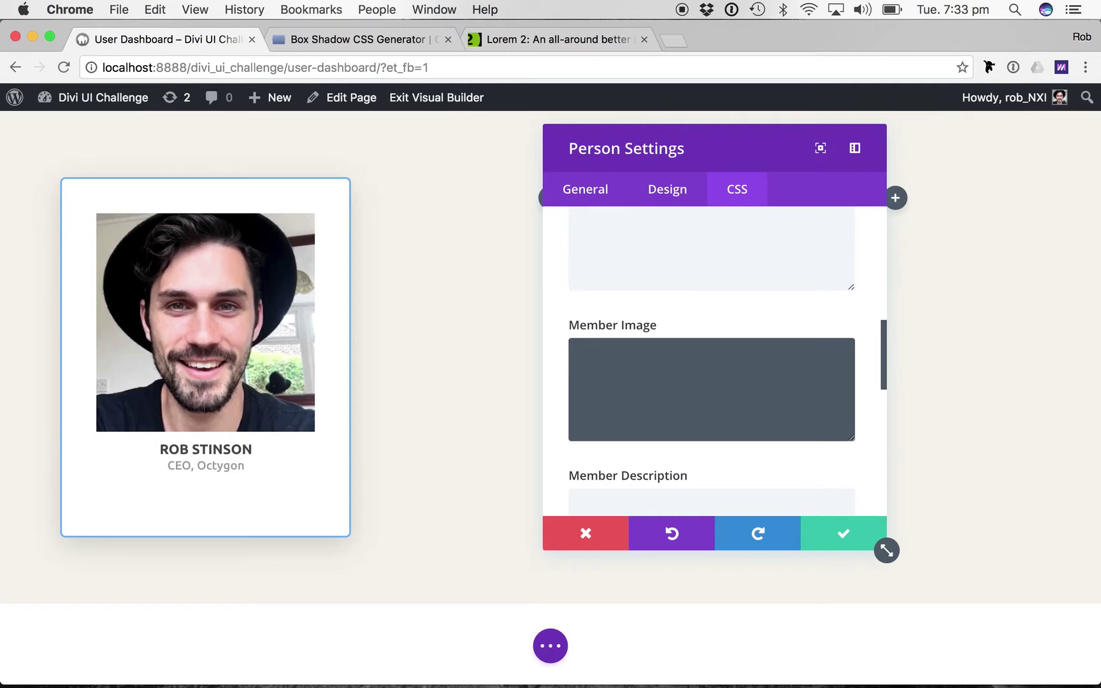
text(max-width: 150px;)
click(586, 352)
text(a)
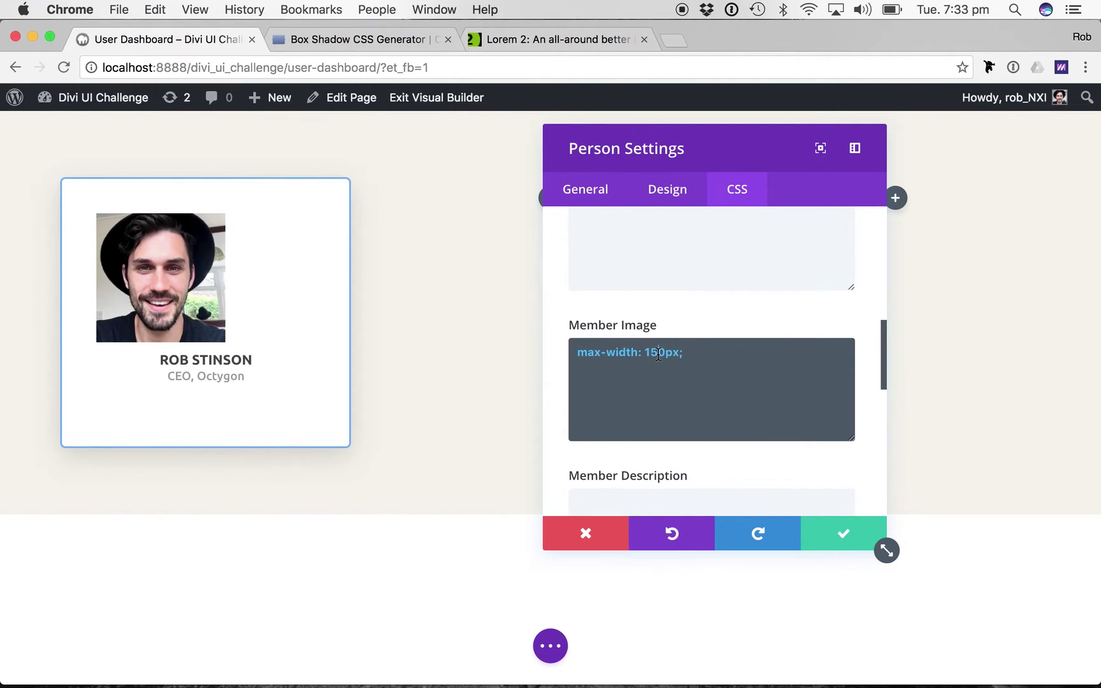
click(658, 353)
key(BackSpace)
text(2)
click(703, 352)
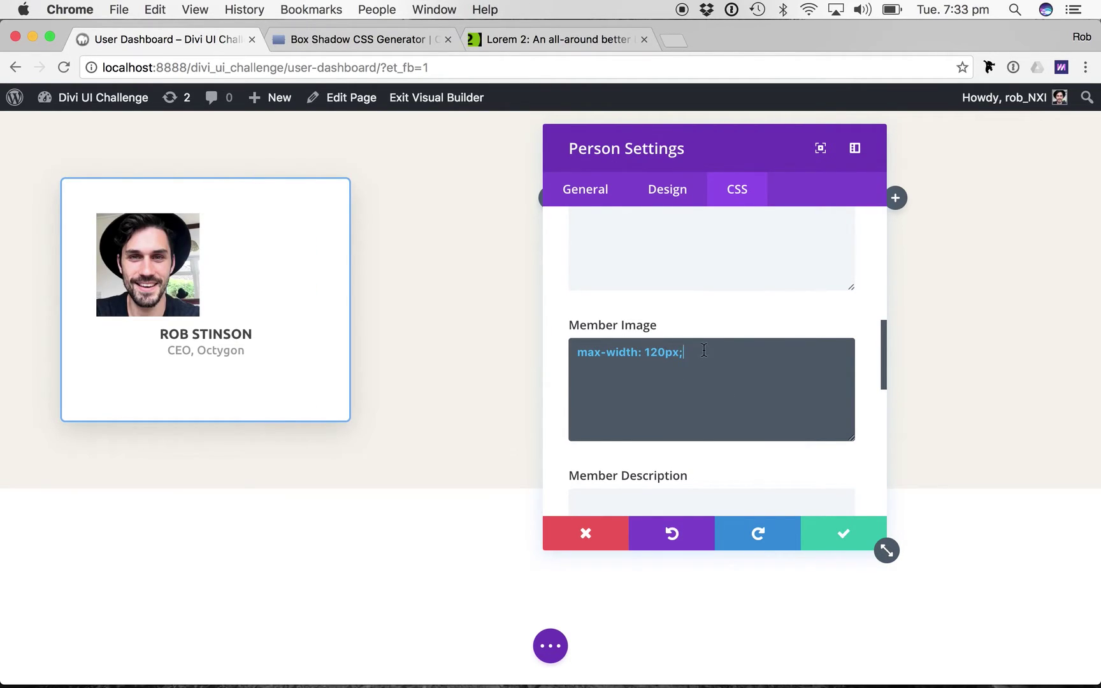
Add border-radius: 50%; and overflow: hidden to the Member Image CSS.
key(Return)
text(border-radius: 50%;;;)
key(BackSpace)
key(BackSpace)
text(overflo)
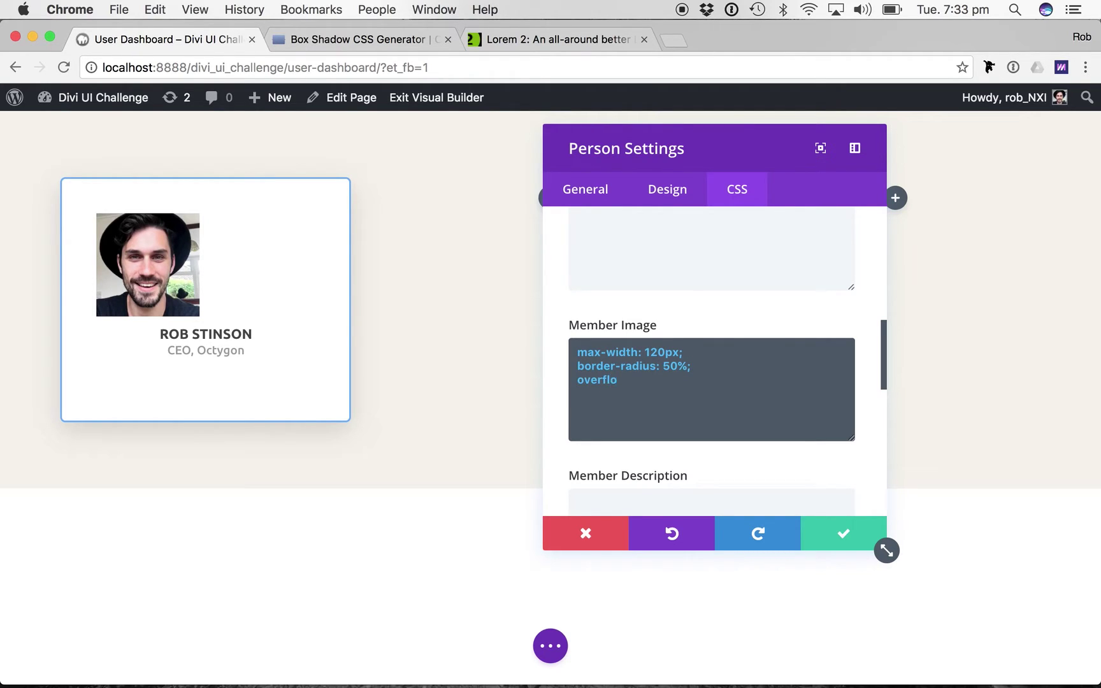
text(w: hidden;)
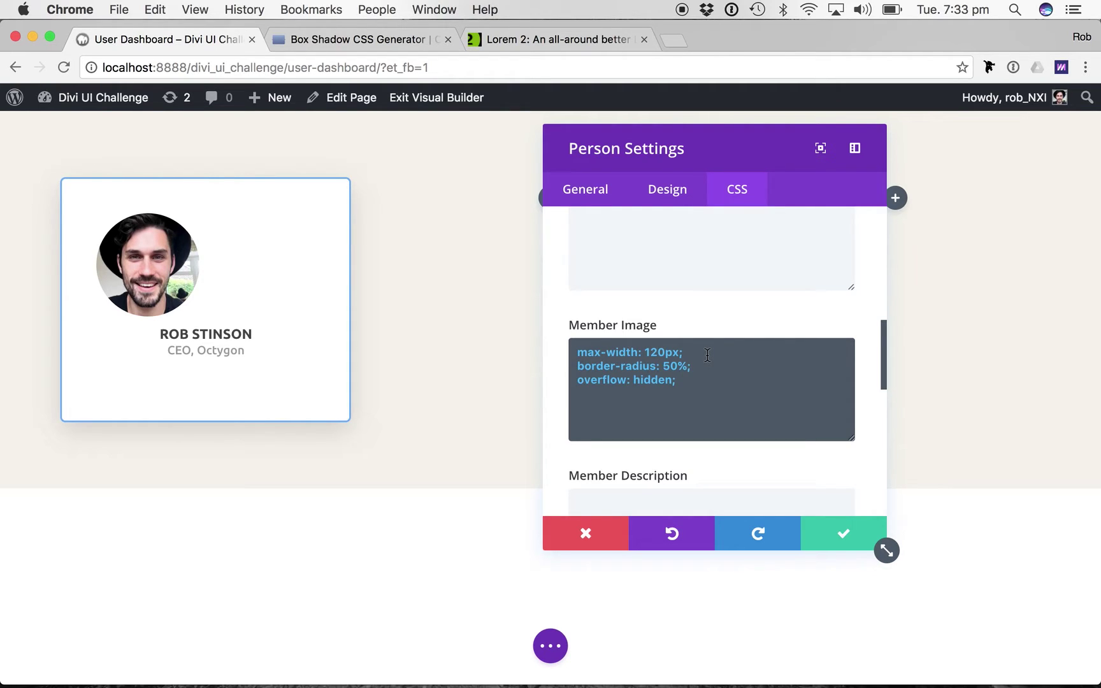
triple_click(637, 381)
Add a border: 2px solid #ffba41; rule, copying the Yellow hex from TextEdit.
click(684, 380)
key(Return)
text(border: 2px solid)
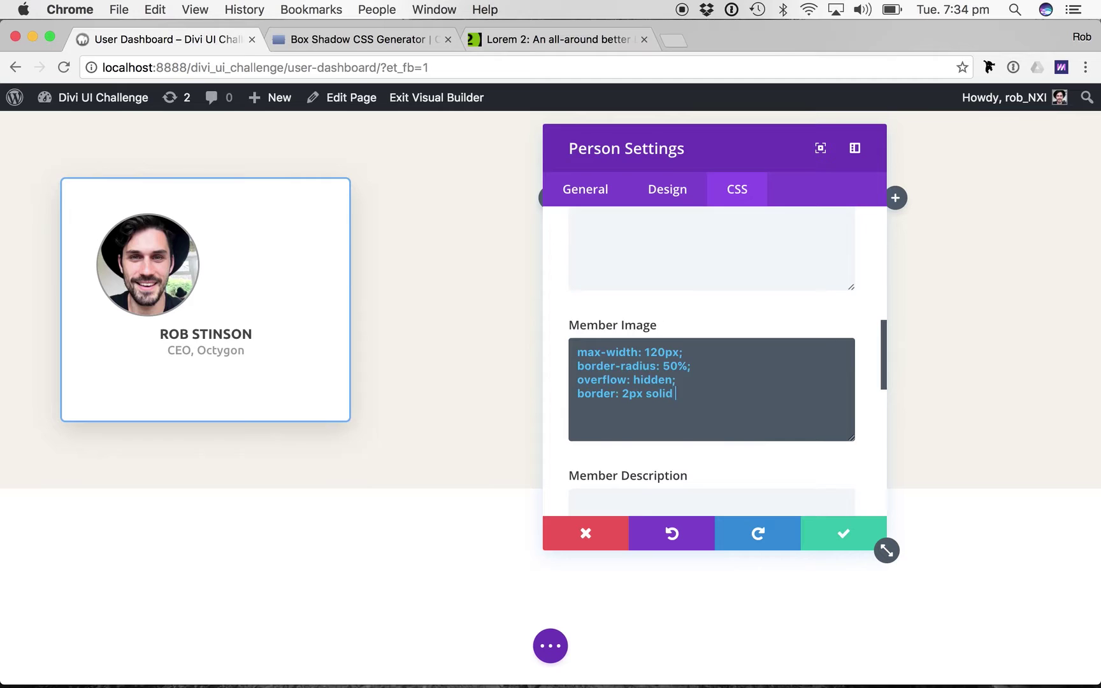
key(super+Tab)
key(super+Tab)
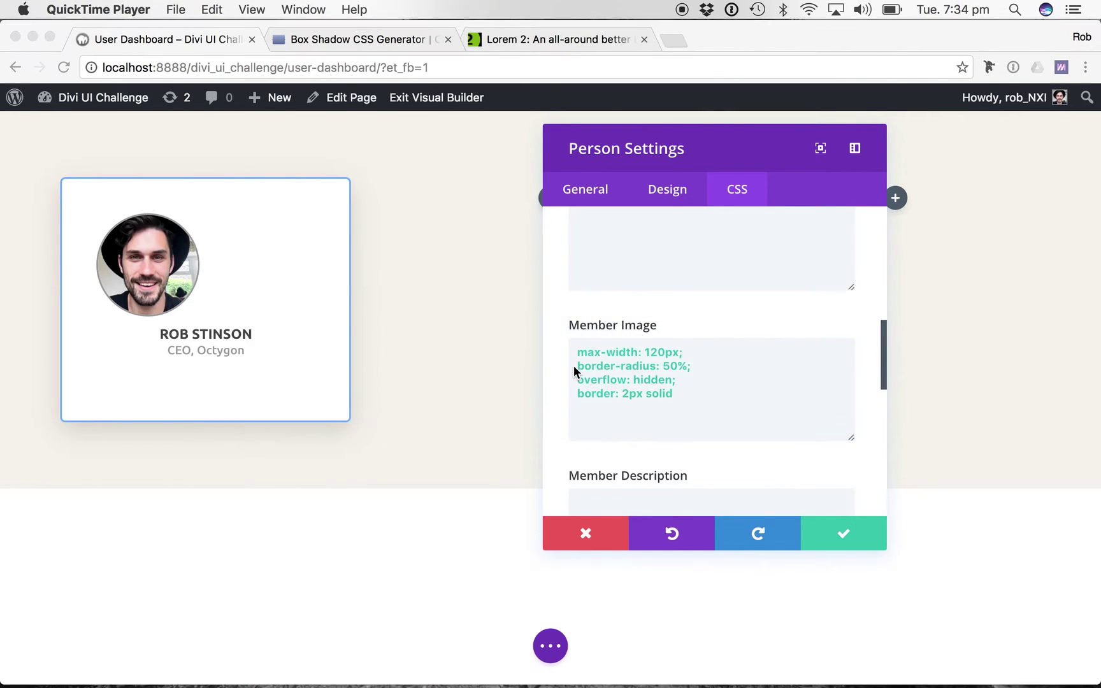
key(super+Tab)
key(Tab)
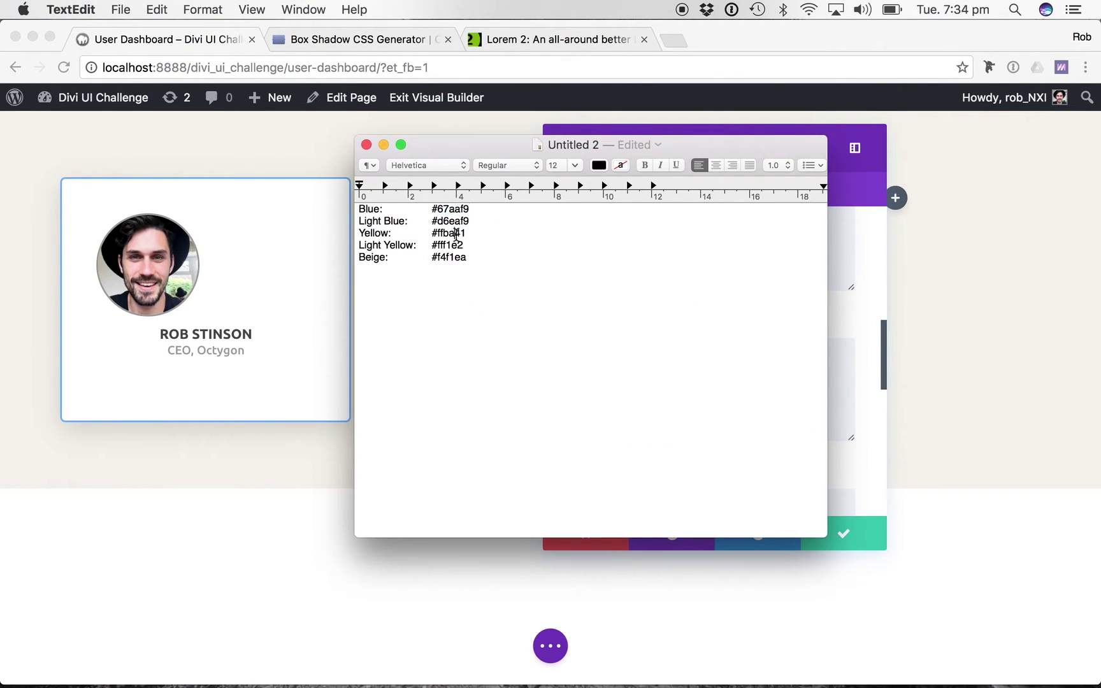
double_click(456, 234)
key(super+c)
key(super+Tab)
key(super+Tab)
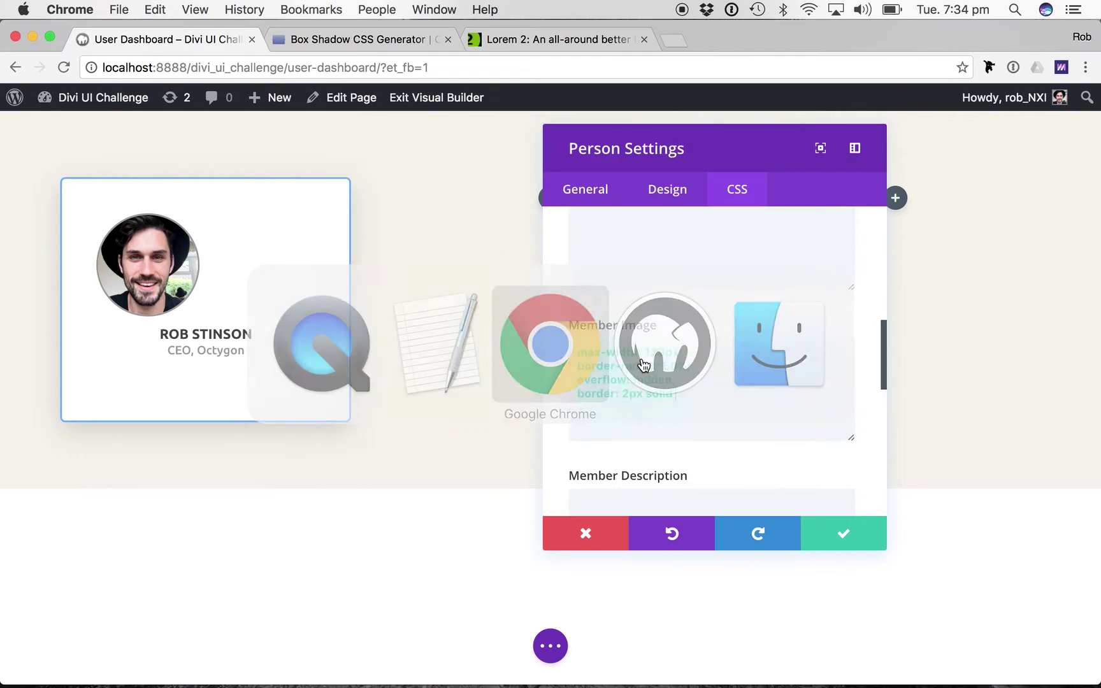
key(super+v)
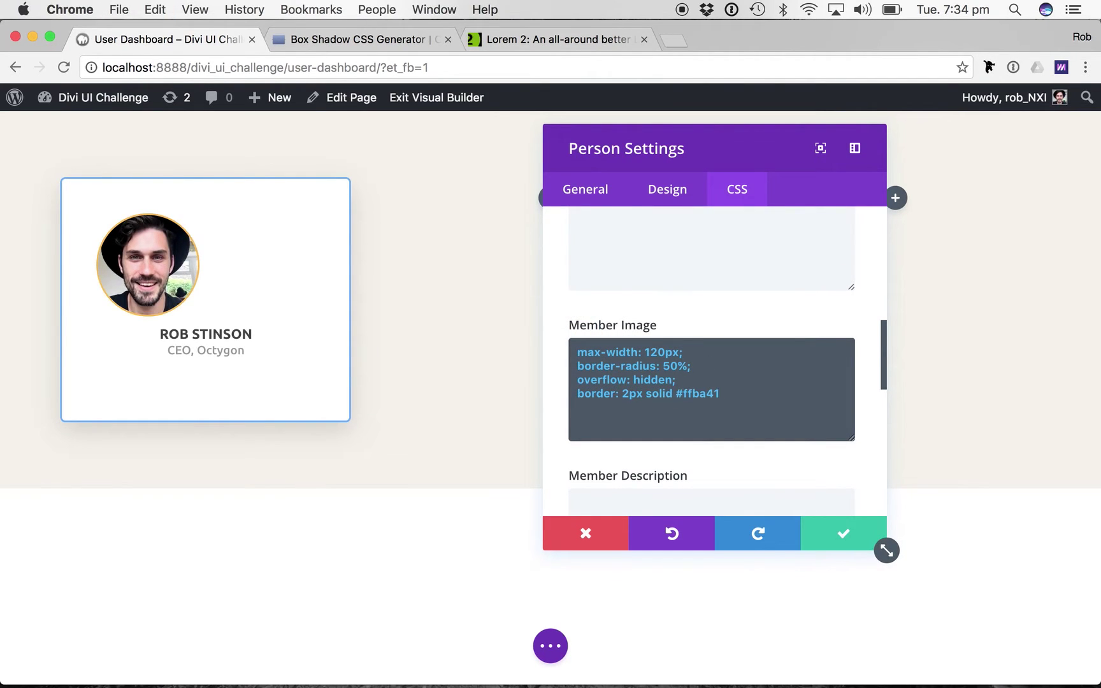
text(;)
Change the border to 4px, max-width to 100px, and add margin: auto;.
click(627, 393)
key(BackSpace)
text(4)
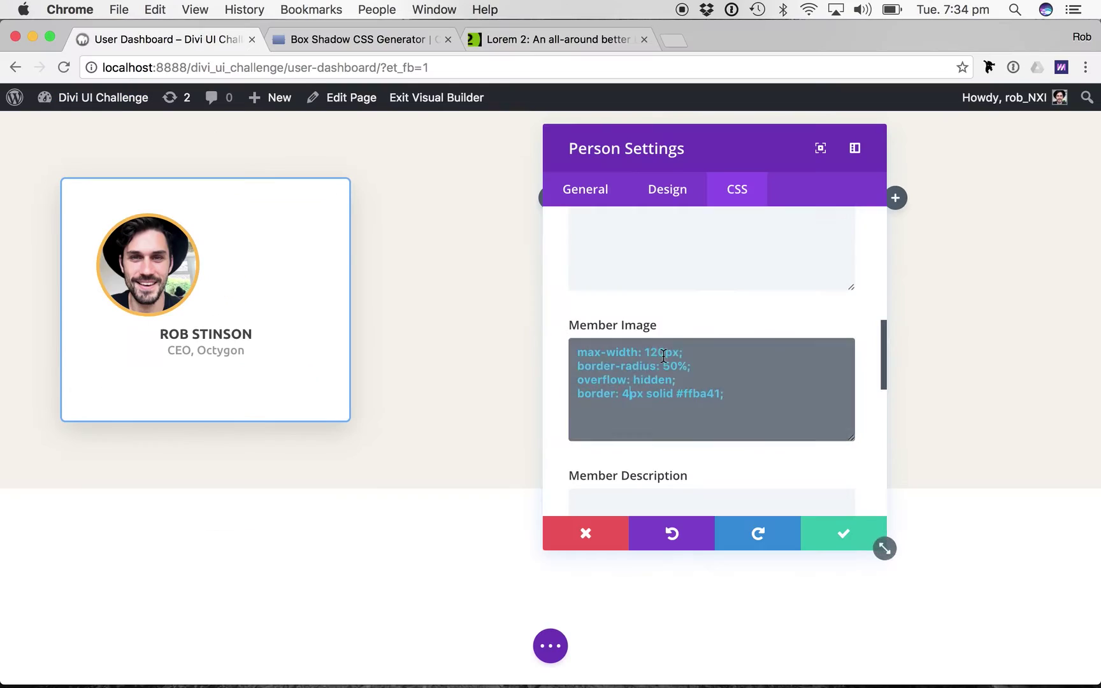
click(657, 355)
key(BackSpace)
text(0)
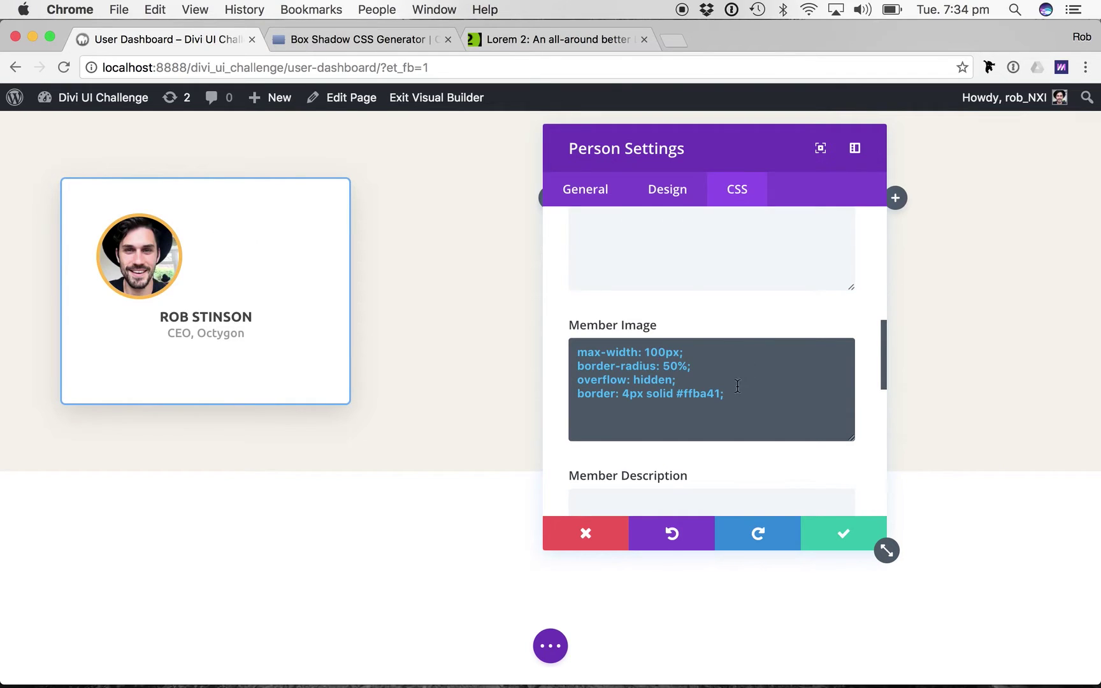
click(737, 386)
key(Return)
text(margin: auto)
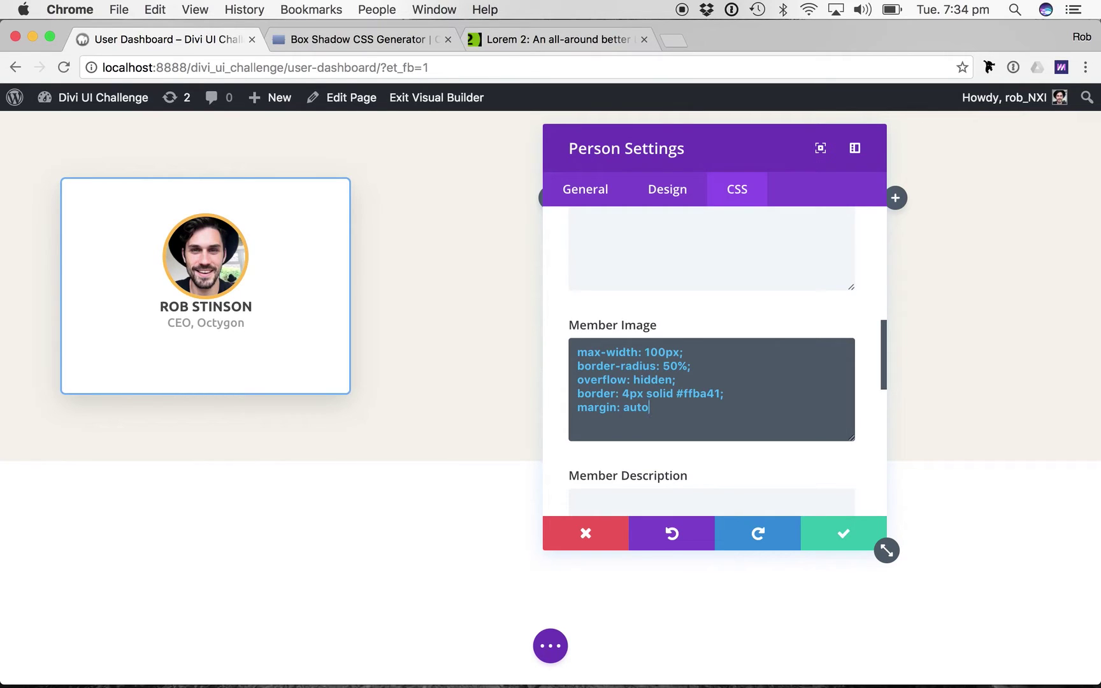
text(;)
Complete the Member Image margin as auto auto 20px and save the Person module.
text(auto)
text( 20p)
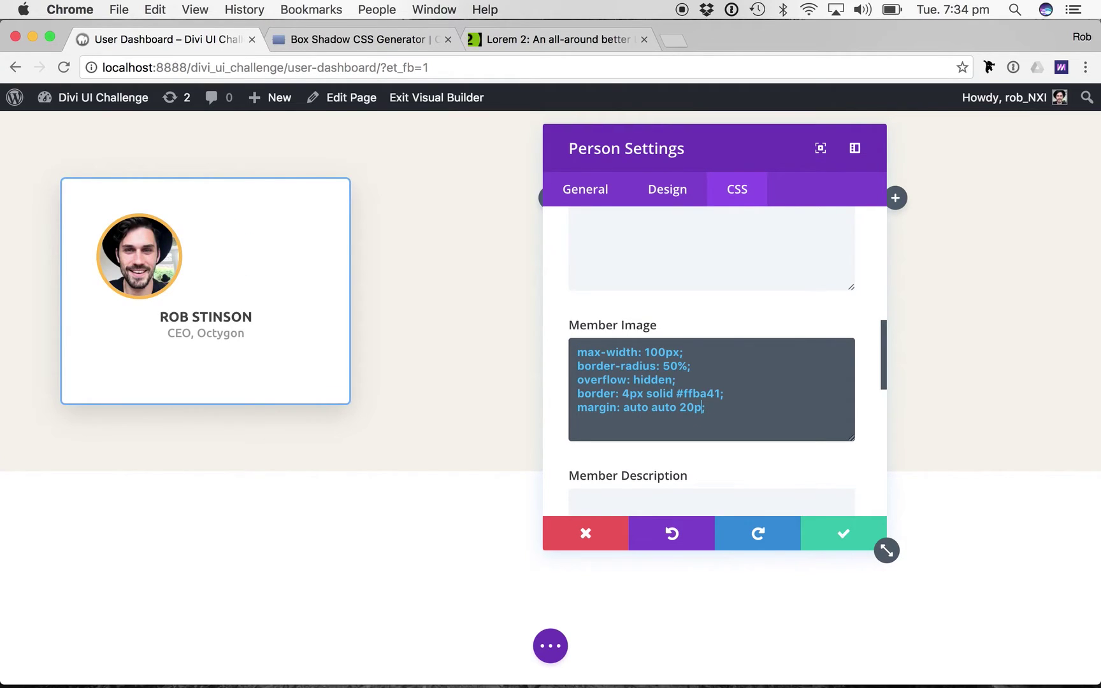
text(x)
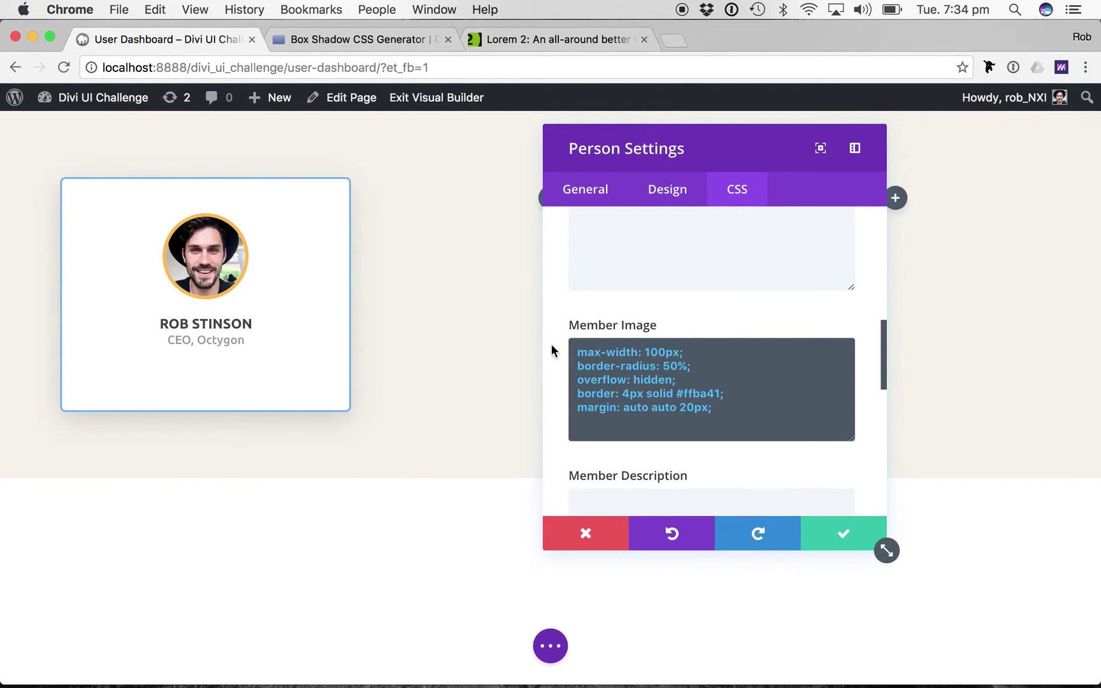
text(;)
drag(715, 408, 578, 407)
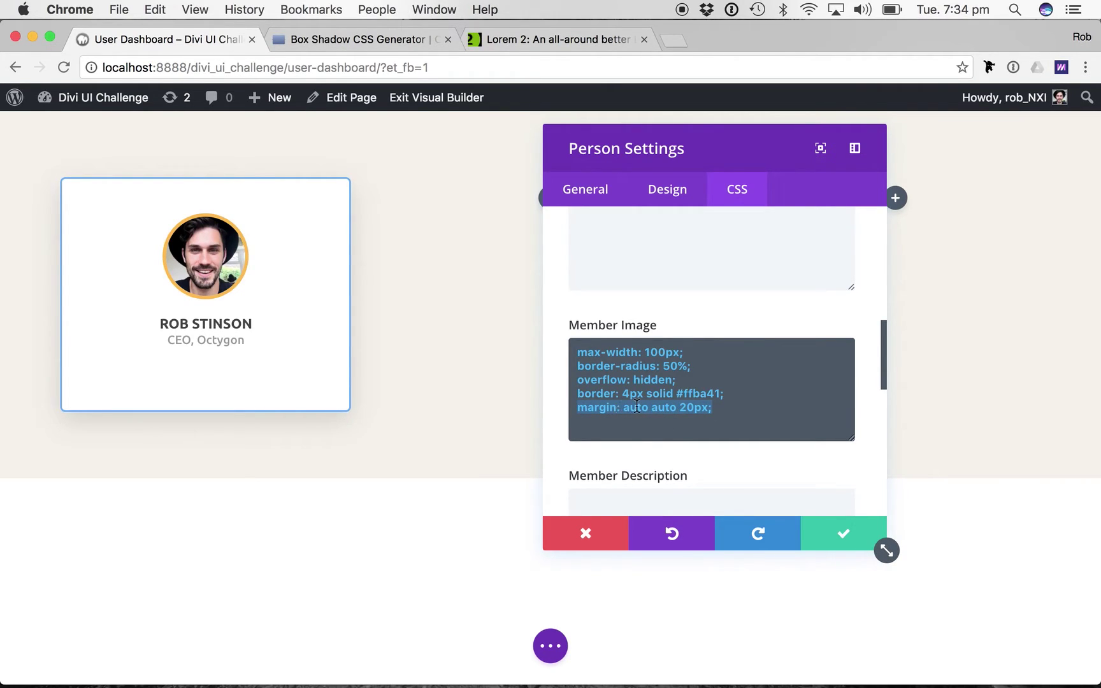
scroll(634, 417, down, 2)
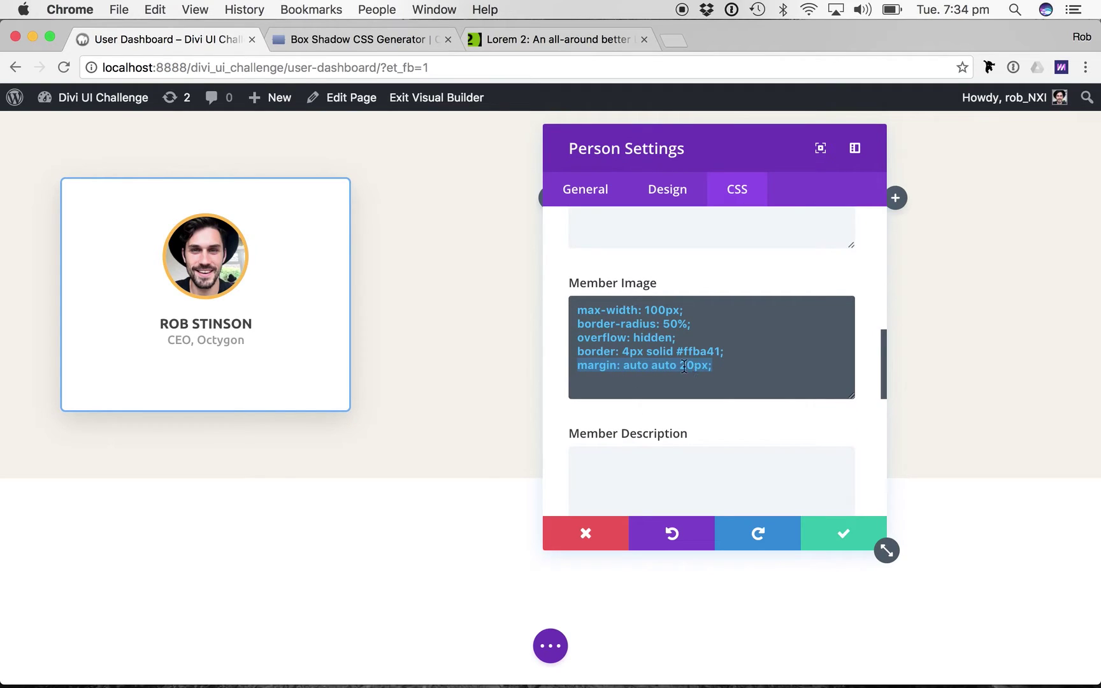
click(720, 361)
shift+click(579, 366)
click(746, 372)
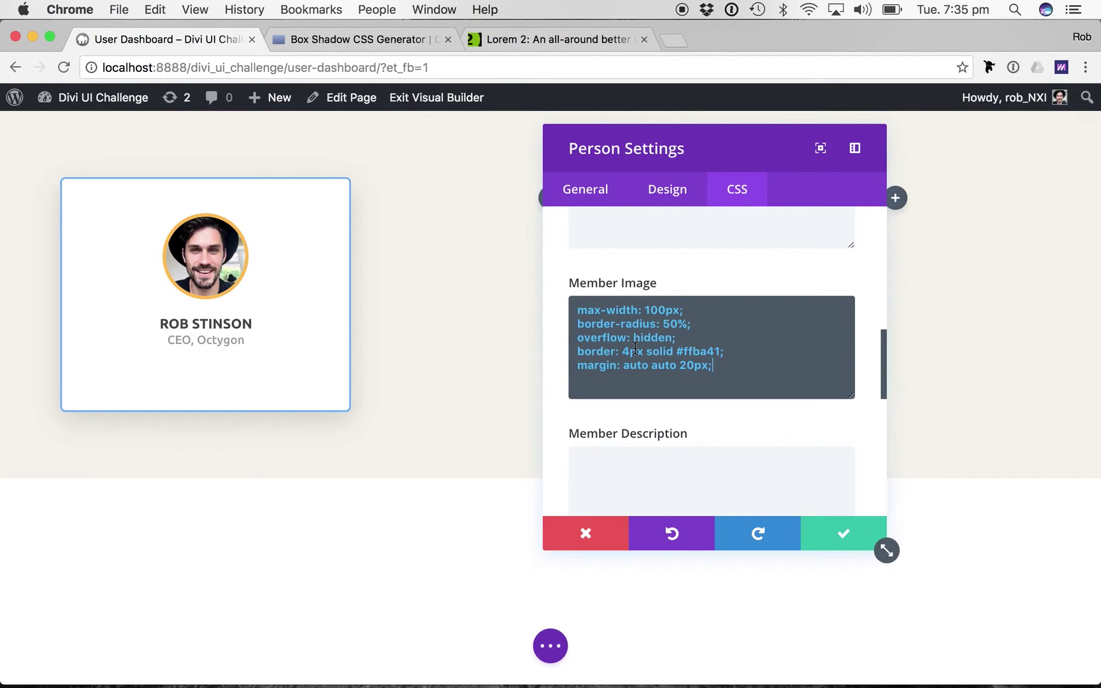
click(842, 533)
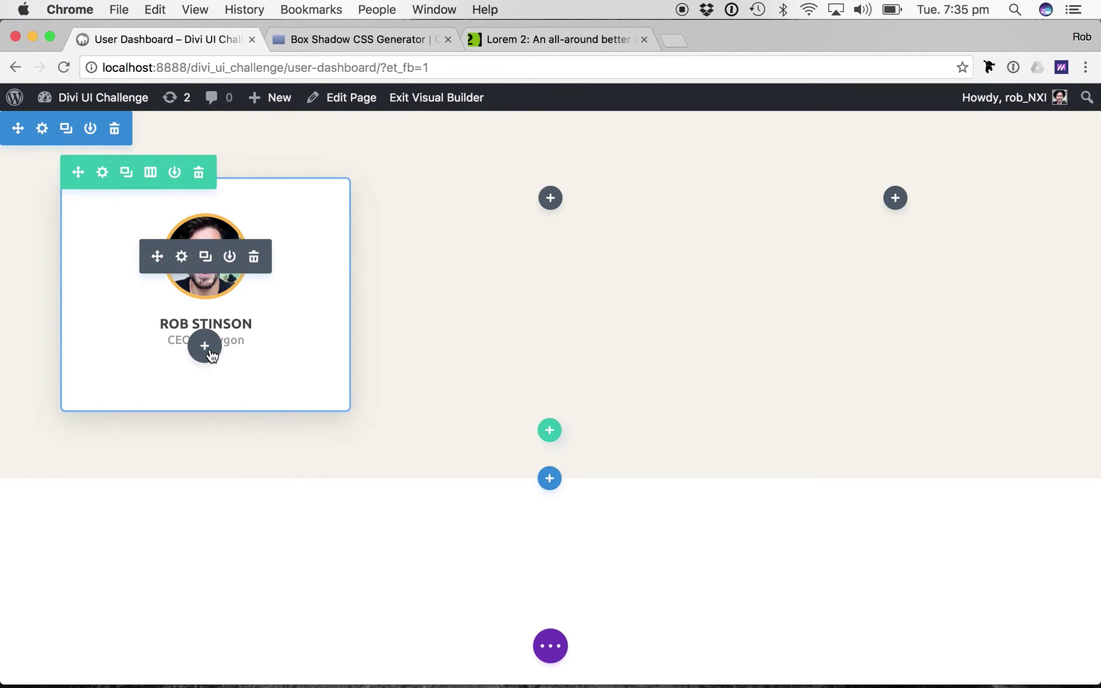
Add a Bar Counters module below the profile with a NASA bar at 68%.
click(205, 346)
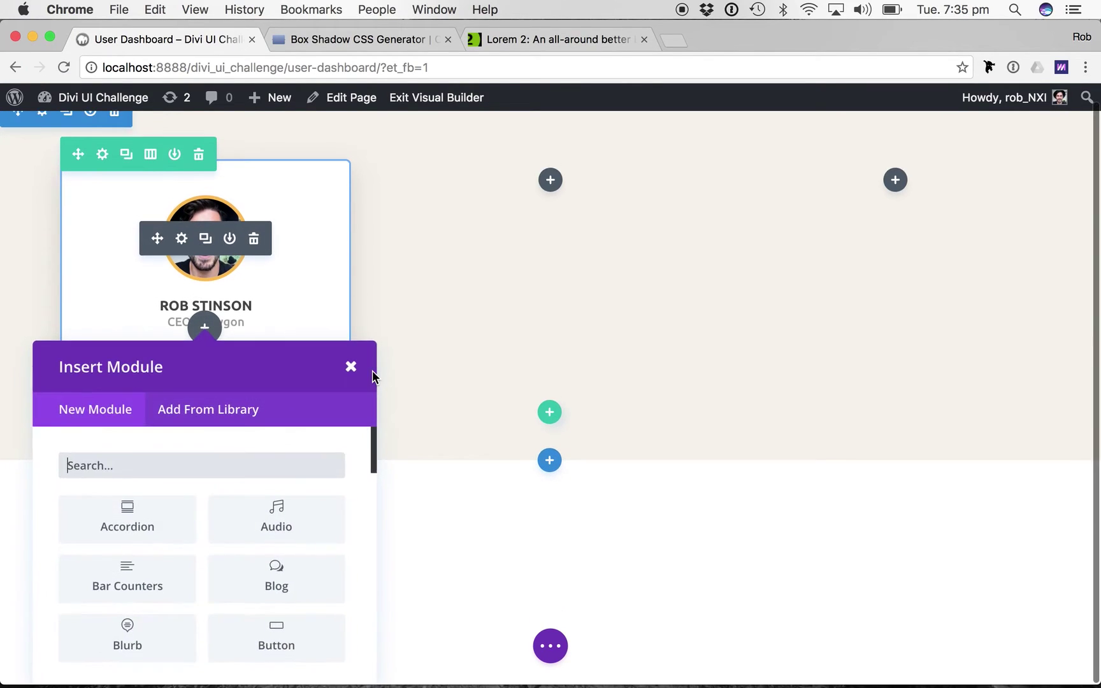
text(count)
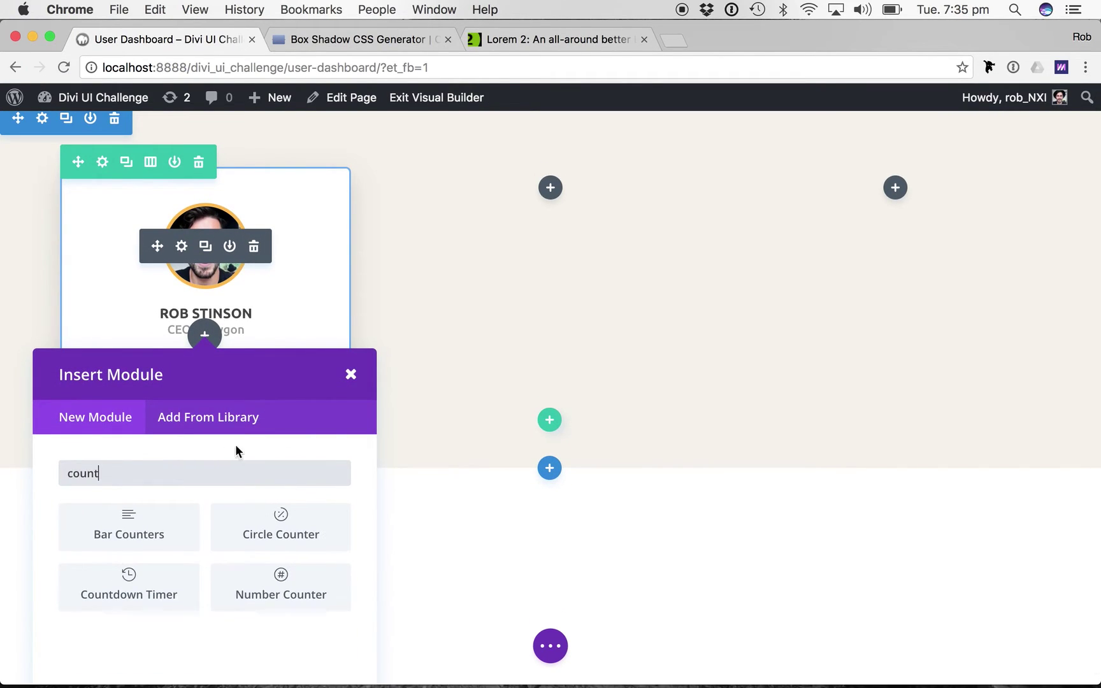
click(147, 533)
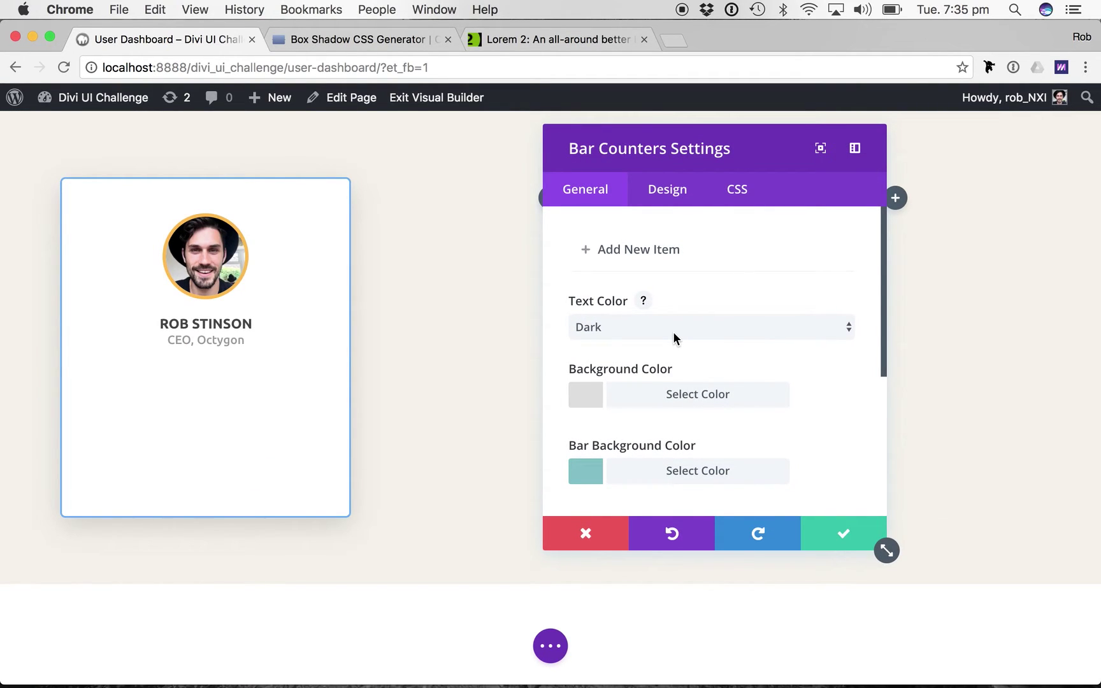
click(581, 251)
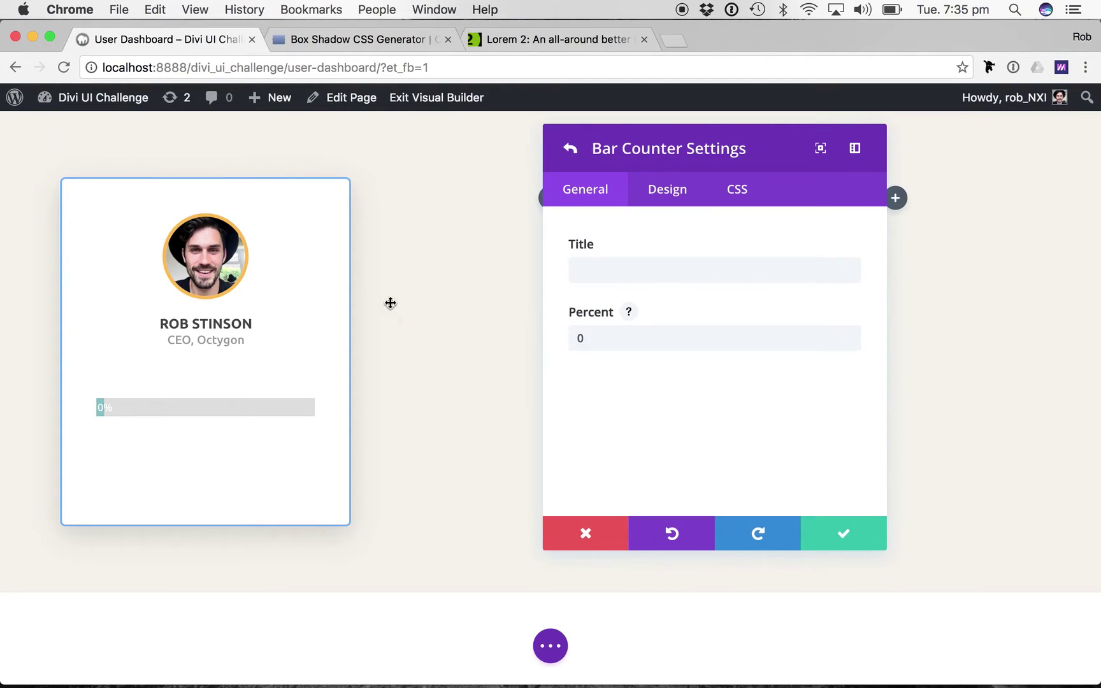
click(637, 270)
text(N)
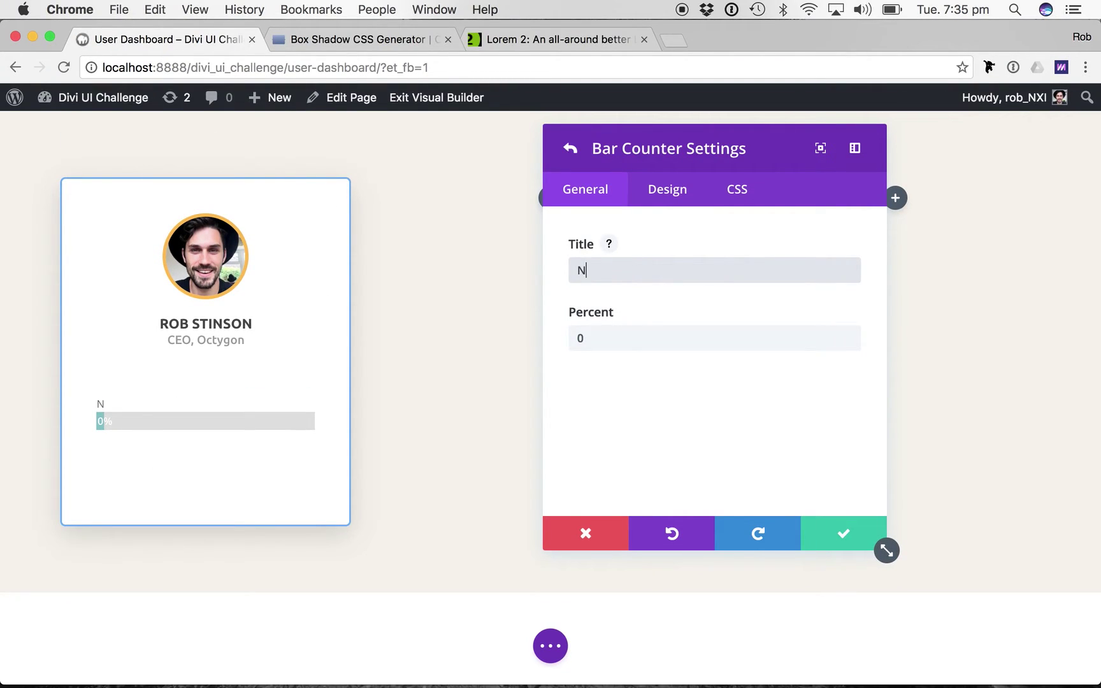
text(ASA)
key(Tab)
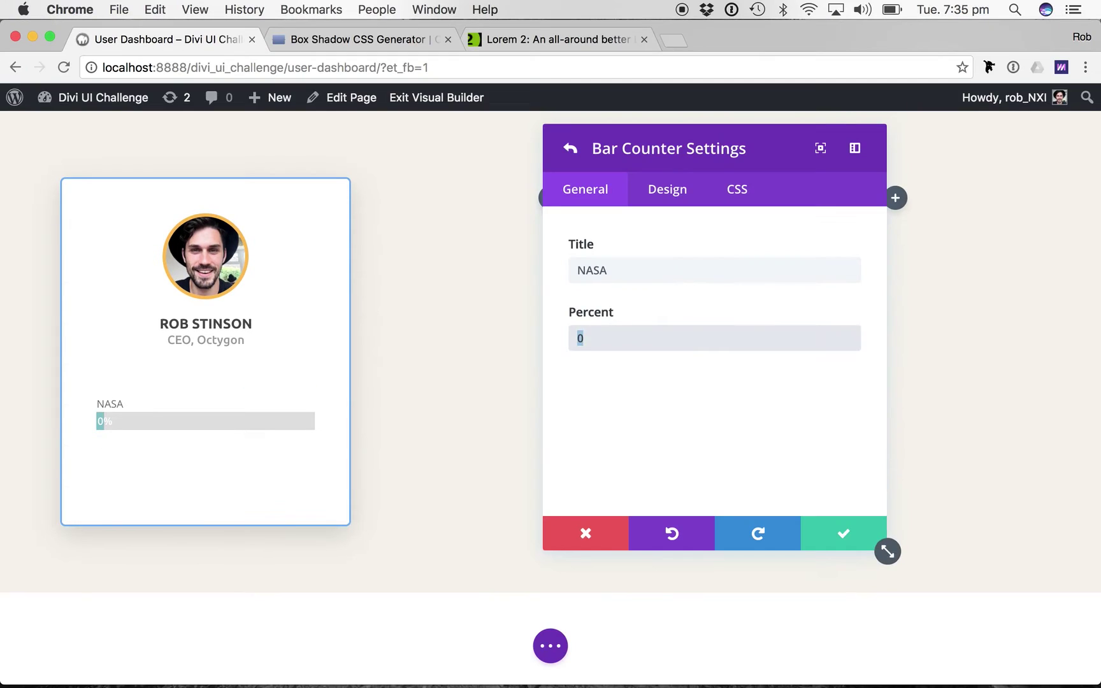
text(68)
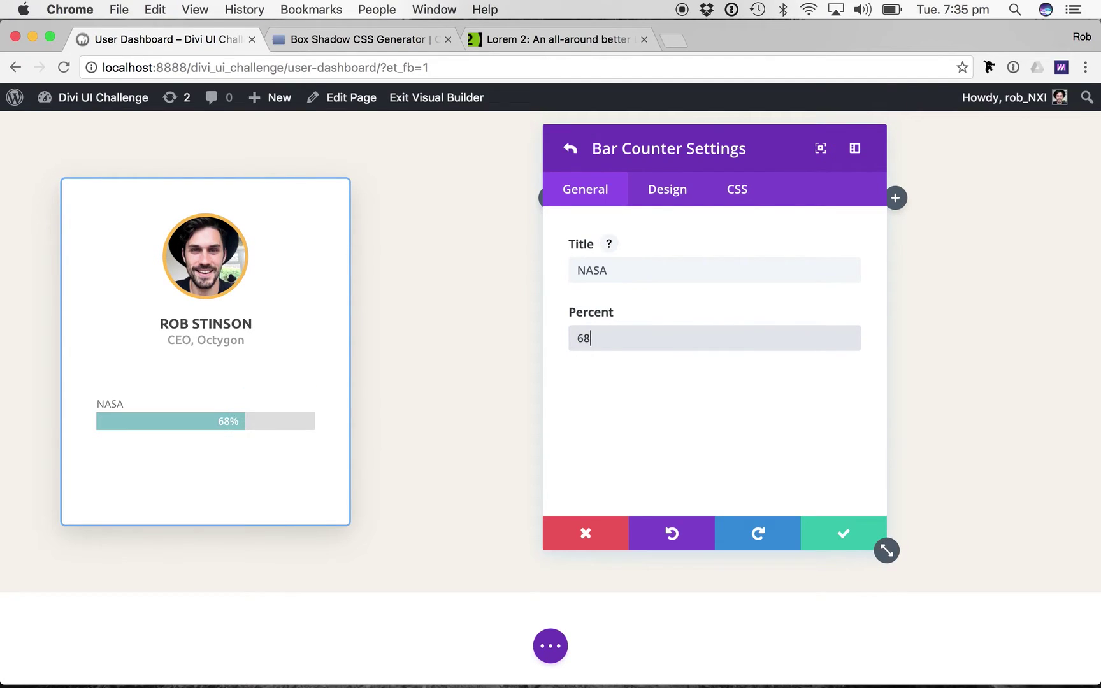
click(831, 530)
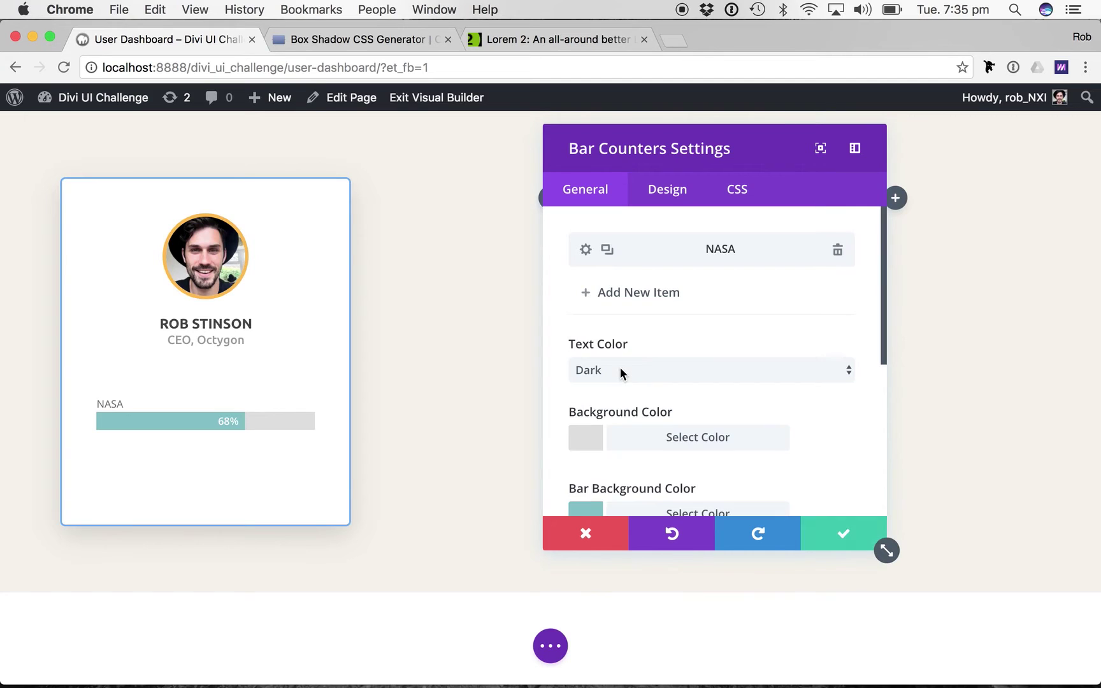
Add a second bar titled SpaceX at 42%.
click(620, 294)
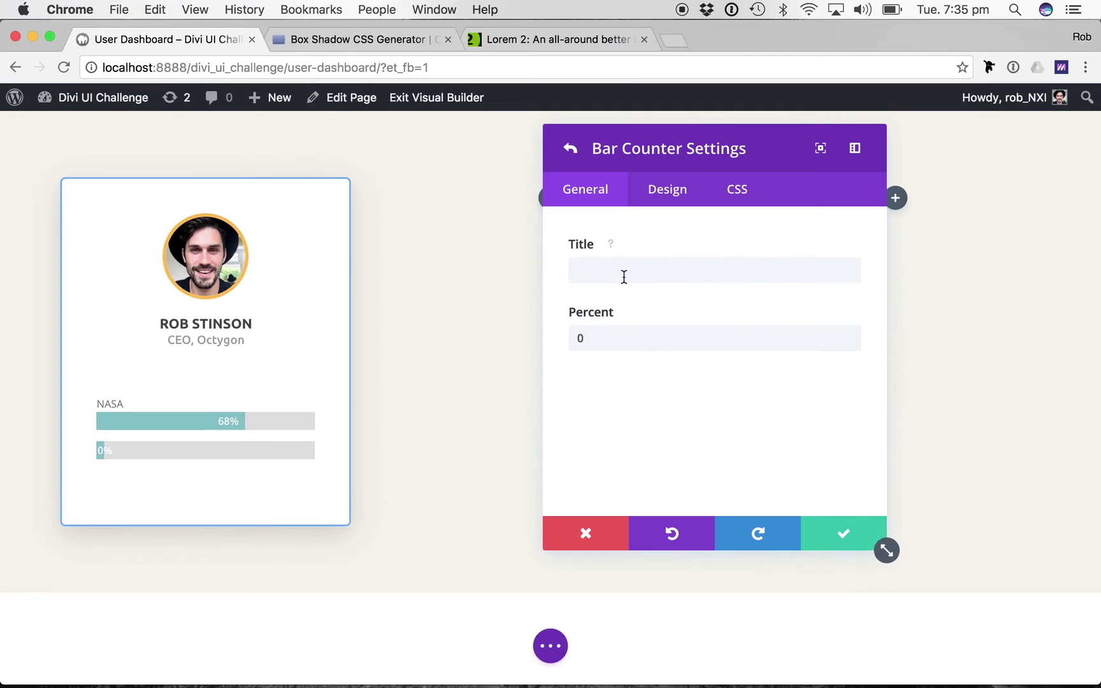
click(624, 276)
text(SpaceX)
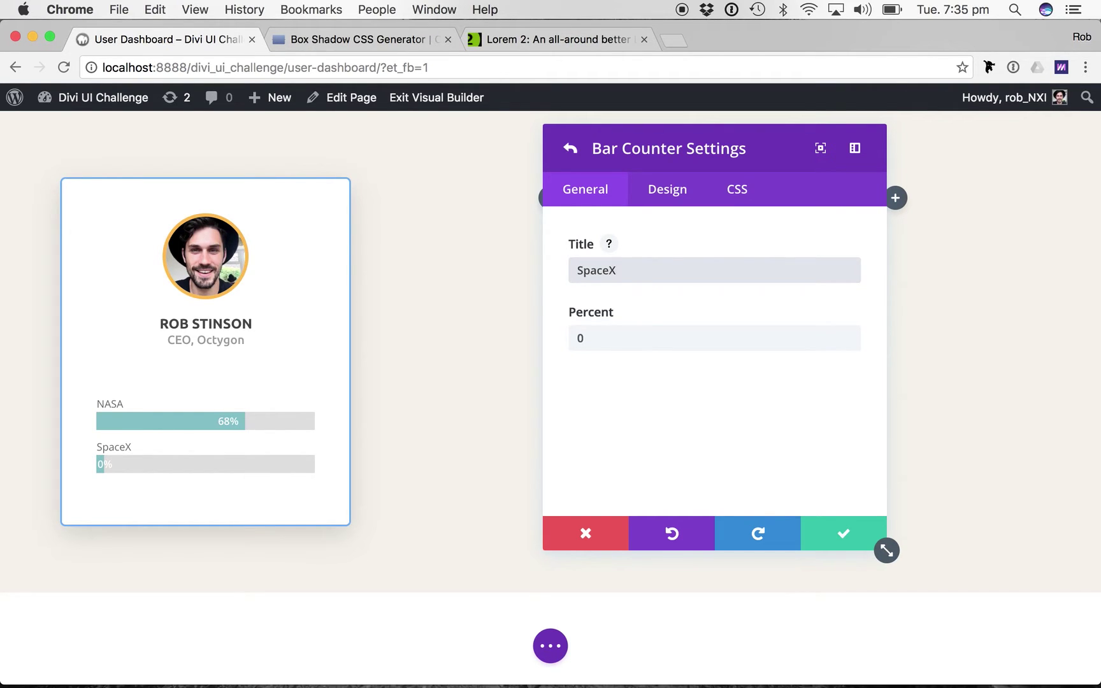
key(Tab)
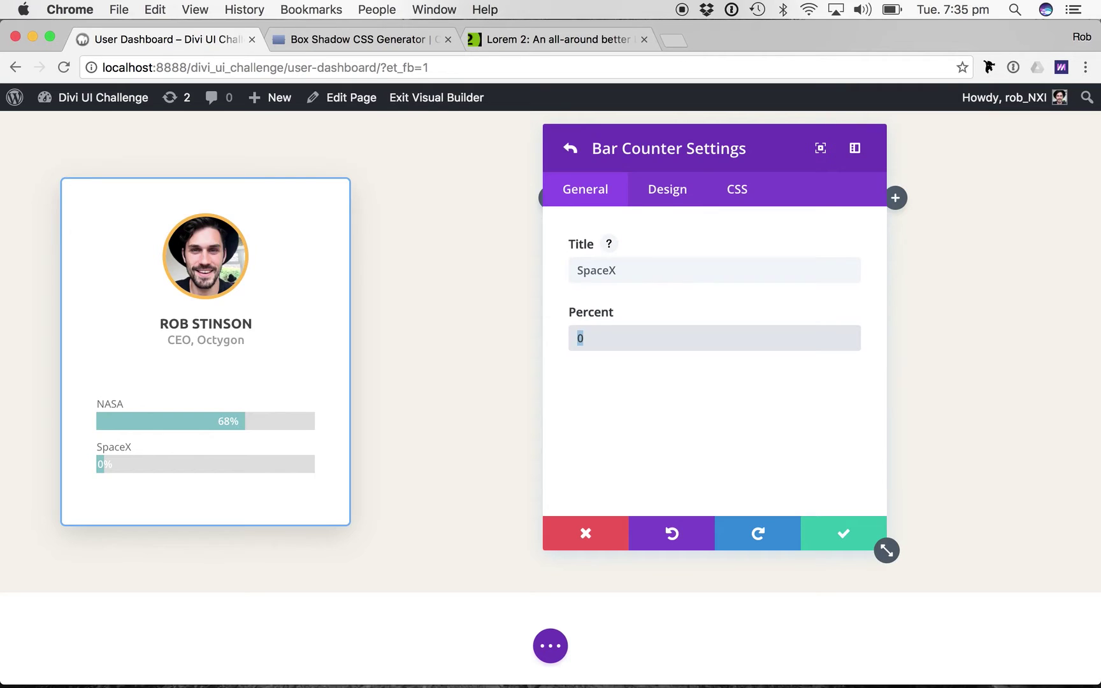
text(42)
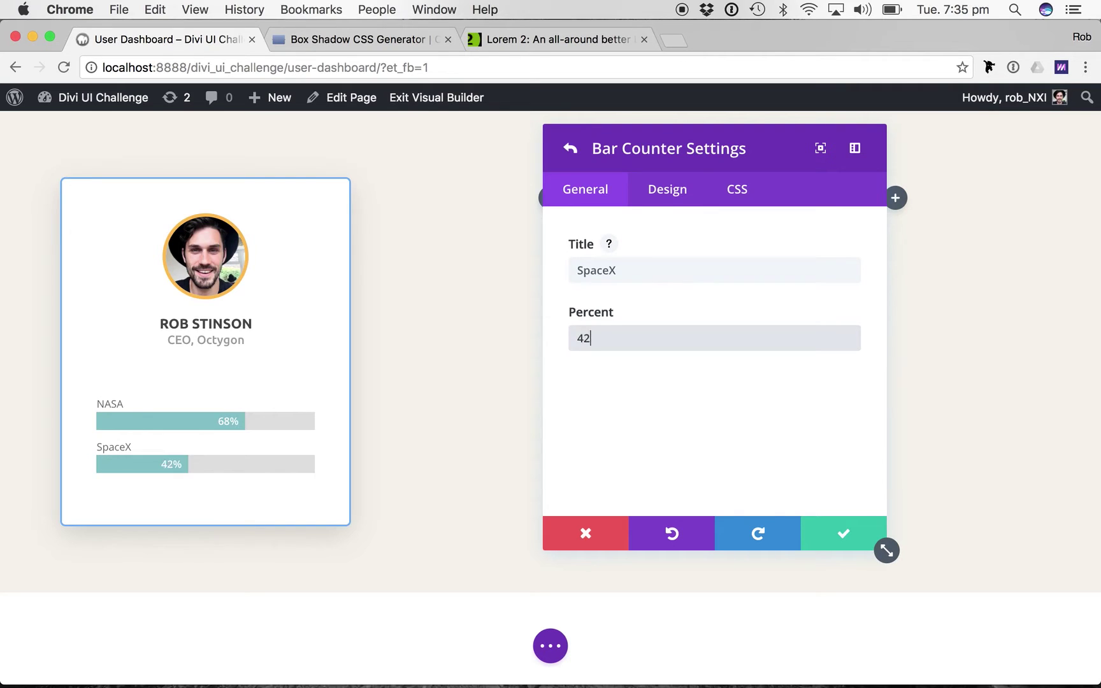
click(825, 541)
Duplicate the SpaceX bar and change it to Virgin Galactic at 84%.
click(606, 294)
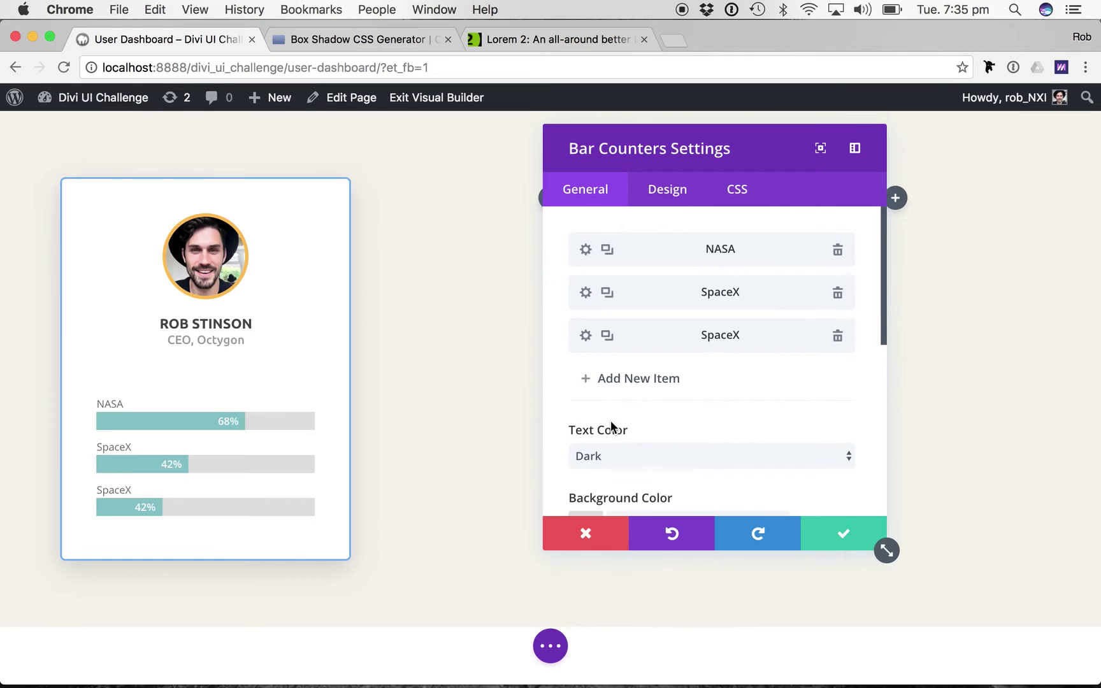
click(586, 336)
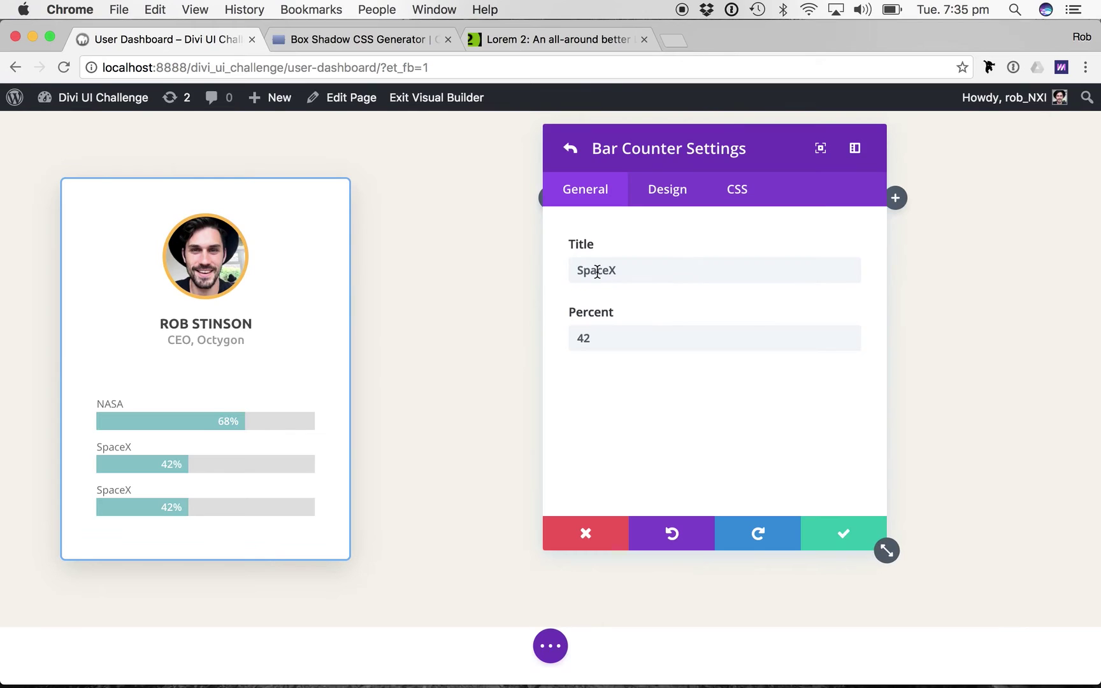
double_click(597, 270)
text(Virgin Ga)
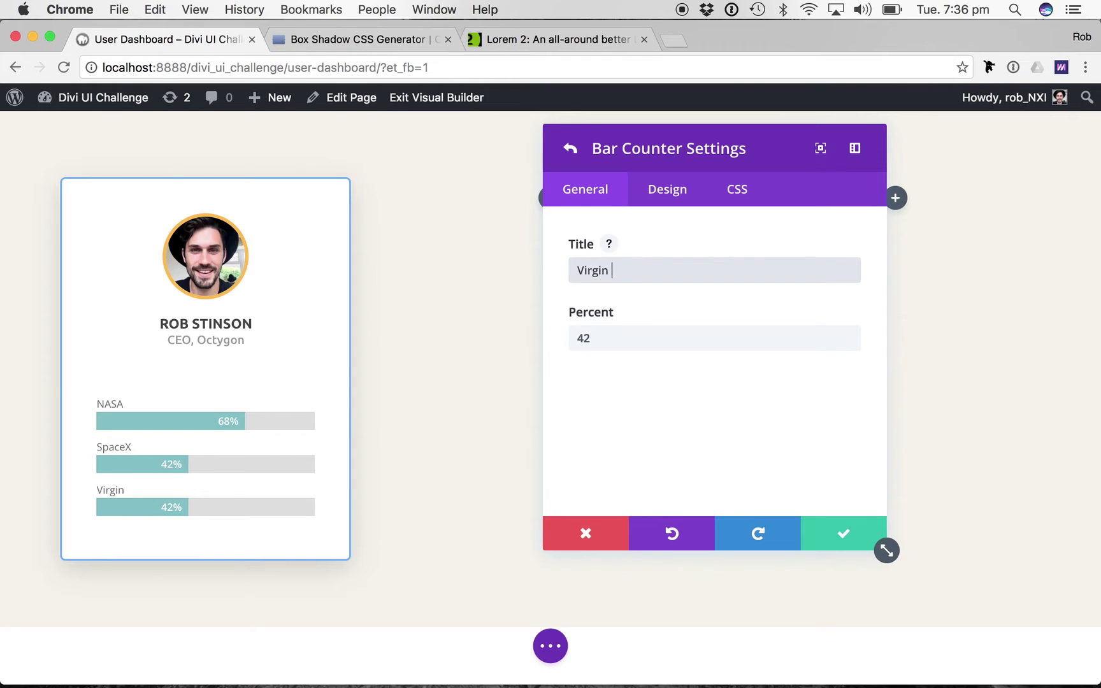
text(lactic)
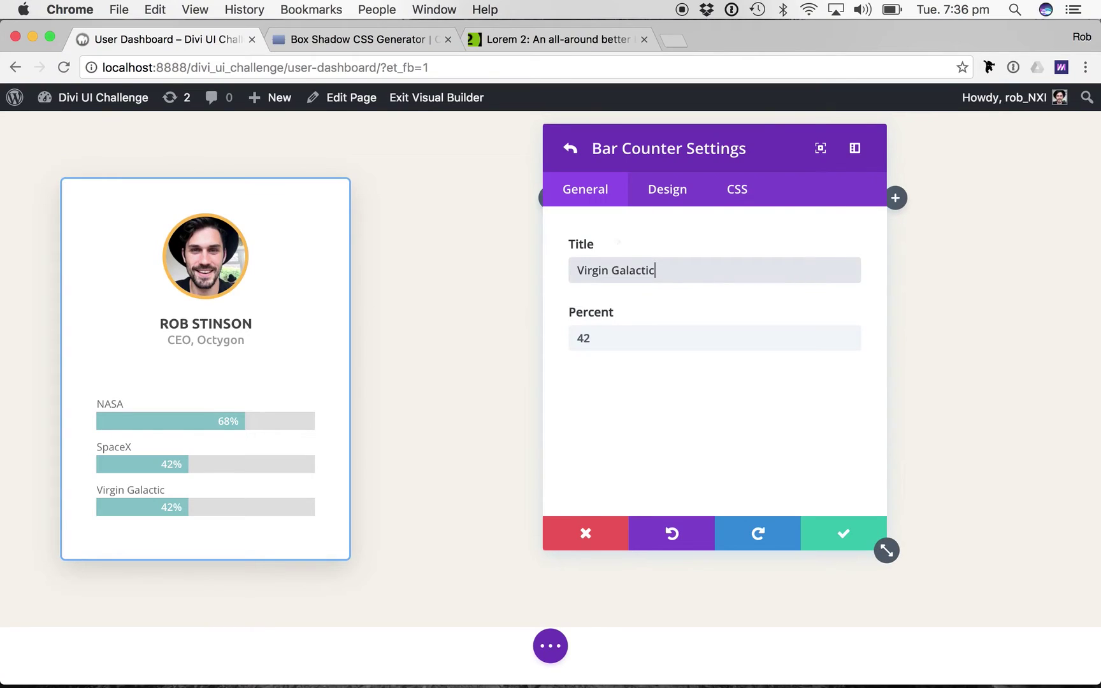
key(Tab)
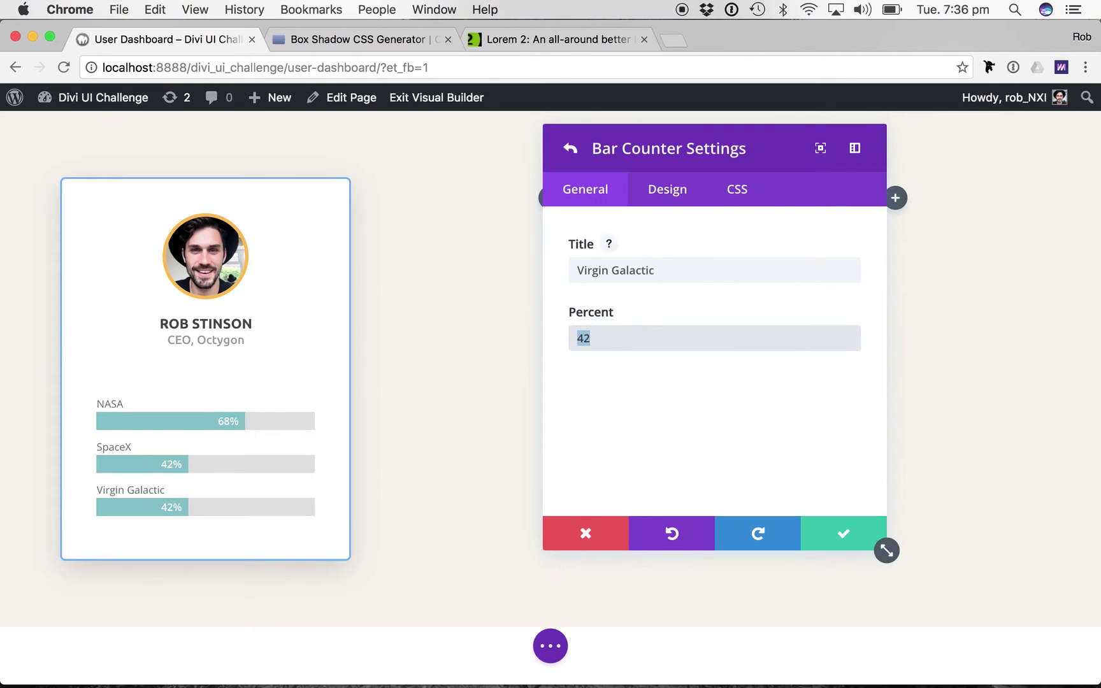
text(84)
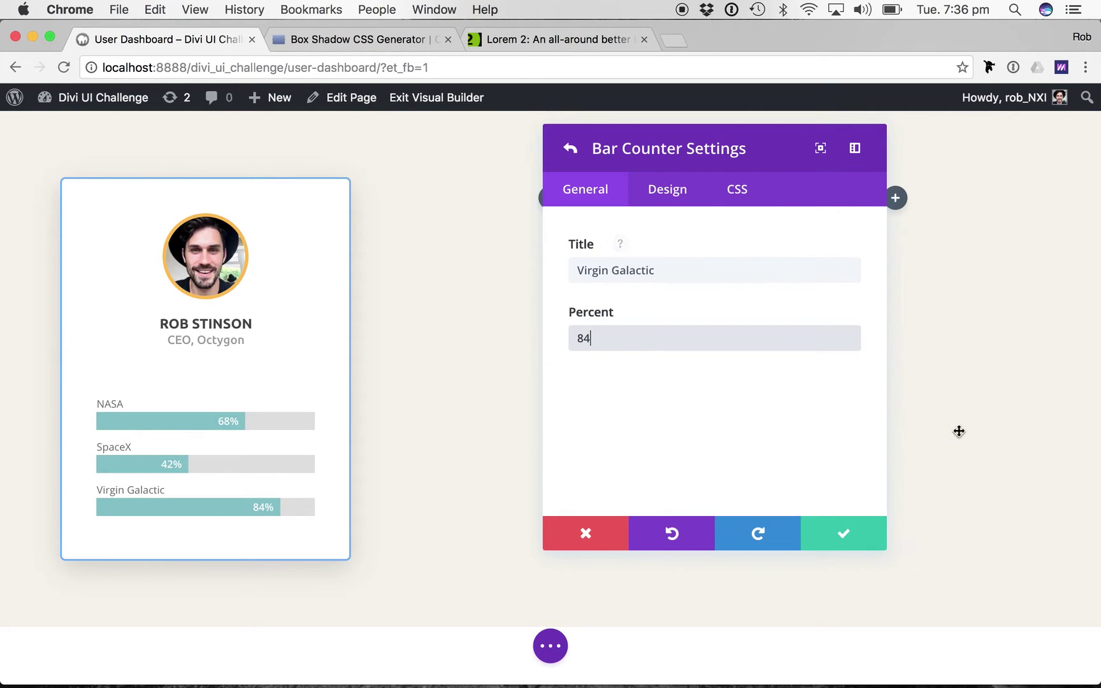
click(844, 531)
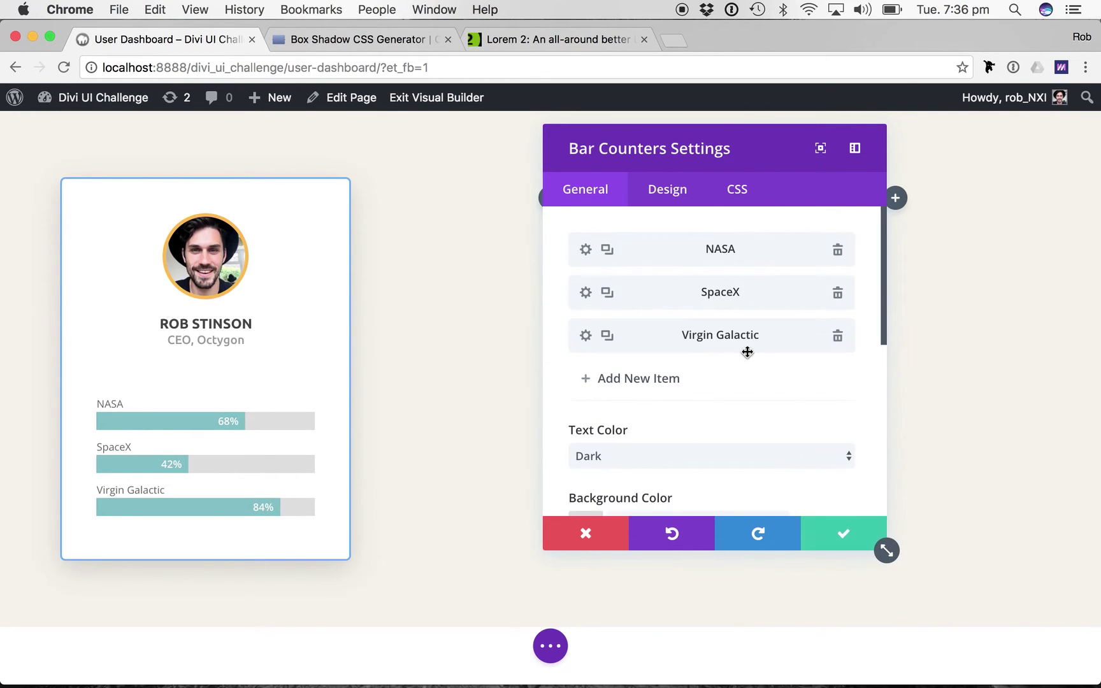
Set the bar track Background Color to light blue #d6eaf9 from the TextEdit notes.
scroll(670, 398, down, 3)
scroll(670, 395, down, 3)
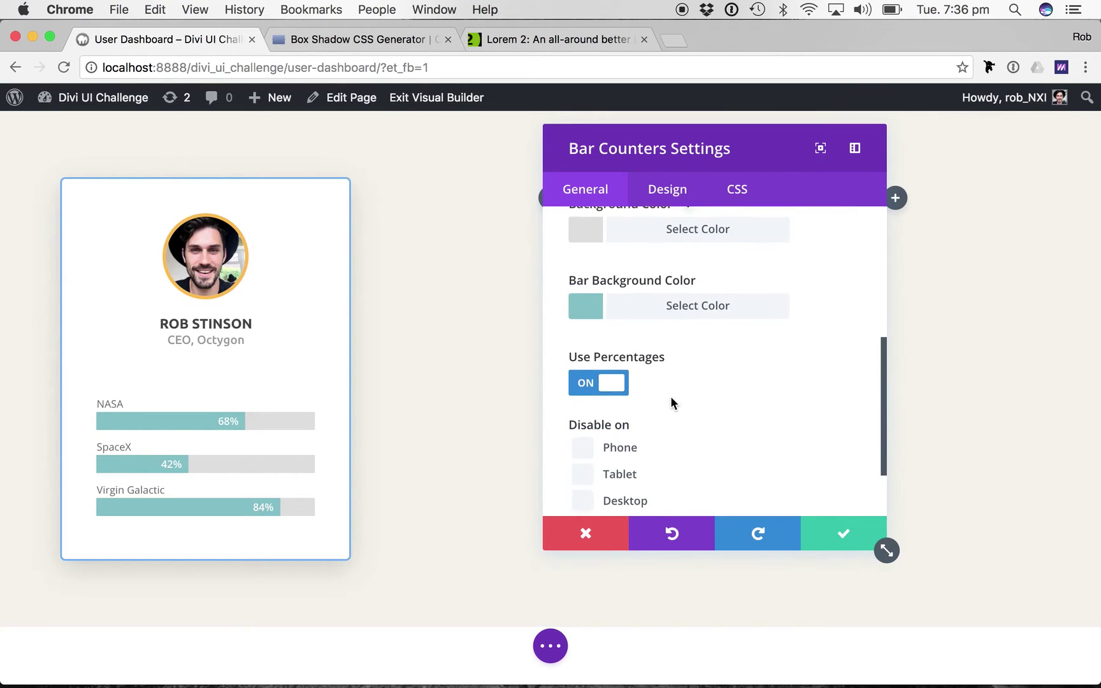
scroll(671, 396, up, 1)
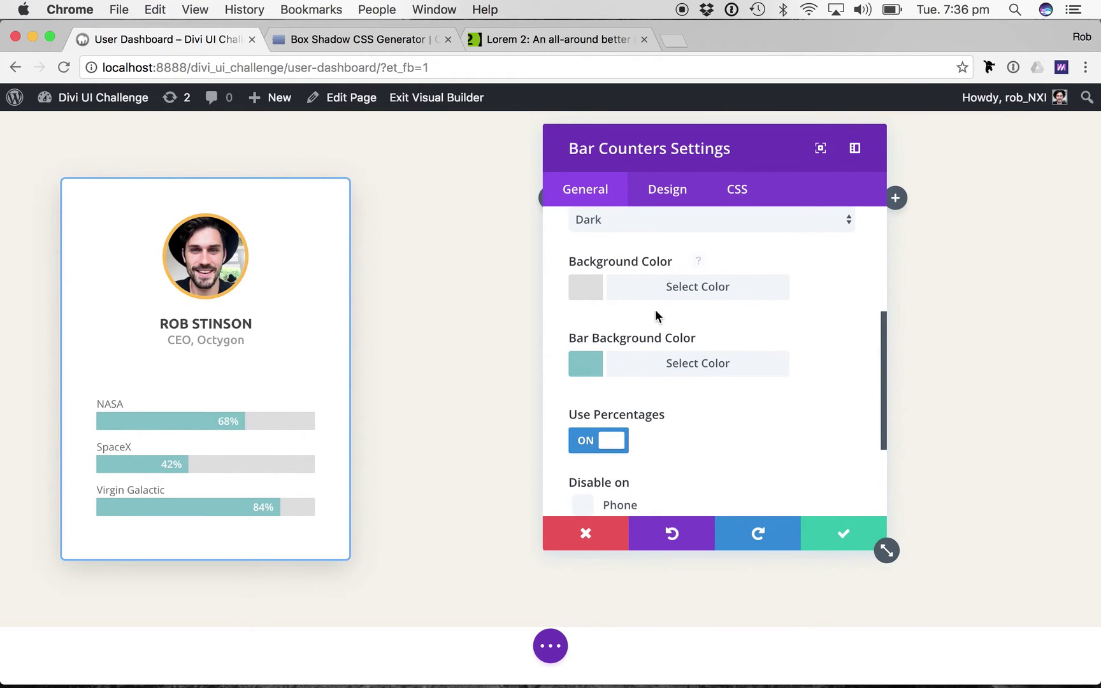
scroll(666, 369, up, 1)
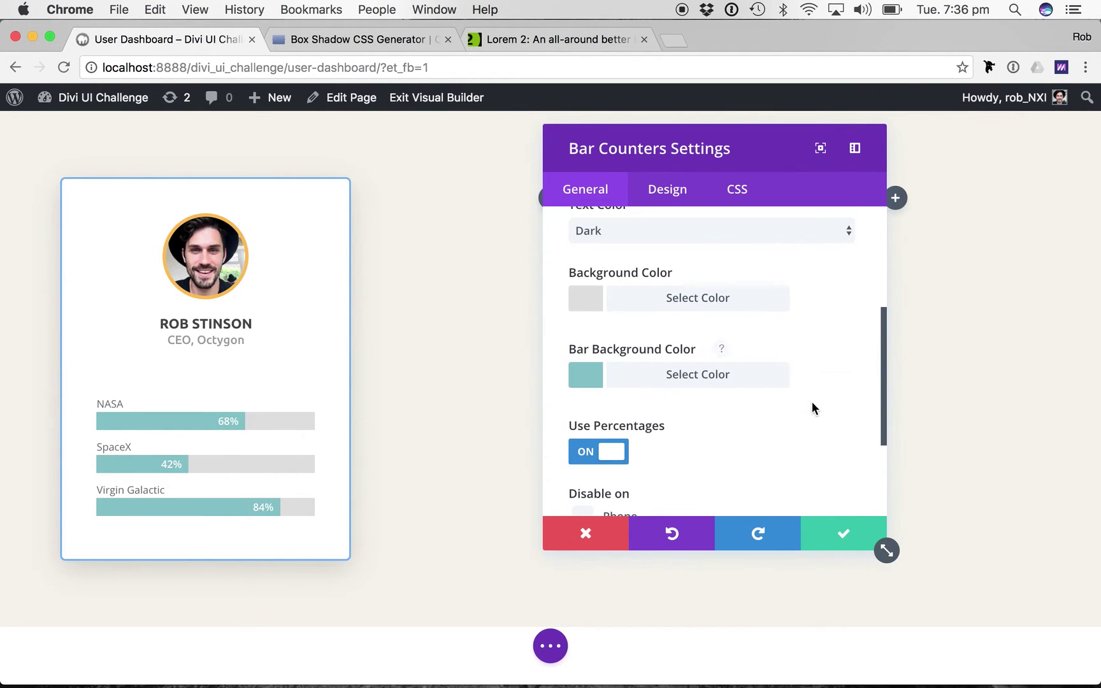
key(super+grave)
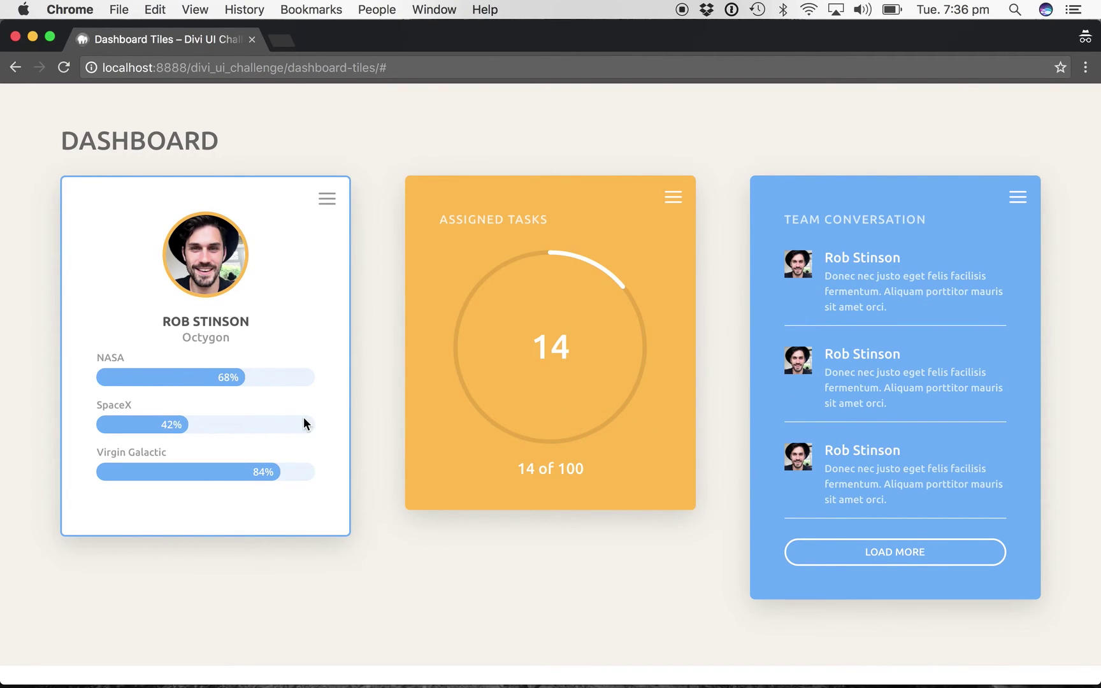
key(super+grave)
key(super+Tab)
key(super+Tab)
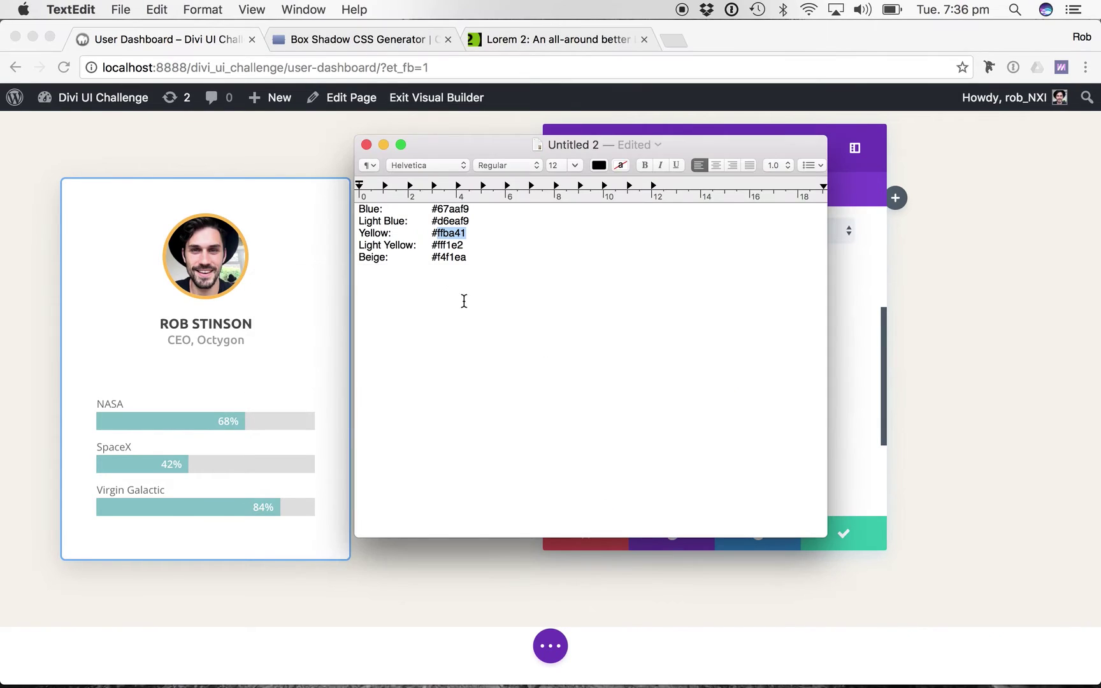
double_click(456, 222)
key(super+c)
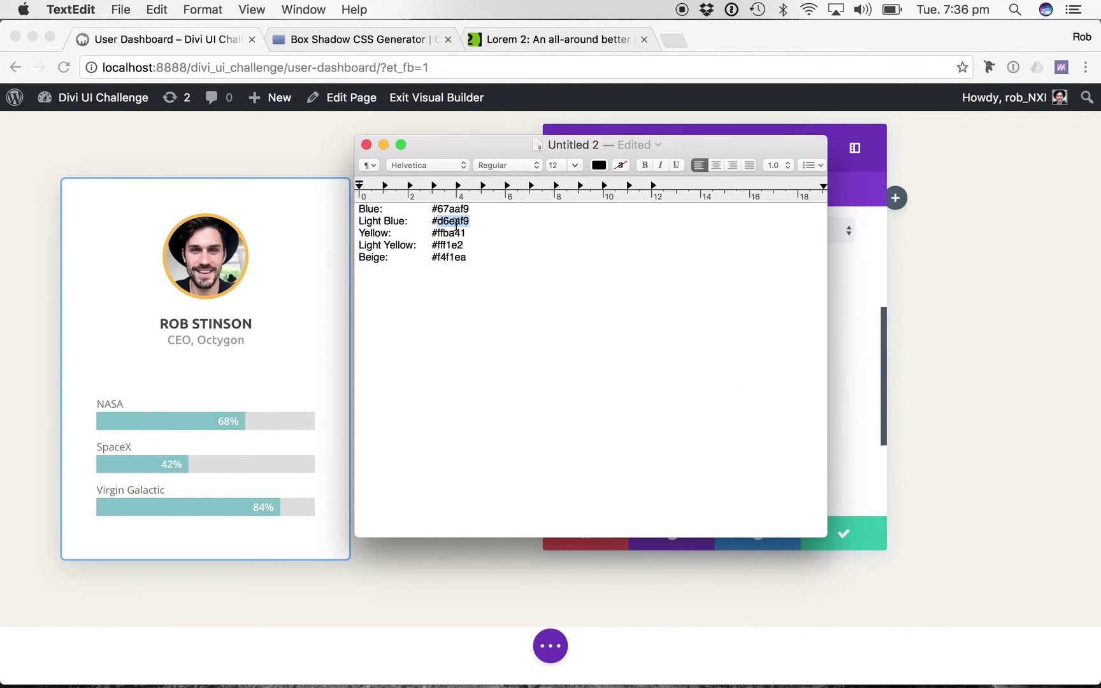
key(super+Tab)
click(651, 303)
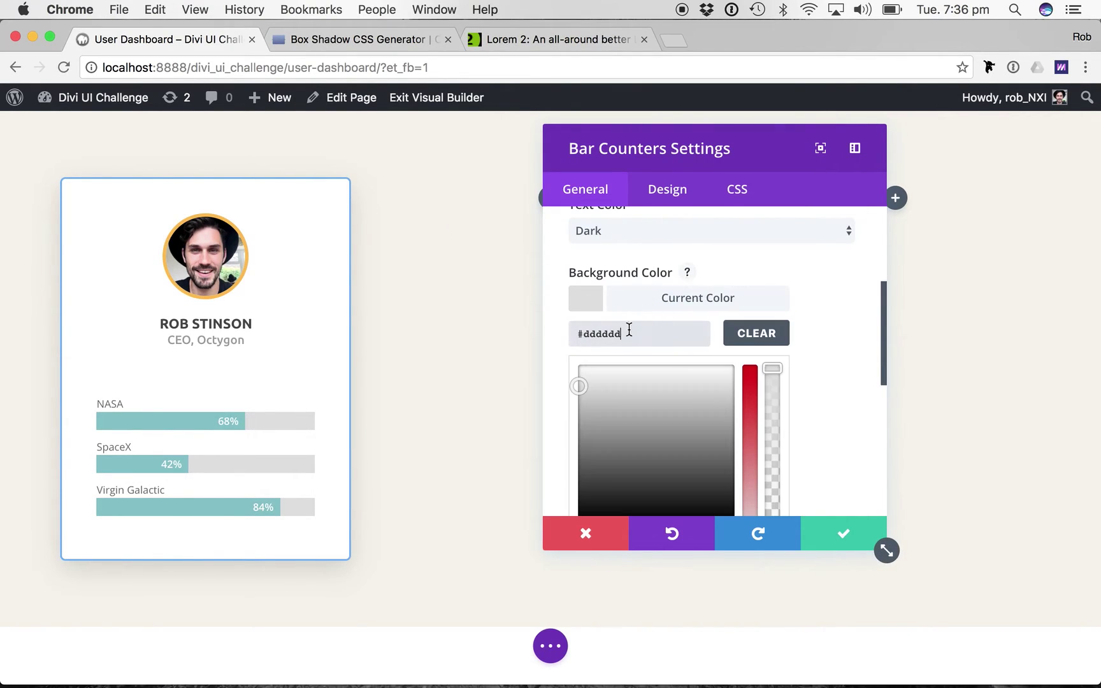
double_click(622, 333)
key(super+v)
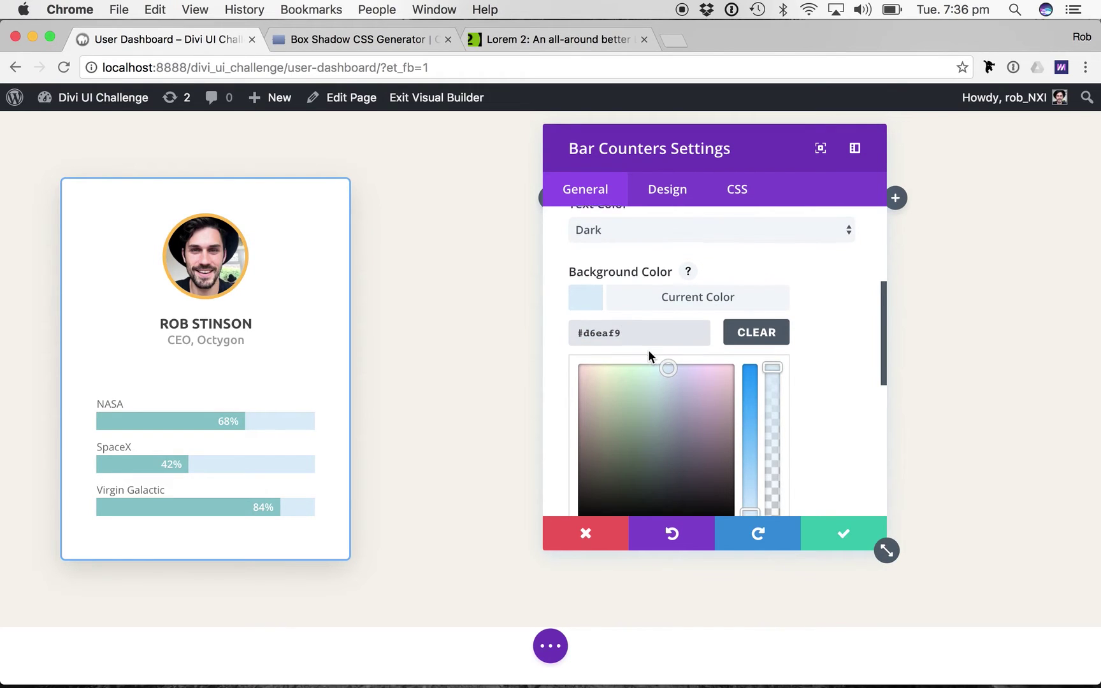
Set the Bar Background Color to blue #67aaf9.
scroll(648, 350, down, 2)
key(super+Tab)
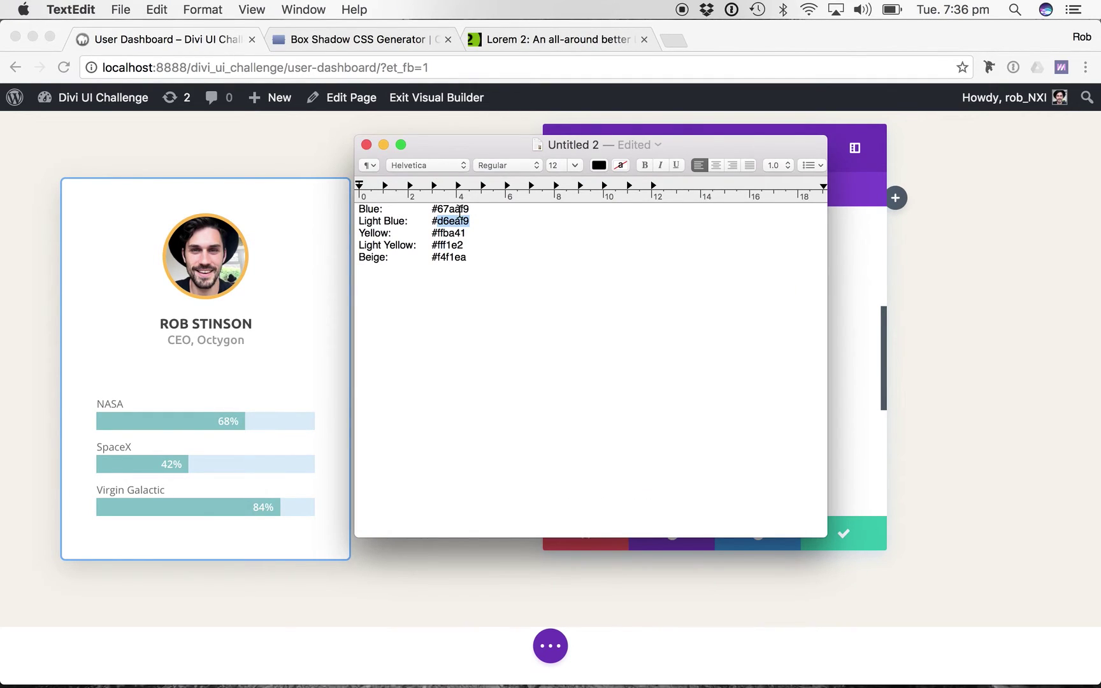
double_click(460, 210)
key(super+c)
key(super+Tab)
scroll(582, 292, down, 3)
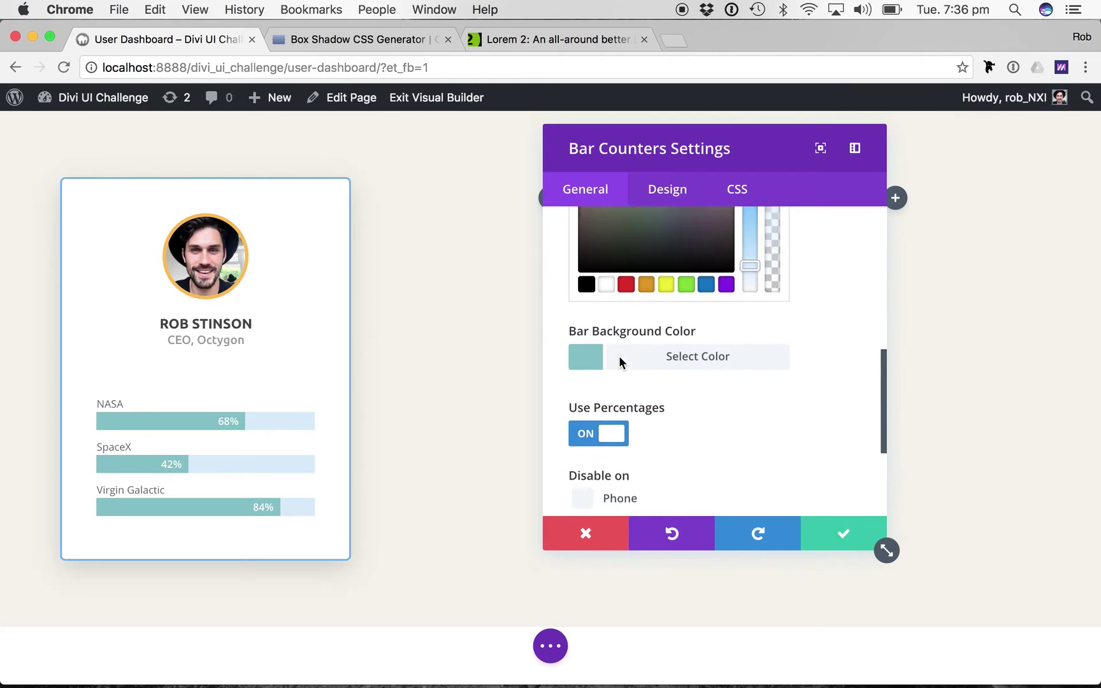
click(680, 352)
scroll(657, 312, up, 2)
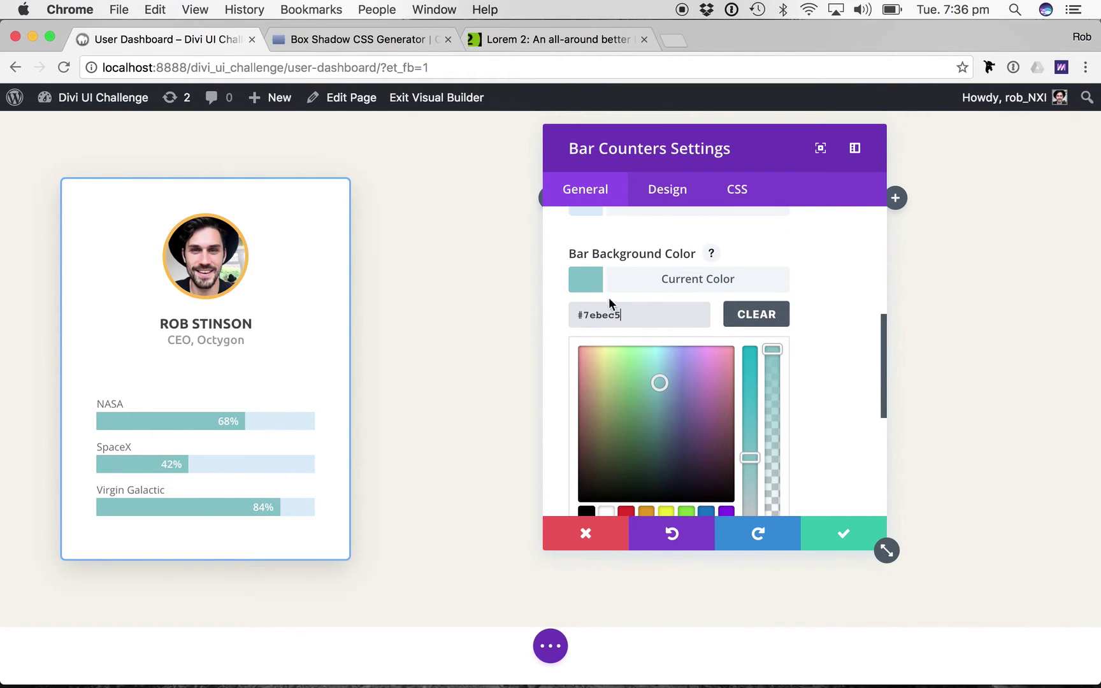
double_click(603, 312)
key(super+v)
Toggle Use Percentages off and back on, then go to the Design settings.
scroll(751, 392, down, 5)
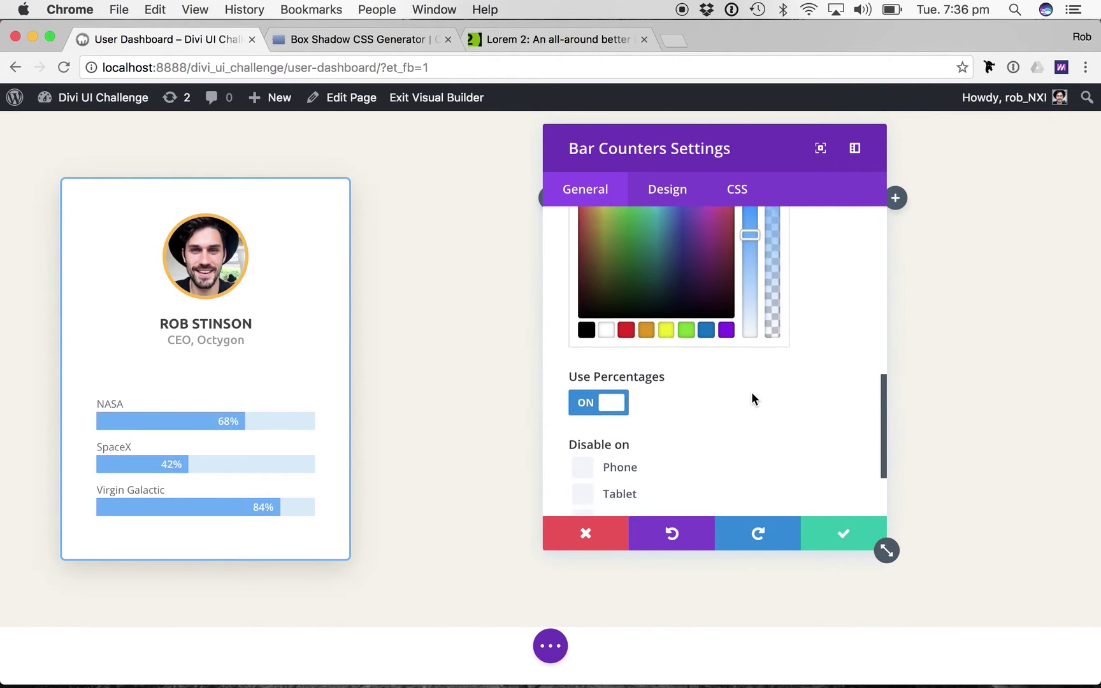
scroll(643, 411, down, 1)
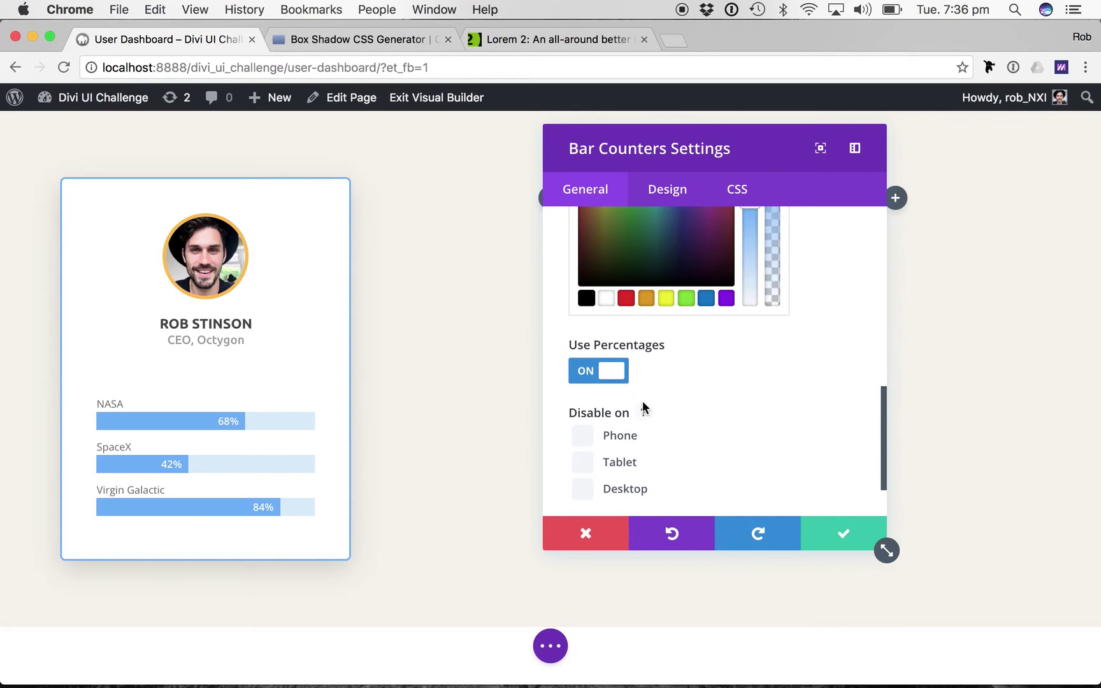
click(607, 376)
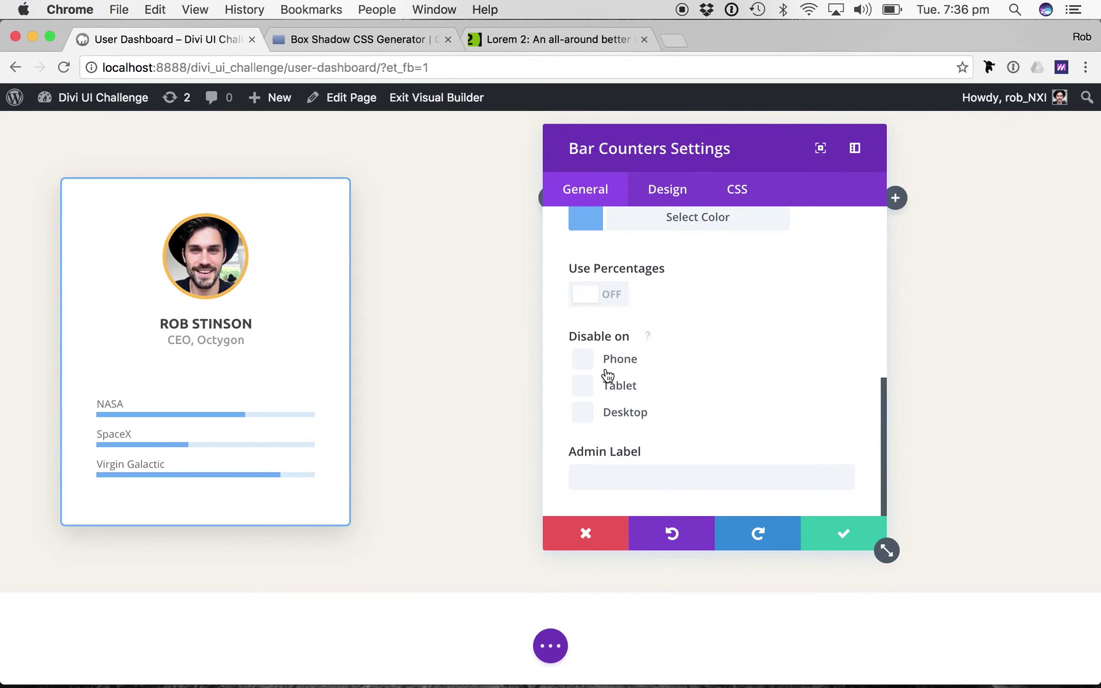
click(603, 295)
scroll(730, 362, up, 9)
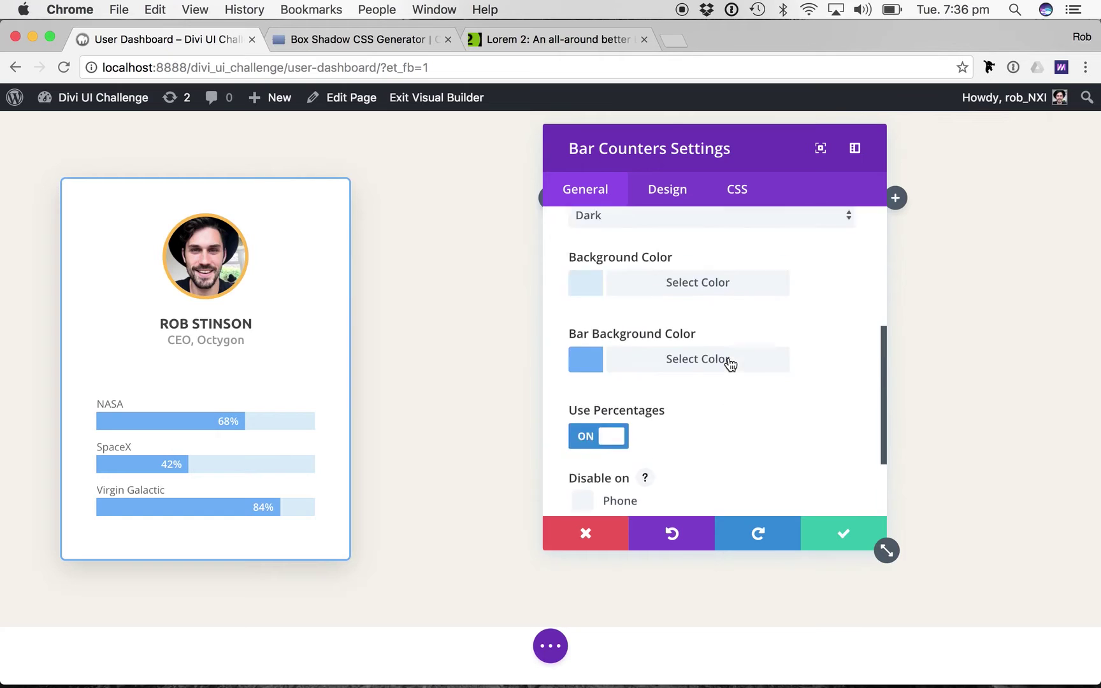
click(660, 191)
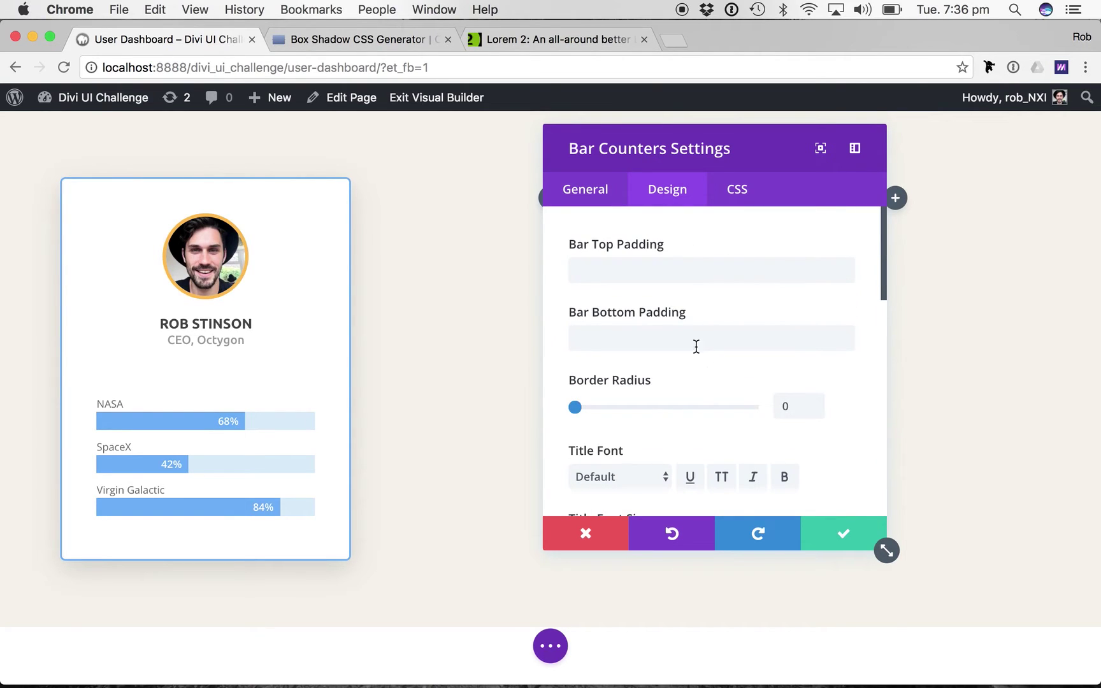
Try 10px top and bottom bar padding, then clear both padding values.
click(631, 274)
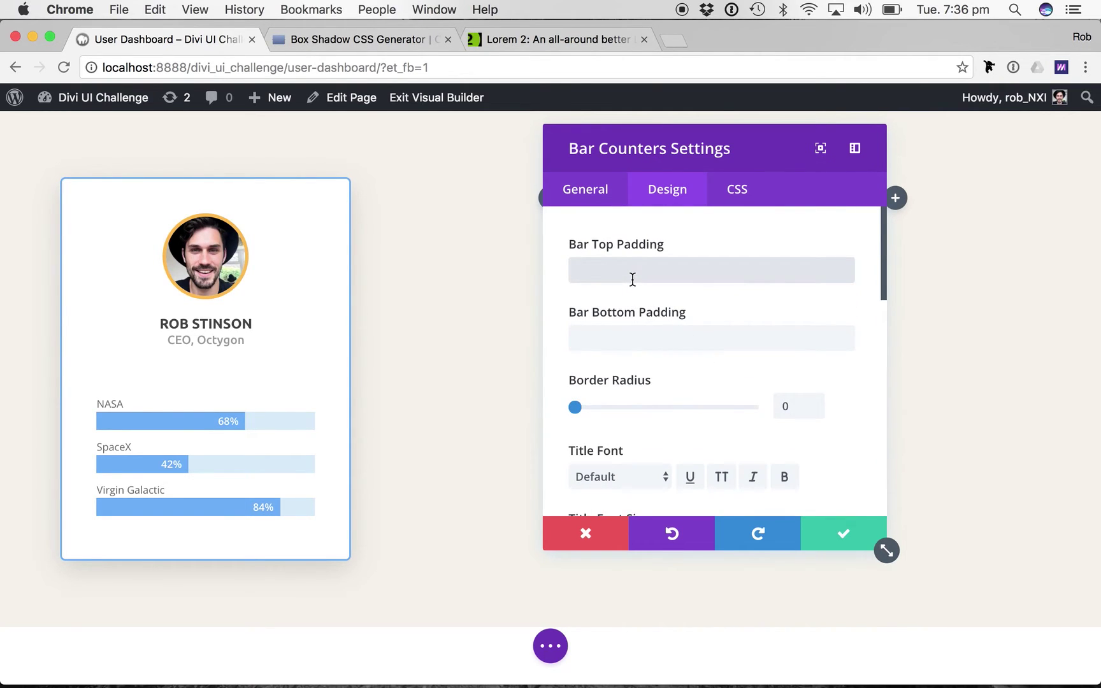
text(10px)
key(Tab)
text(10px)
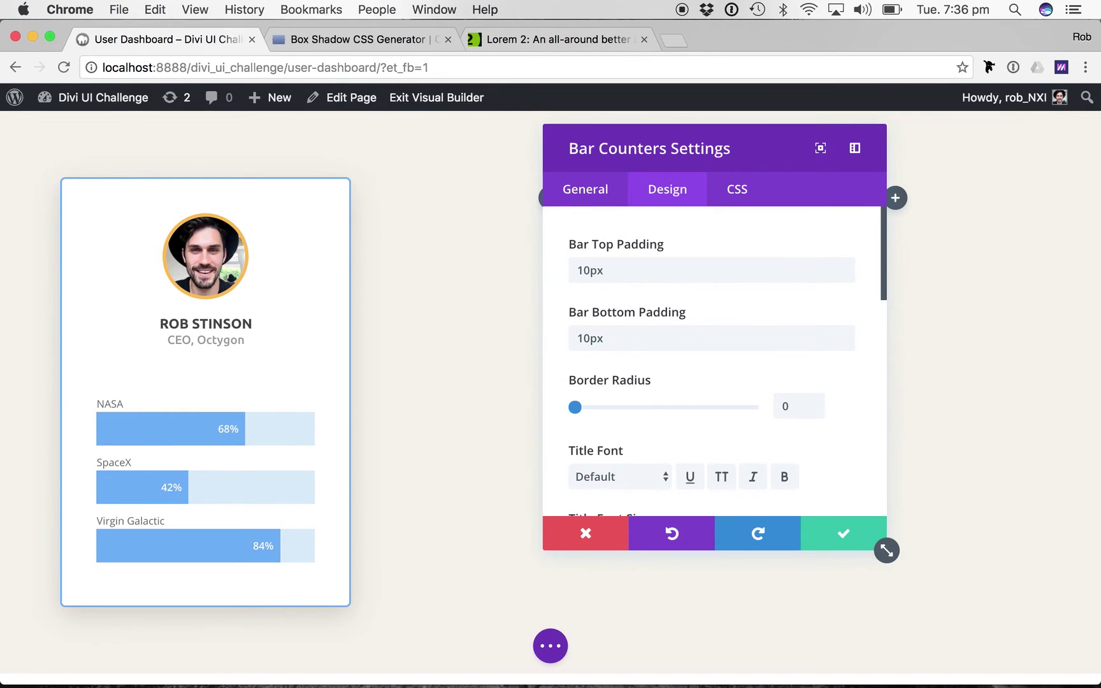
double_click(637, 268)
key(BackSpace)
key(Tab)
key(BackSpace)
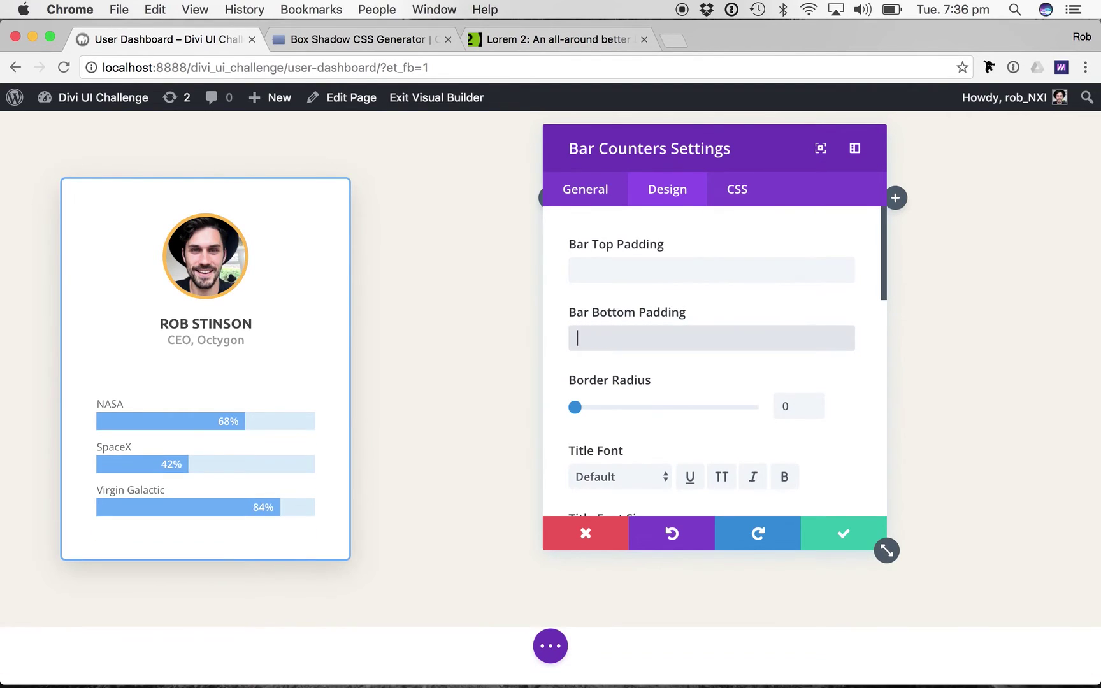
Set the bars' border radius to 12px after briefly testing 50%.
click(790, 408)
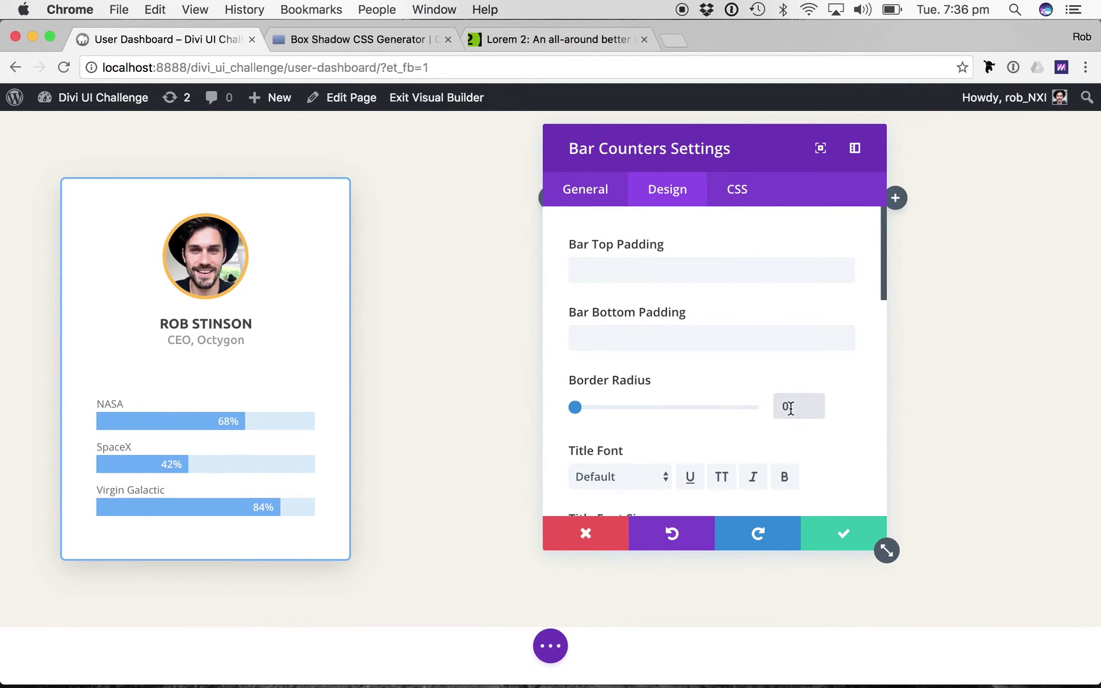
key(Left)
text(12)
key(Left)
key(BackSpace)
click(826, 440)
scroll(826, 439, down, 1)
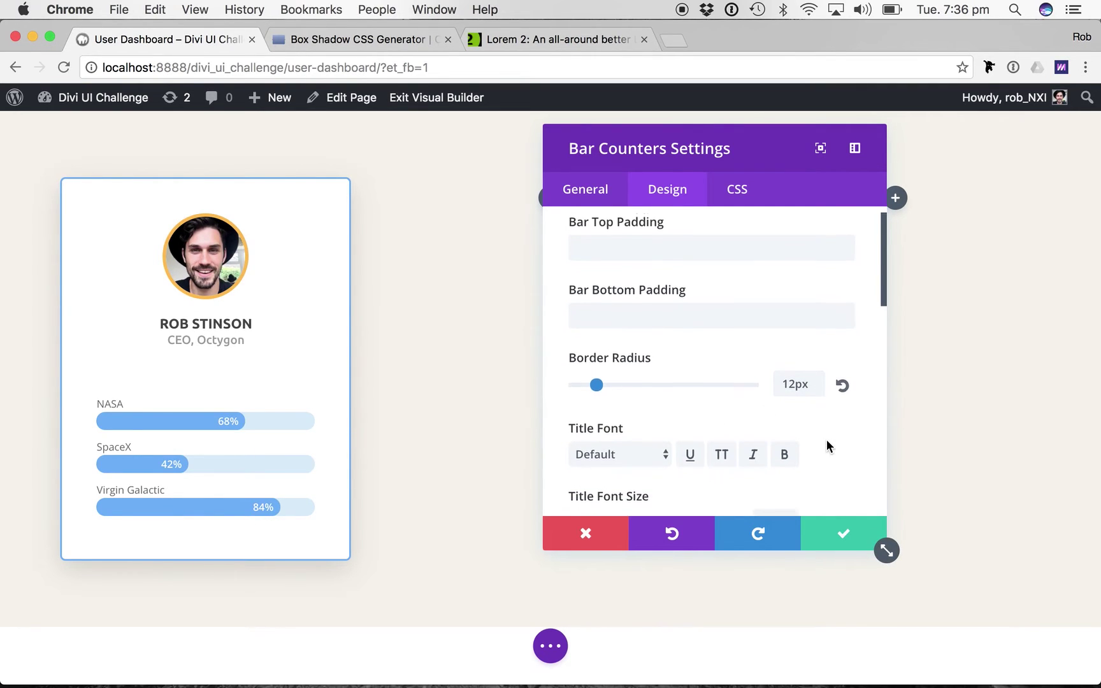
double_click(788, 381)
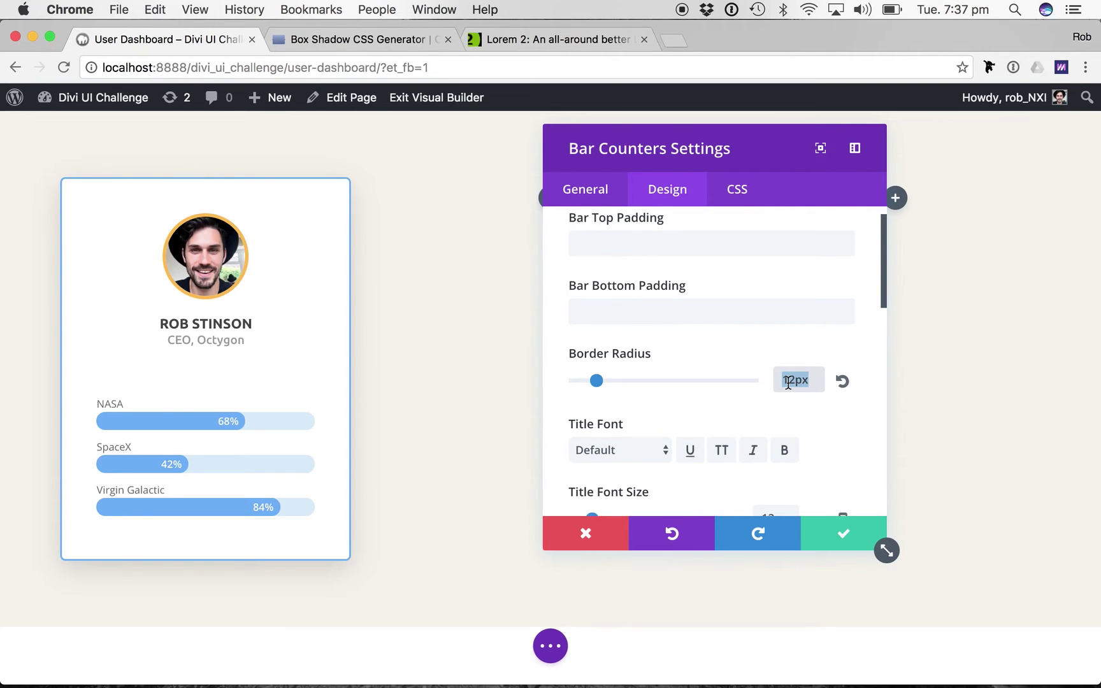
text(50%)
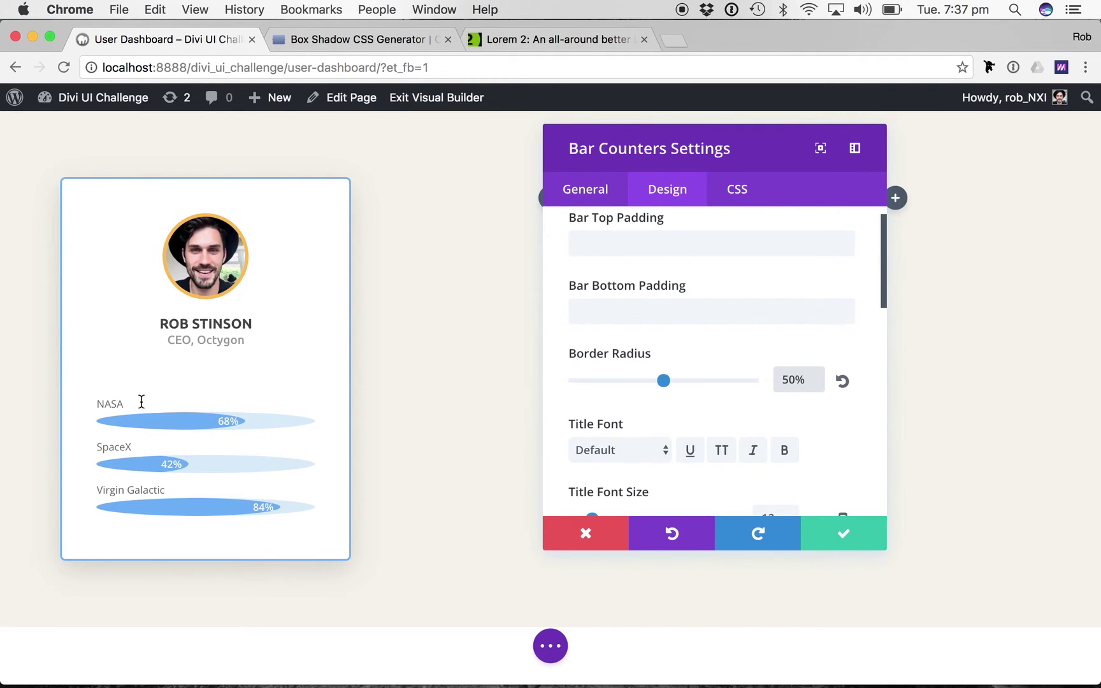
triple_click(789, 380)
text(12px)
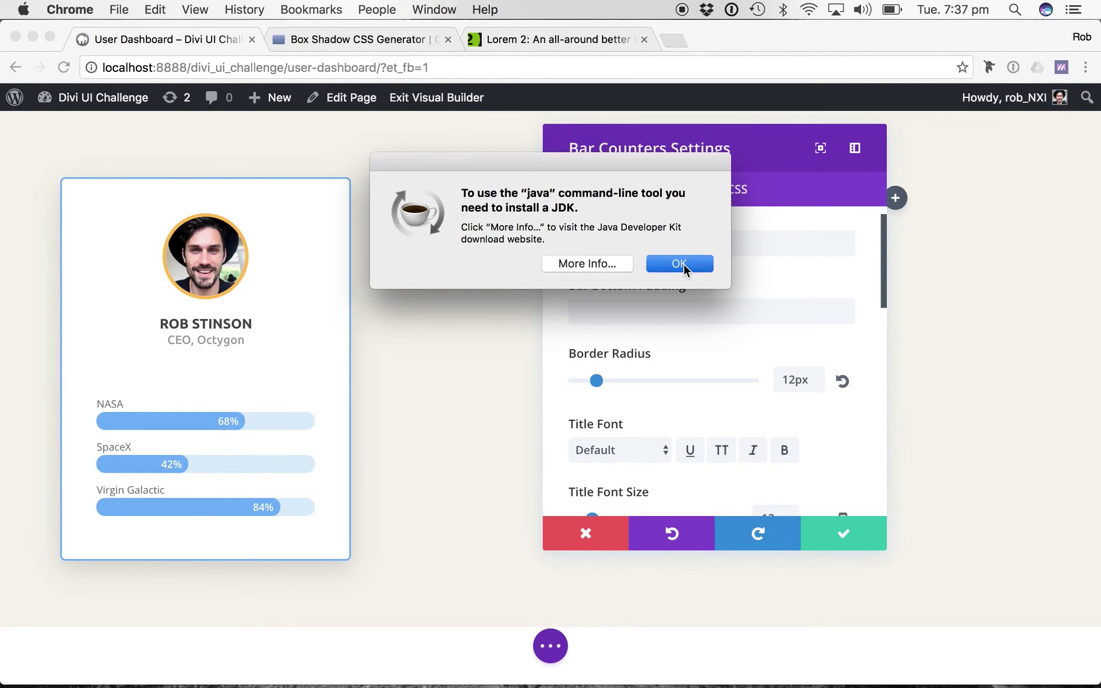
Dismiss the Java alert with OK and bring up the bar title font list.
click(679, 264)
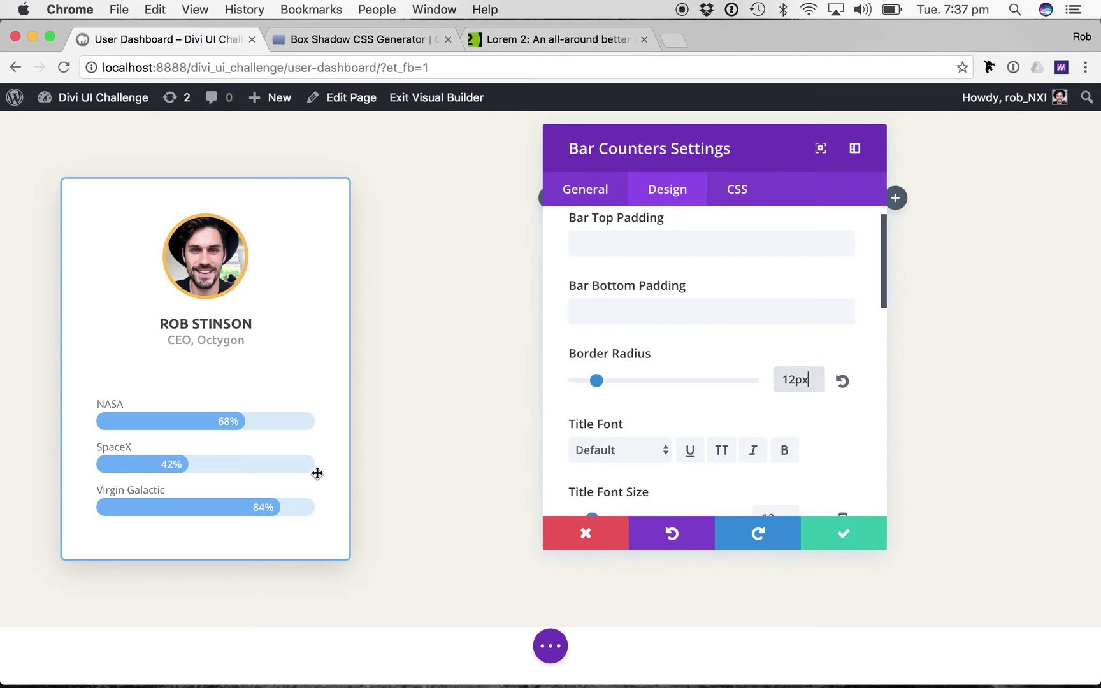
scroll(622, 520, down, 3)
click(610, 391)
Set the bar titles to Ubuntu with a #999 grey text colour.
scroll(611, 390, down, 10)
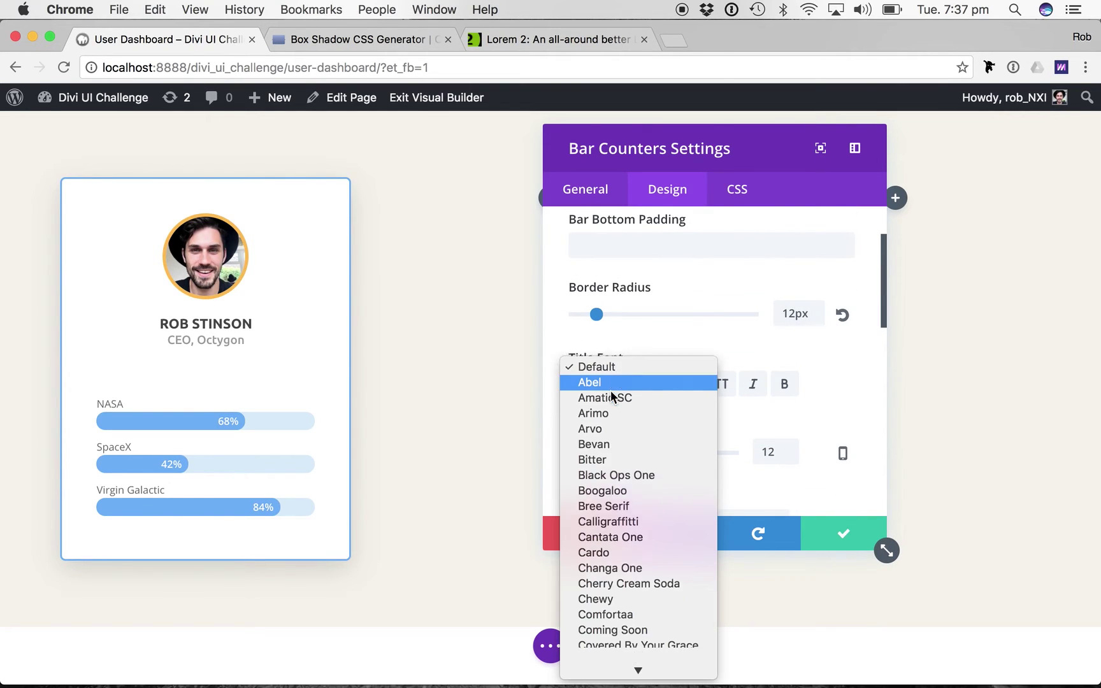
click(604, 606)
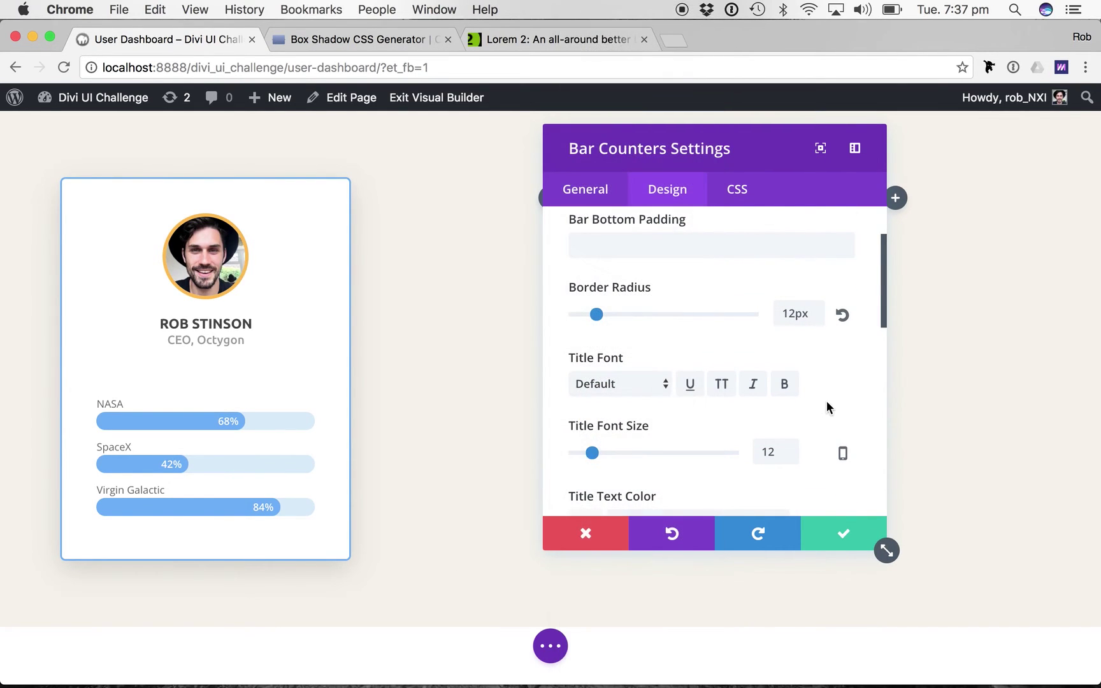
scroll(790, 446, down, 2)
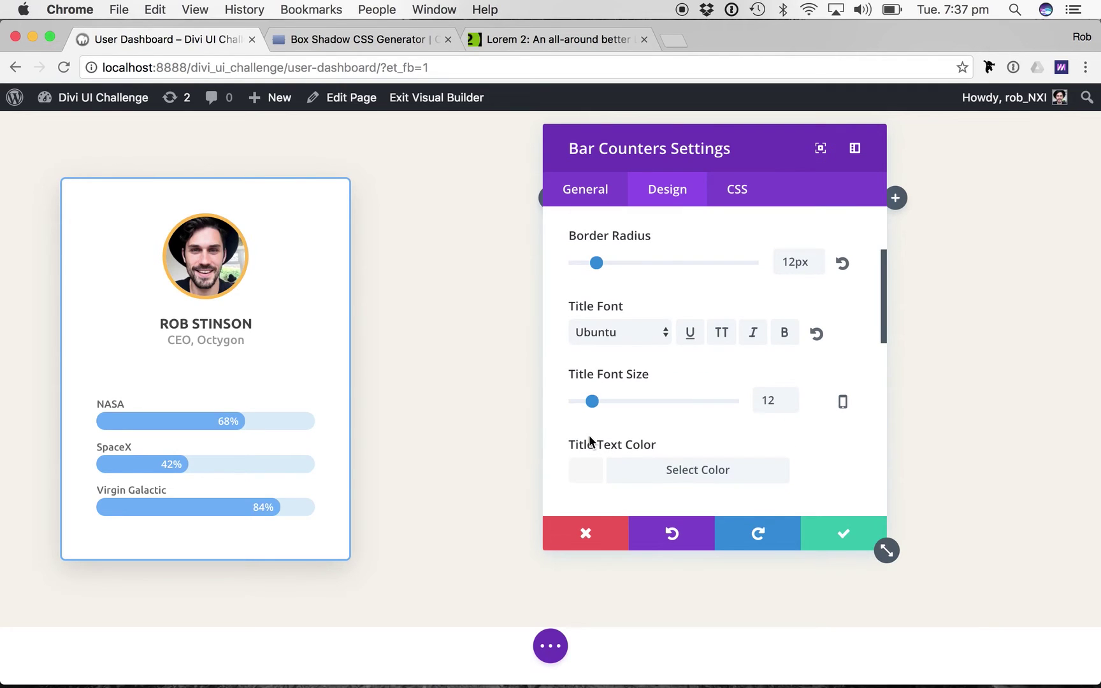
scroll(679, 417, down, 3)
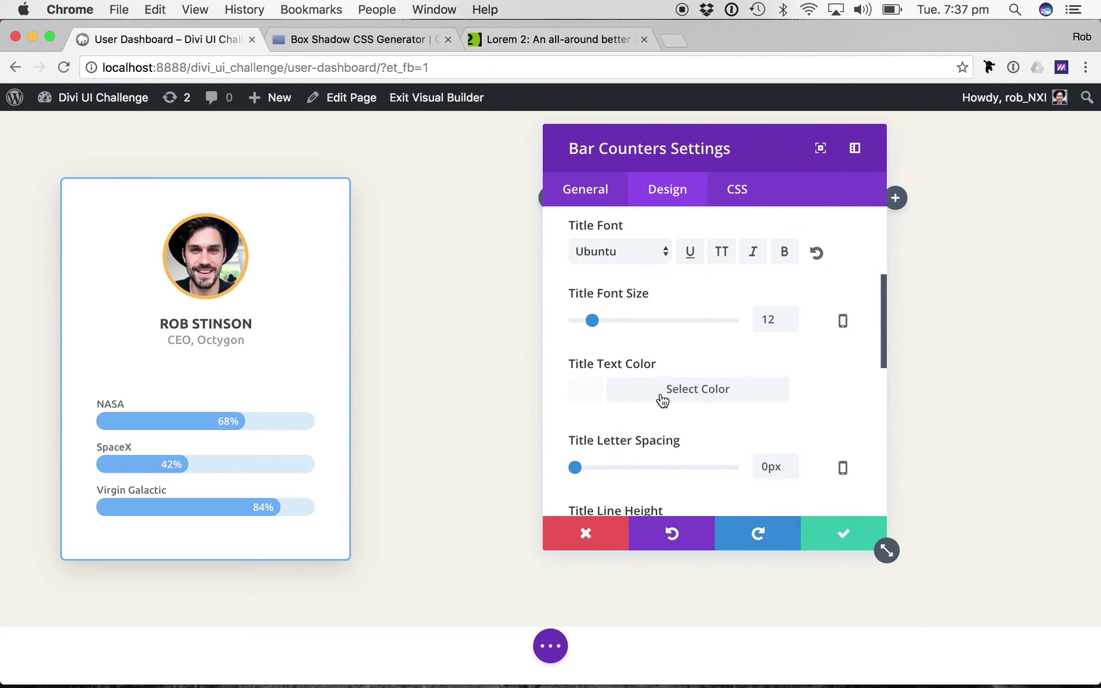
click(662, 400)
click(603, 420)
text(999)
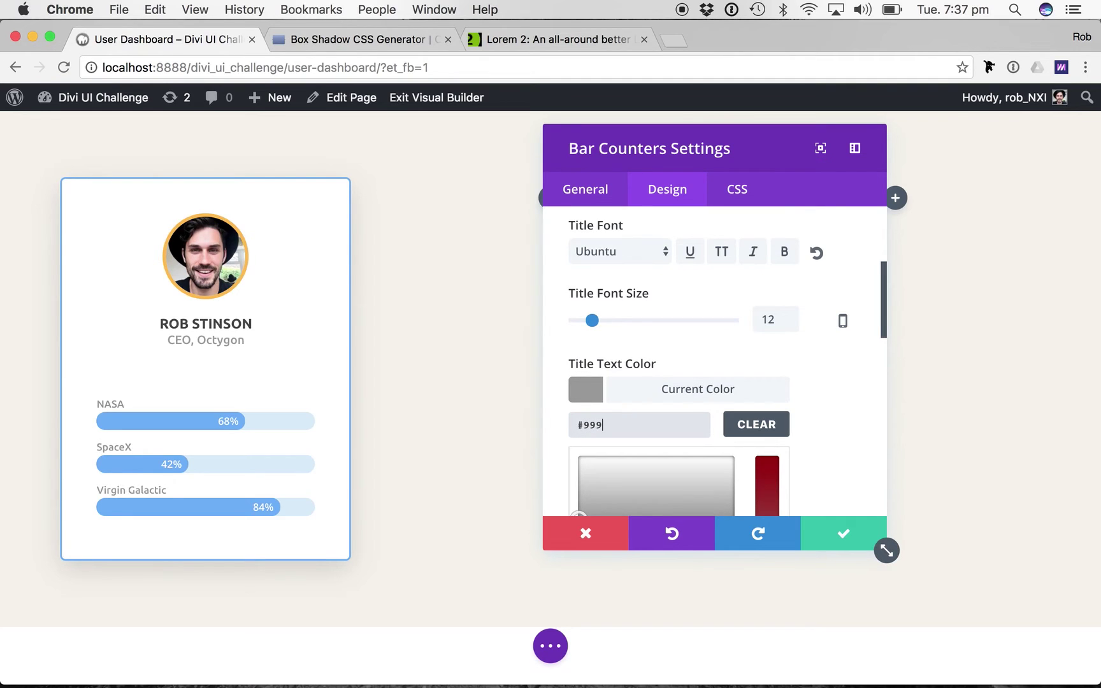
Compare the styled bars against the Dashboard Tiles reference design.
scroll(717, 402, down, 2)
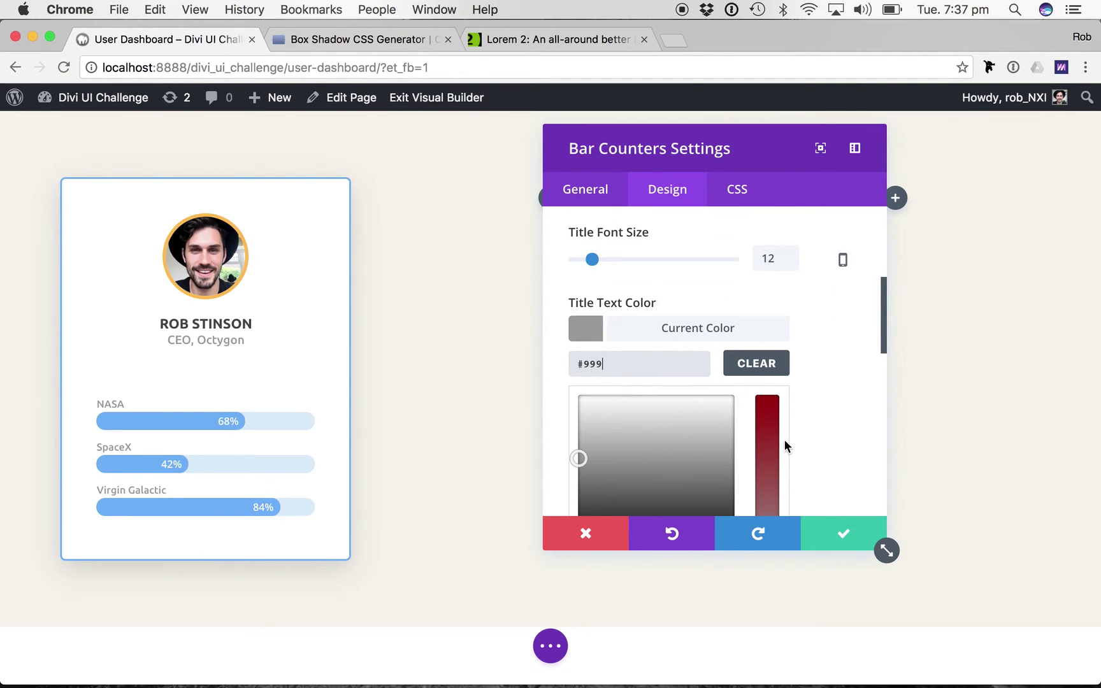
scroll(785, 441, down, 1)
scroll(869, 404, down, 3)
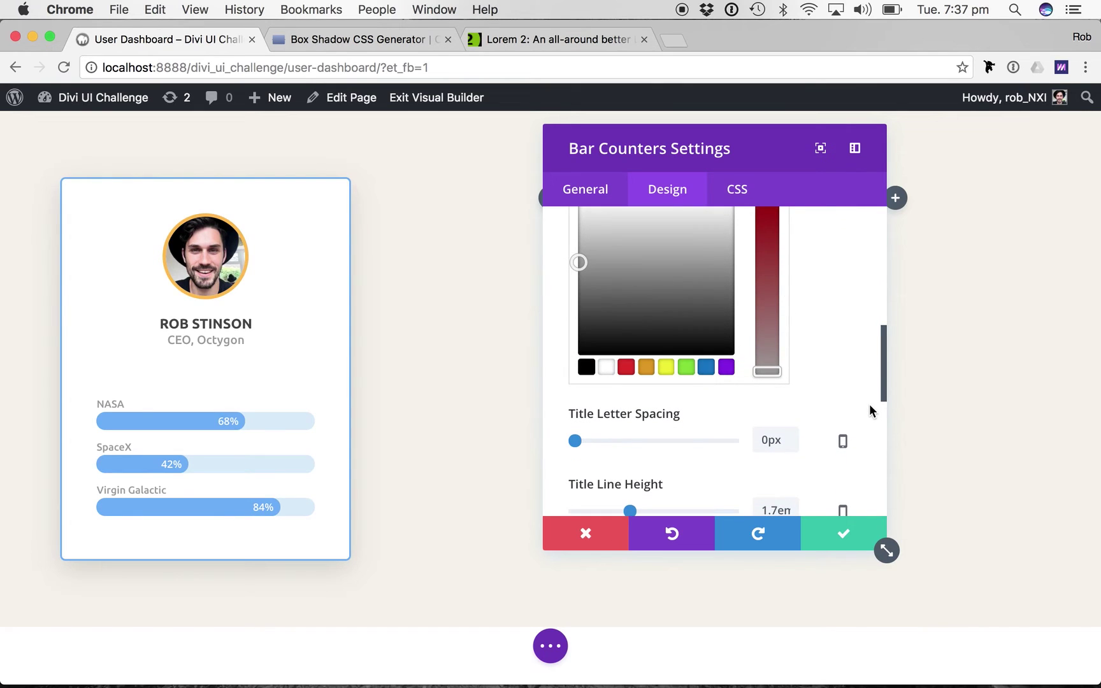
key(super+grave)
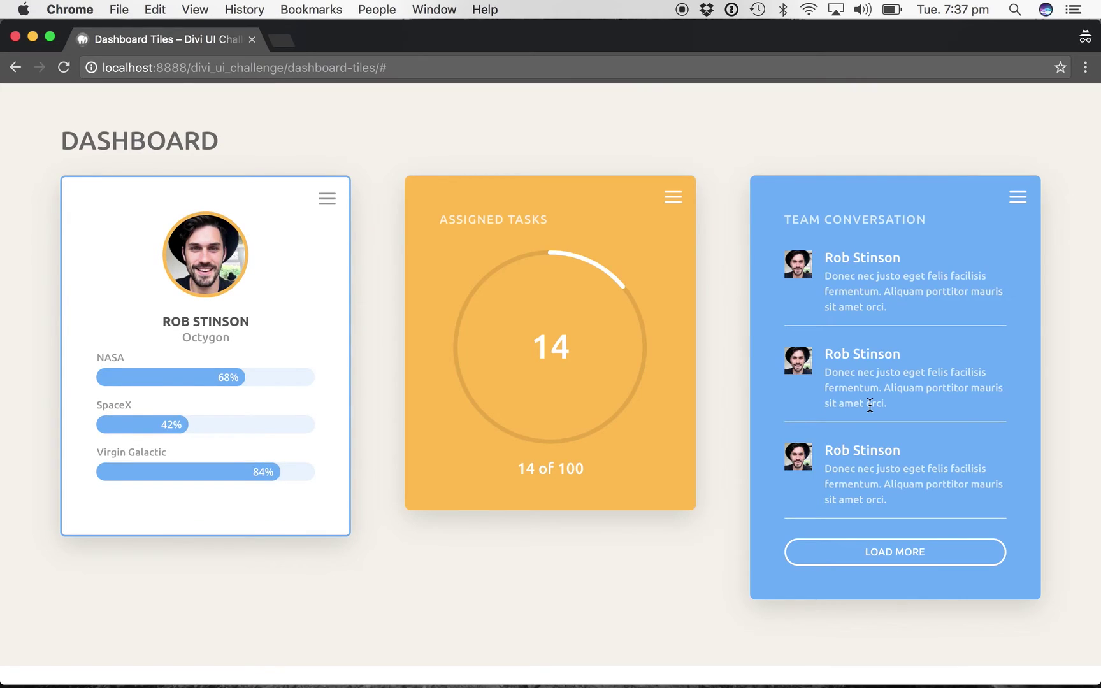
key(super+grave)
key(super+grave)
key(super+grave)
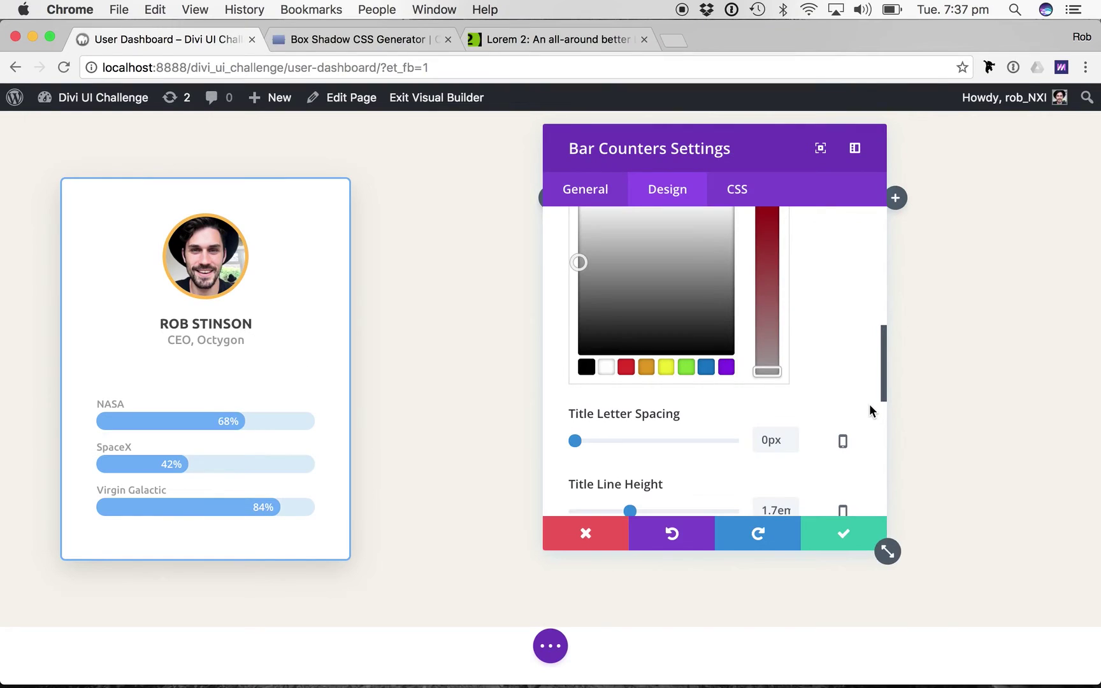
key(super+grave)
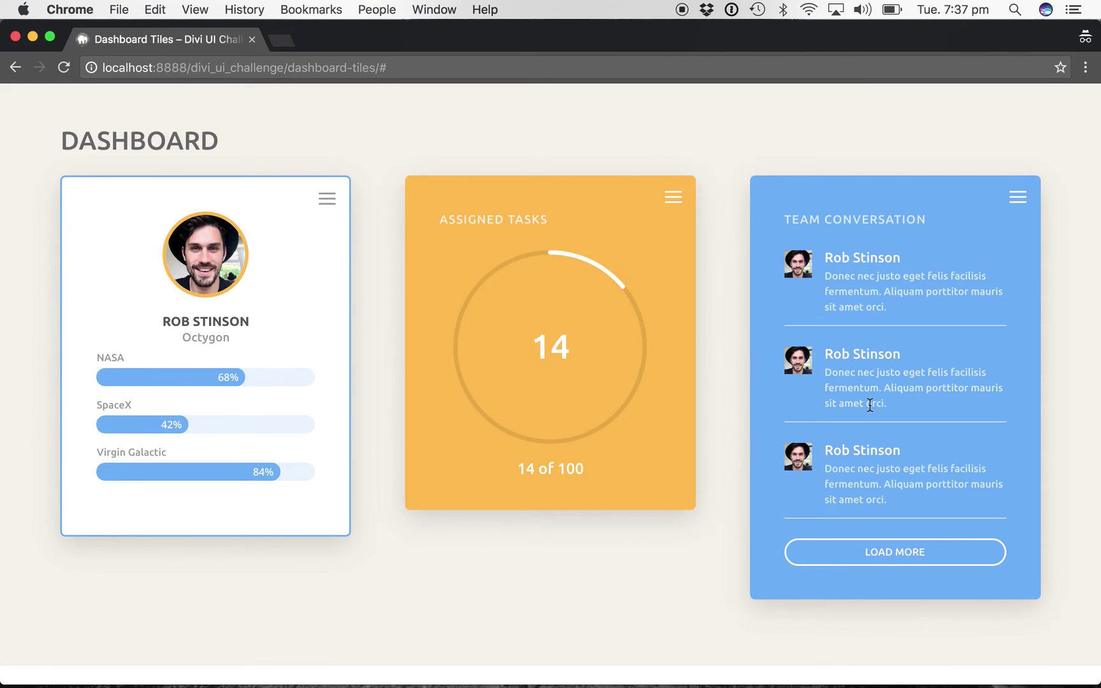
key(super+grave)
Set the percentage labels' font to Ubuntu.
scroll(814, 332, down, 2)
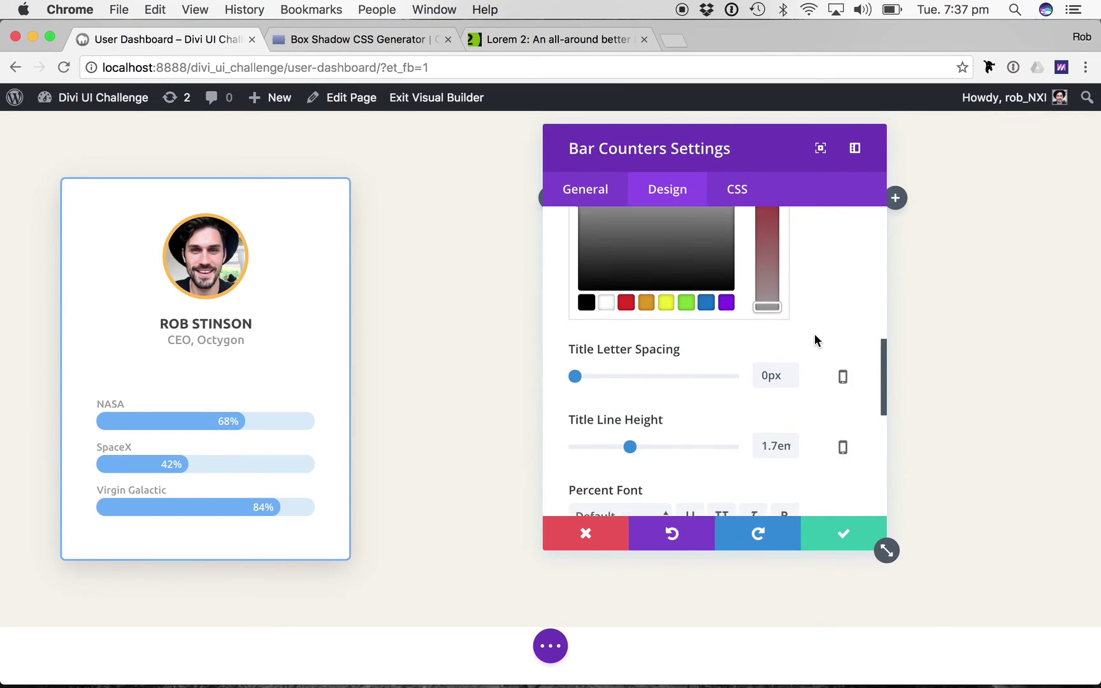
scroll(814, 340, down, 2)
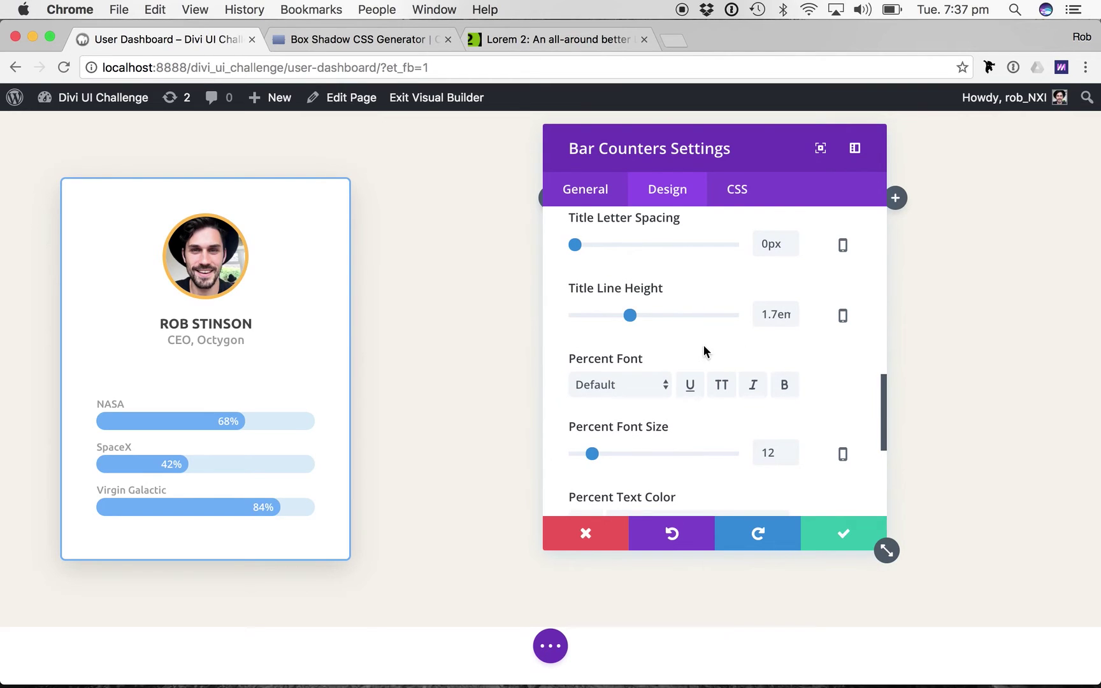
click(620, 384)
scroll(620, 377, down, 5)
scroll(620, 539, down, 5)
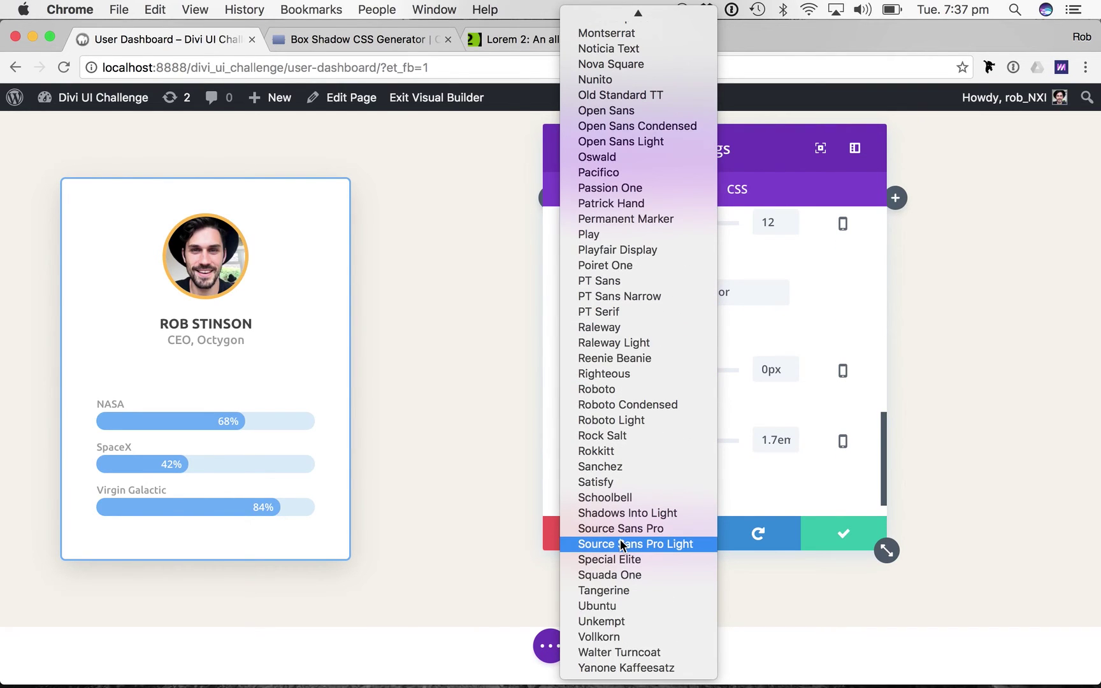
click(607, 607)
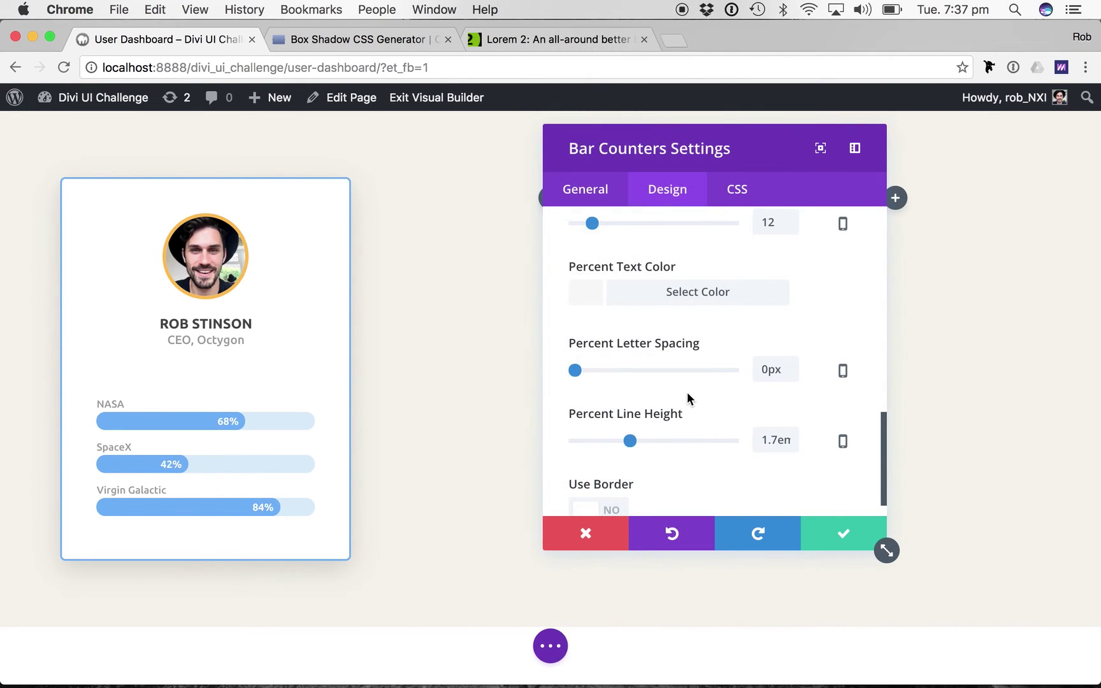
scroll(744, 362, down, 1)
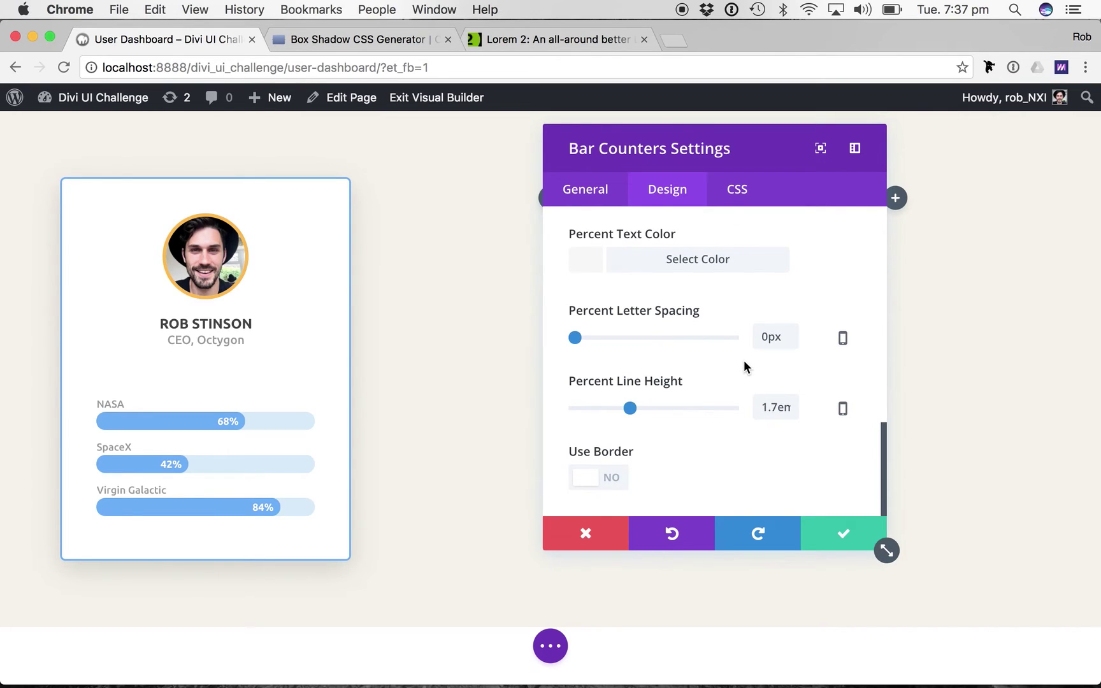
scroll(743, 361, up, 3)
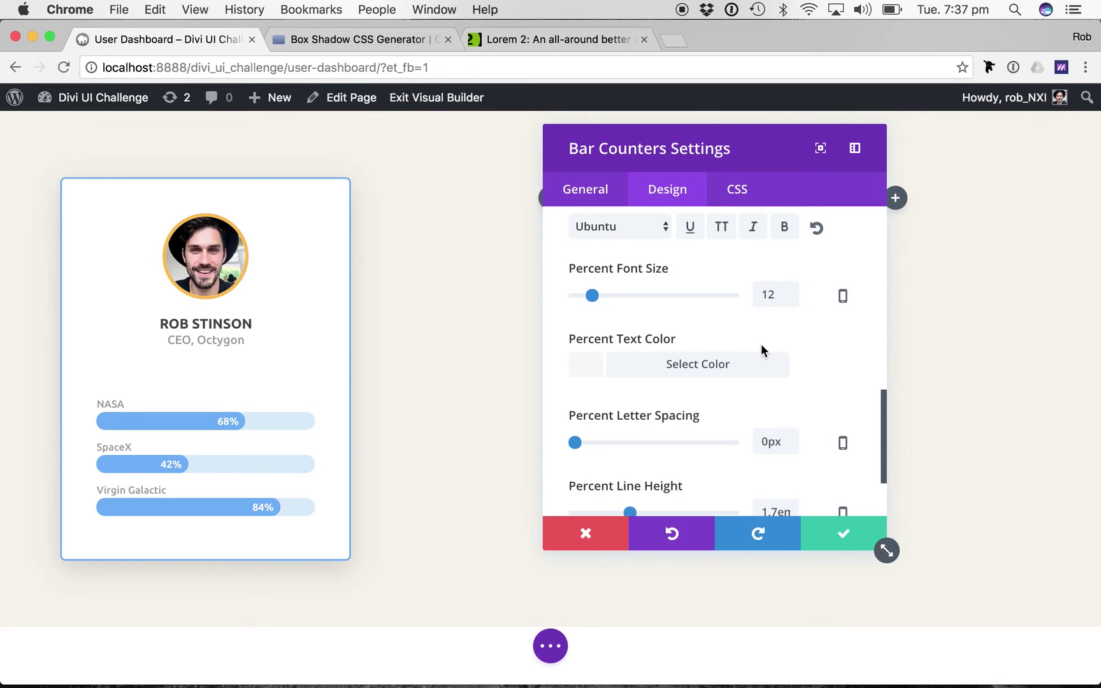
scroll(761, 347, down, 3)
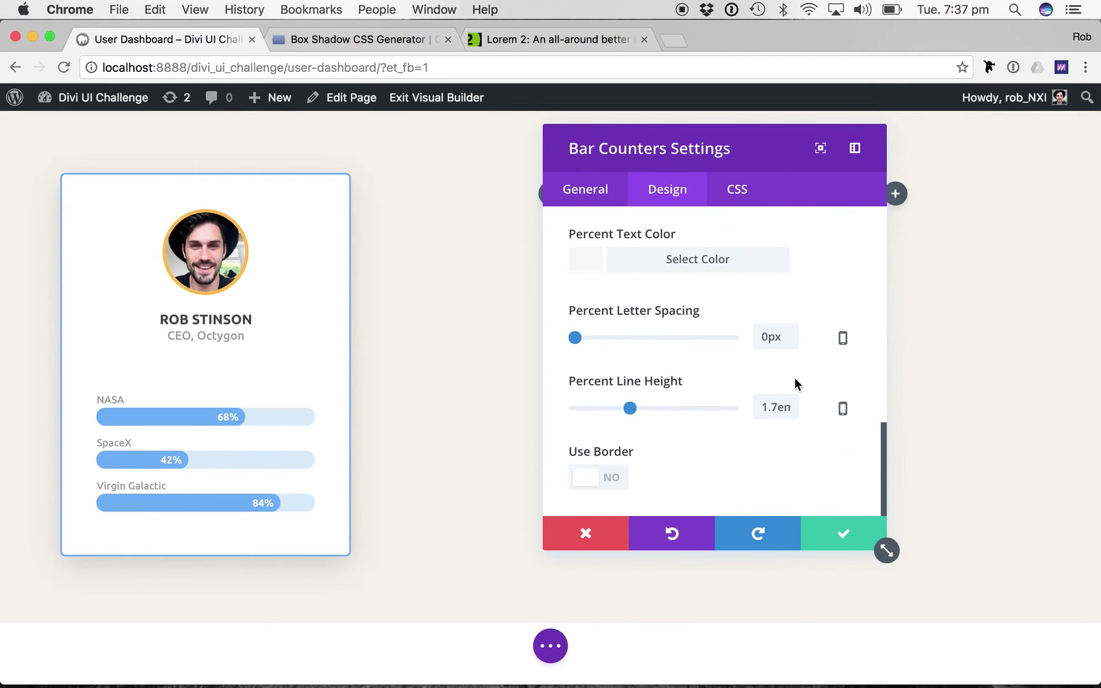
Apply the Bar Counter settings and save the page.
click(838, 528)
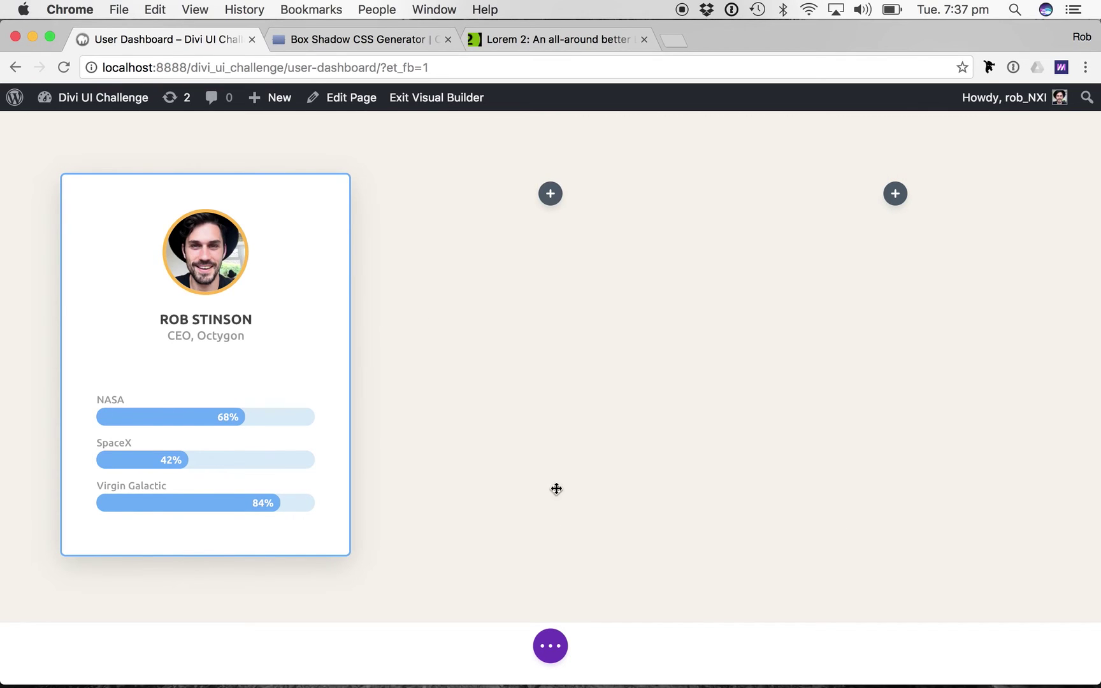
click(550, 646)
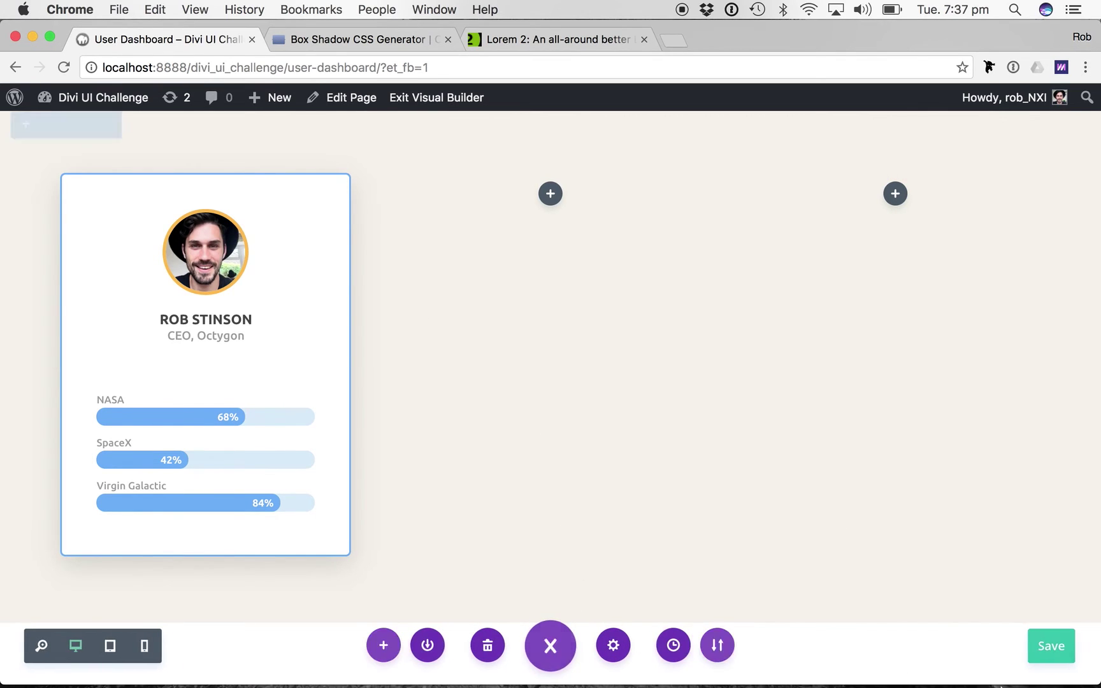
click(1041, 651)
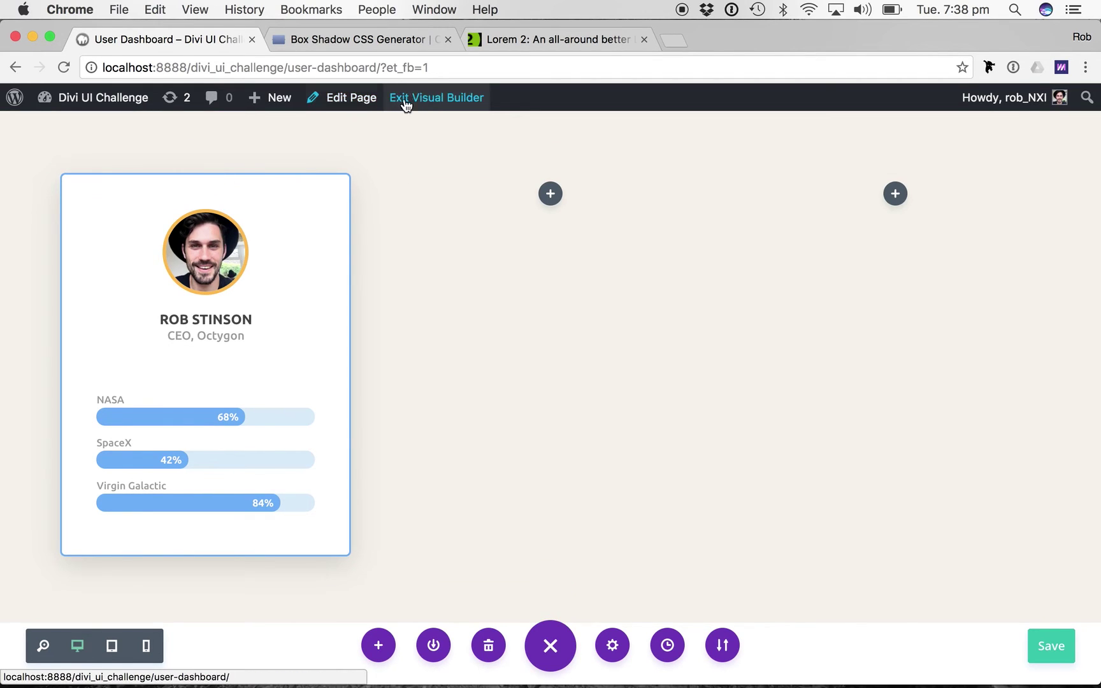
Open the live page in a new tab and compare it with the builder view.
right_click(433, 100)
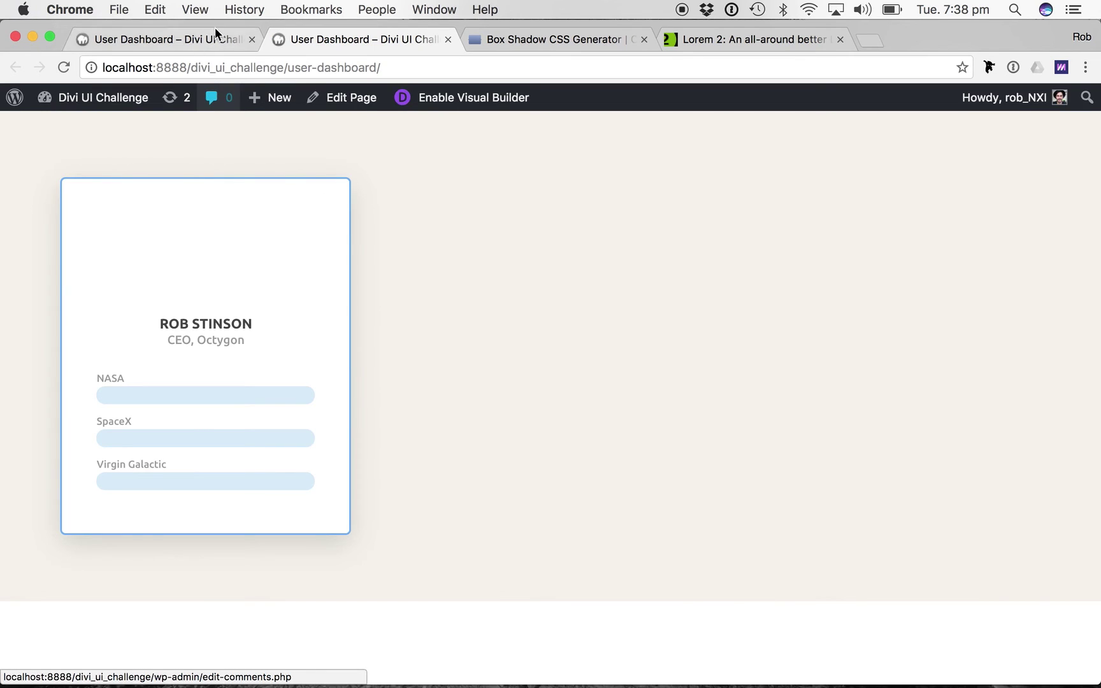
click(186, 34)
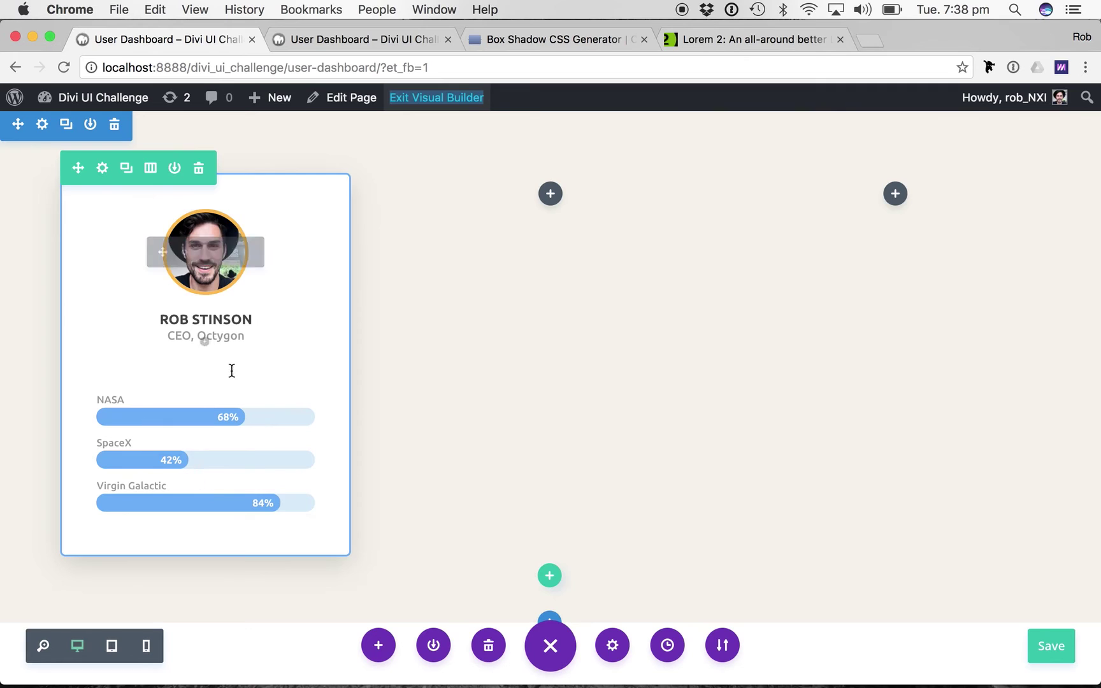
click(335, 40)
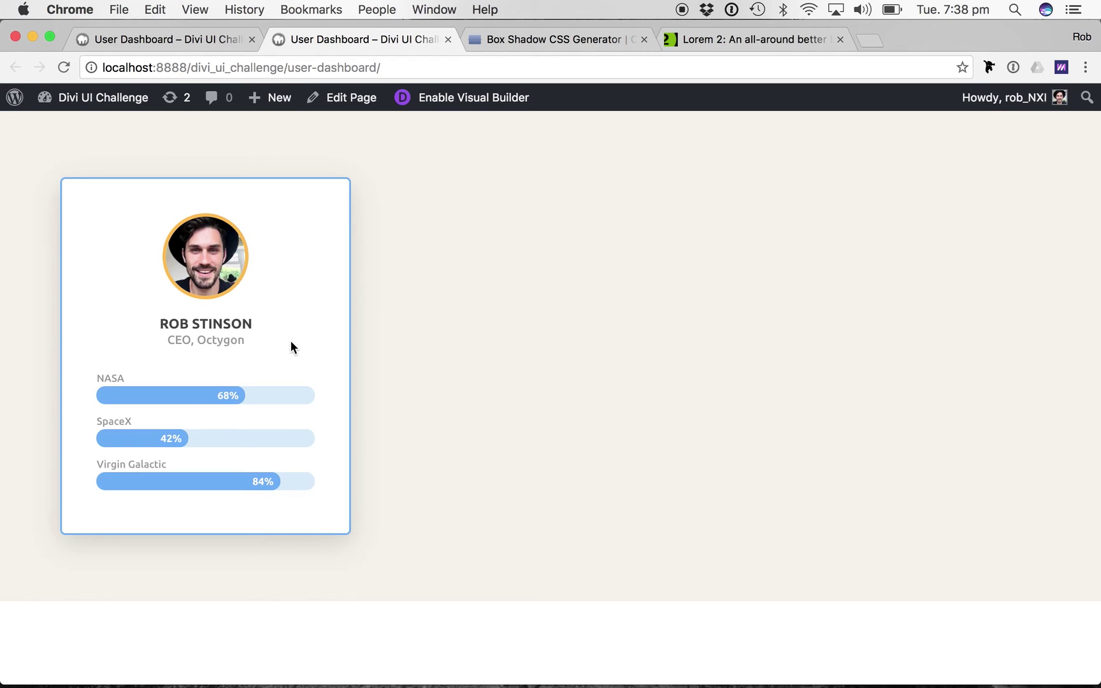
click(154, 40)
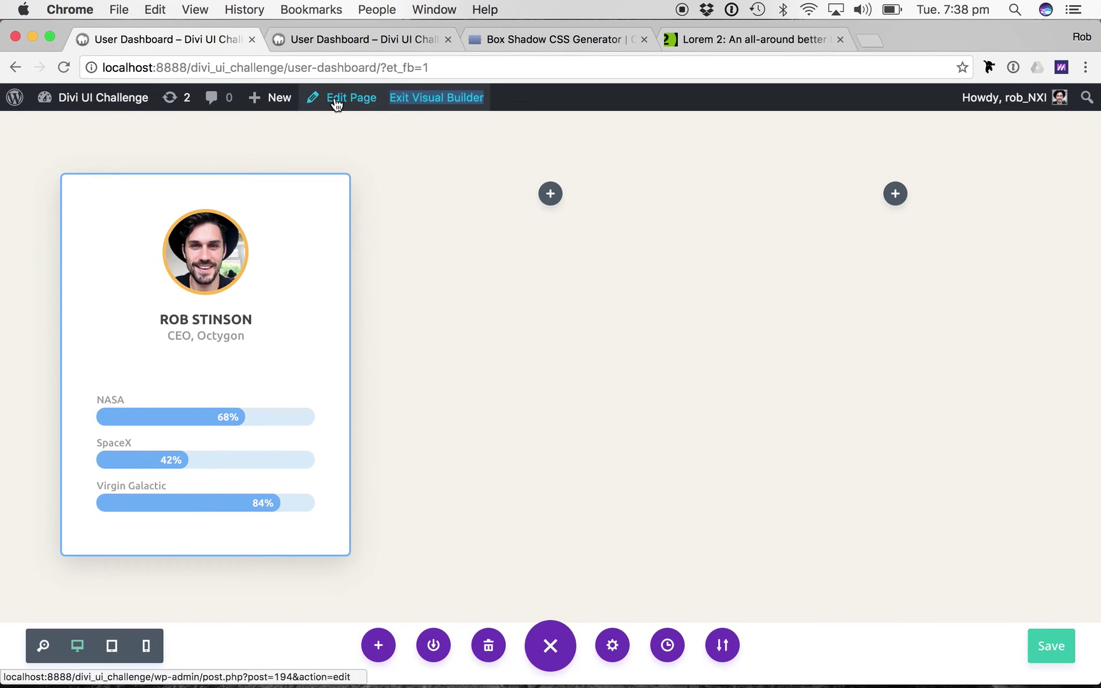
click(358, 40)
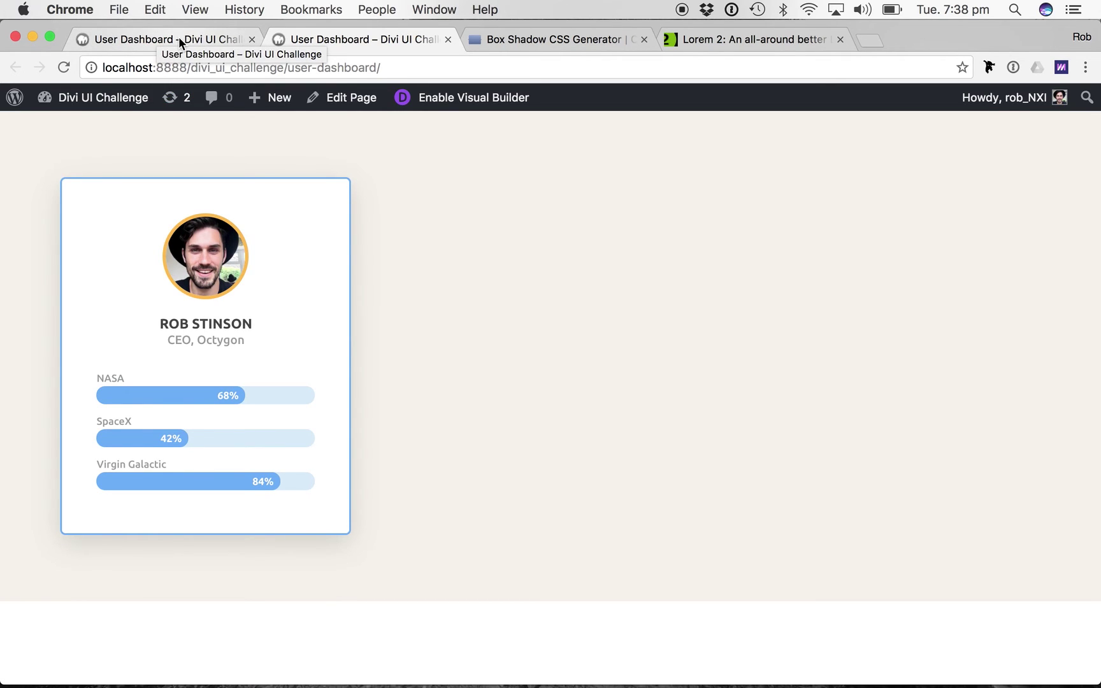
Compare the live page with the Dashboard Tiles reference, then return to the builder tab.
key(super+grave)
key(super+grave)
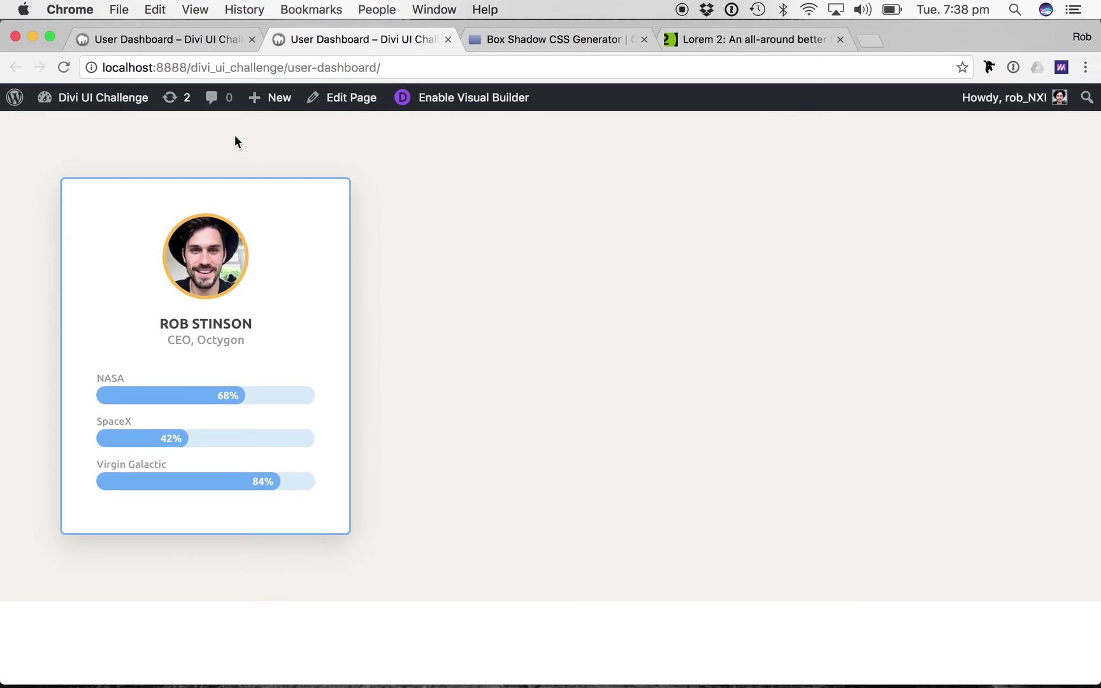
key(super+grave)
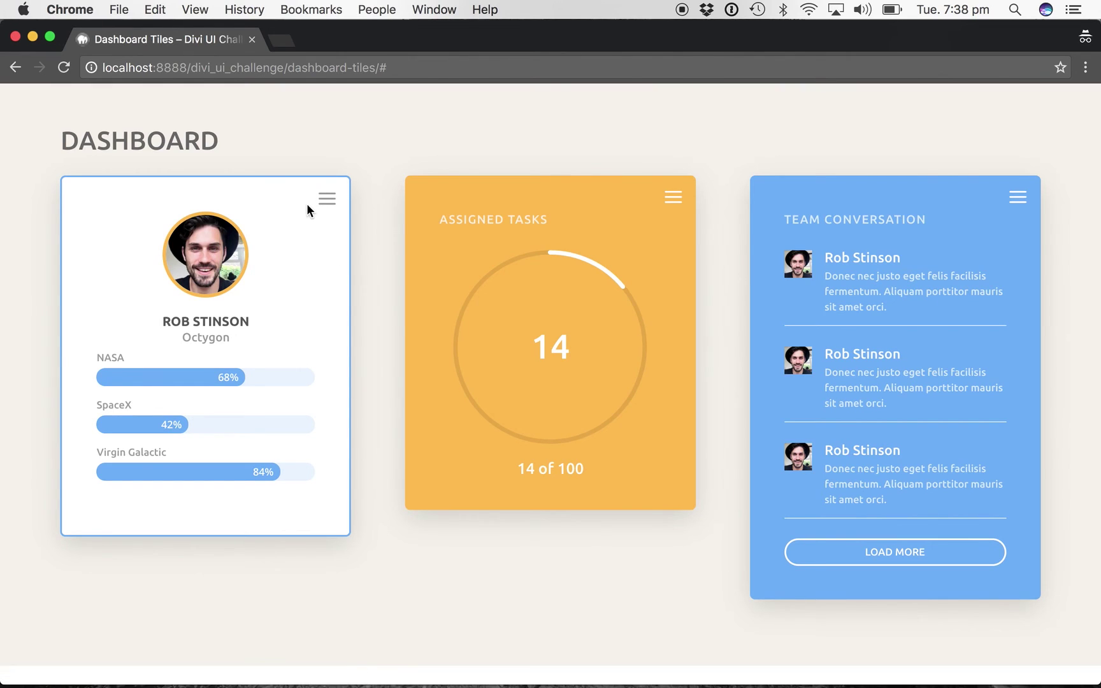
key(super+grave)
click(179, 37)
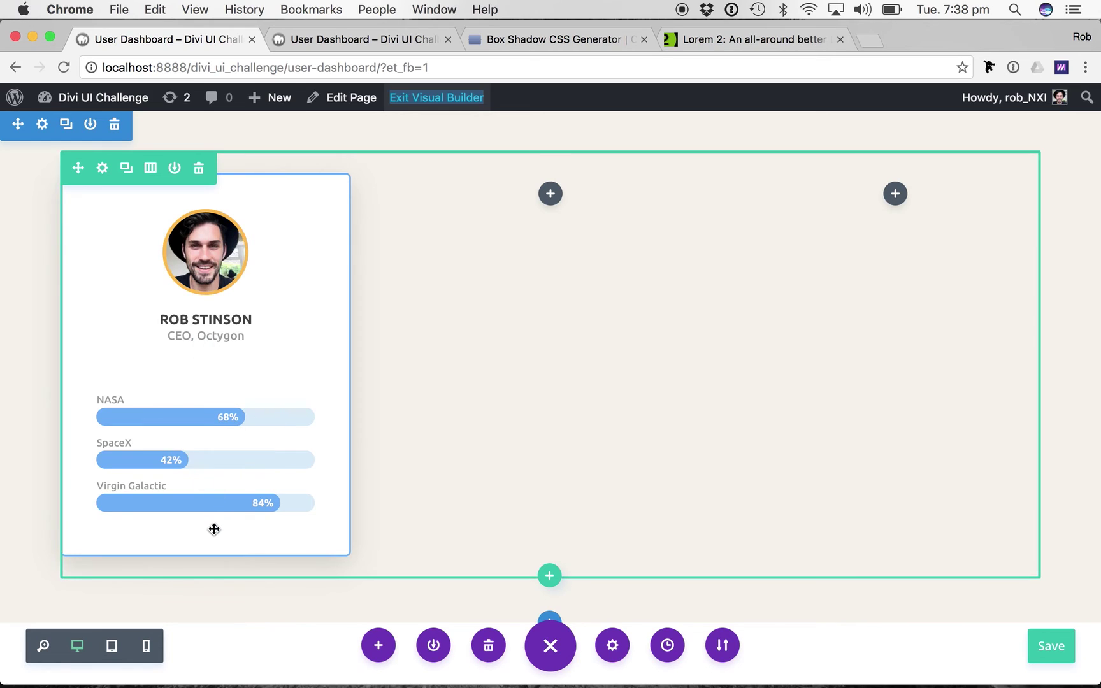
Add a Blurb module below the bar counters showing the three-line menu icon.
click(204, 481)
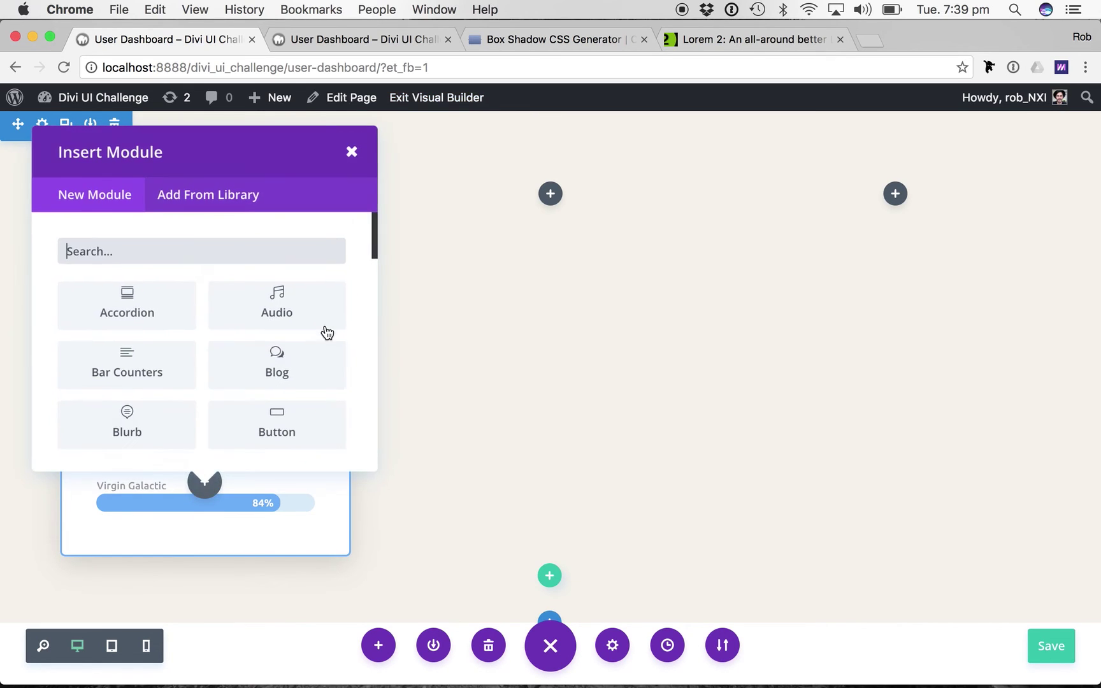
text(bl)
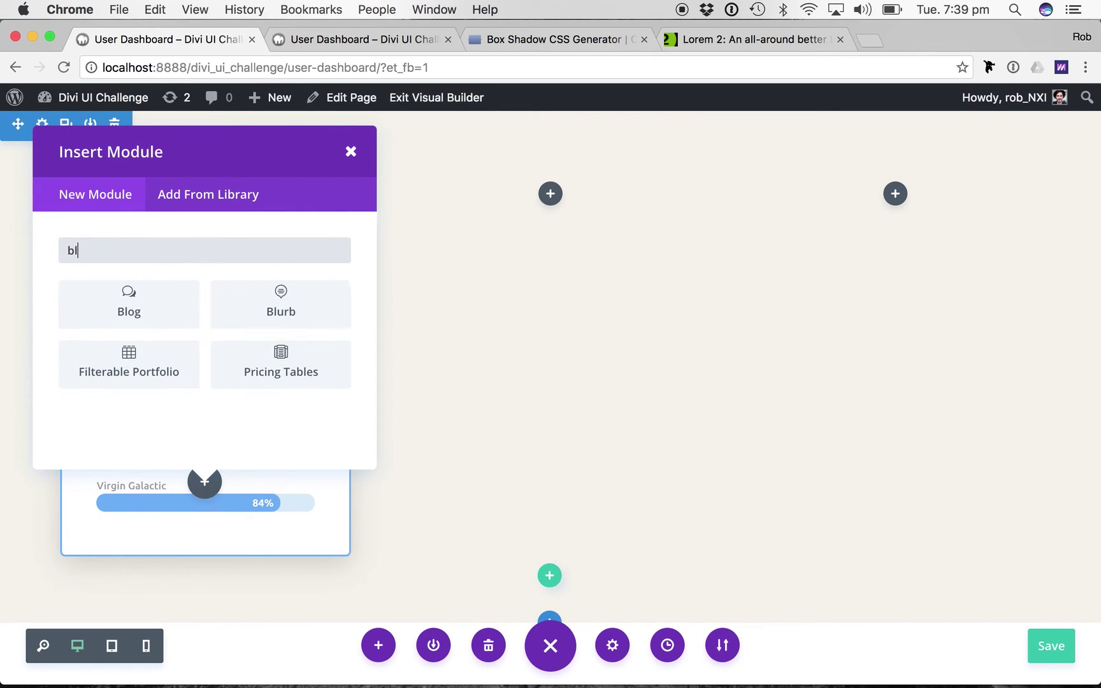
click(279, 309)
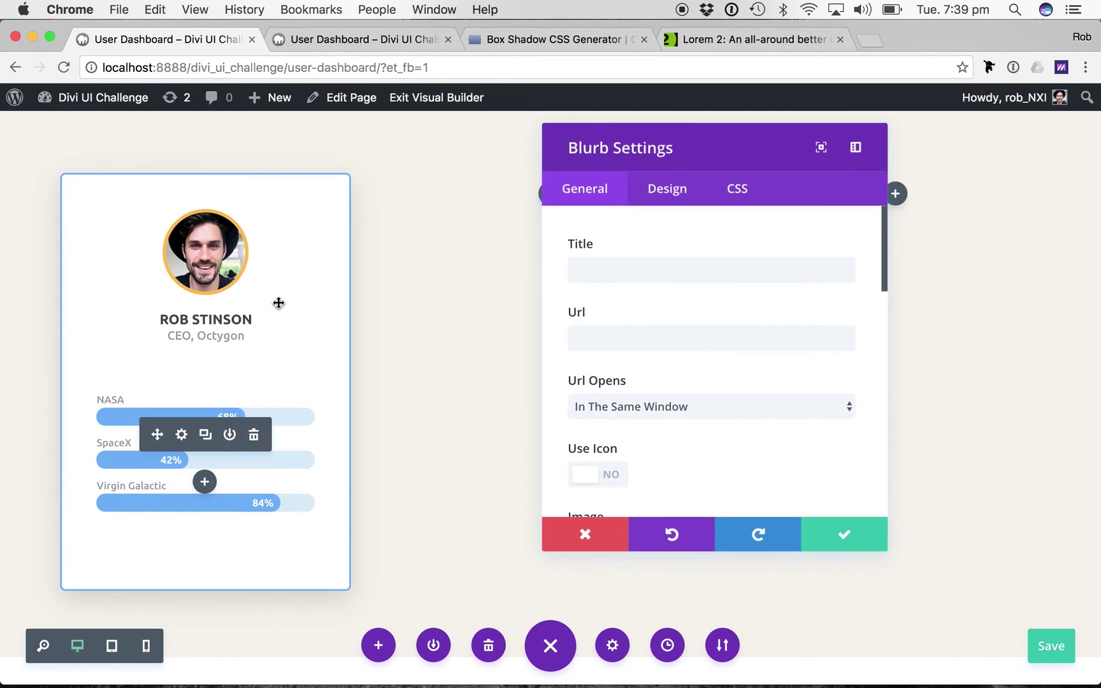
scroll(682, 440, down, 2)
click(624, 358)
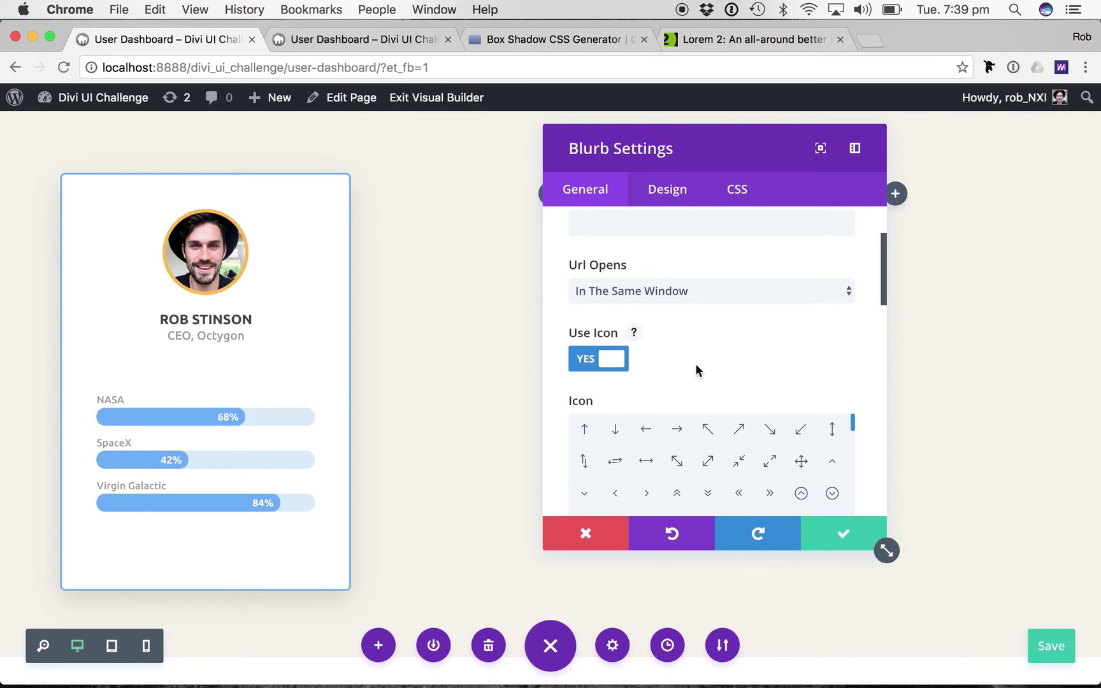
scroll(870, 433, down, 3)
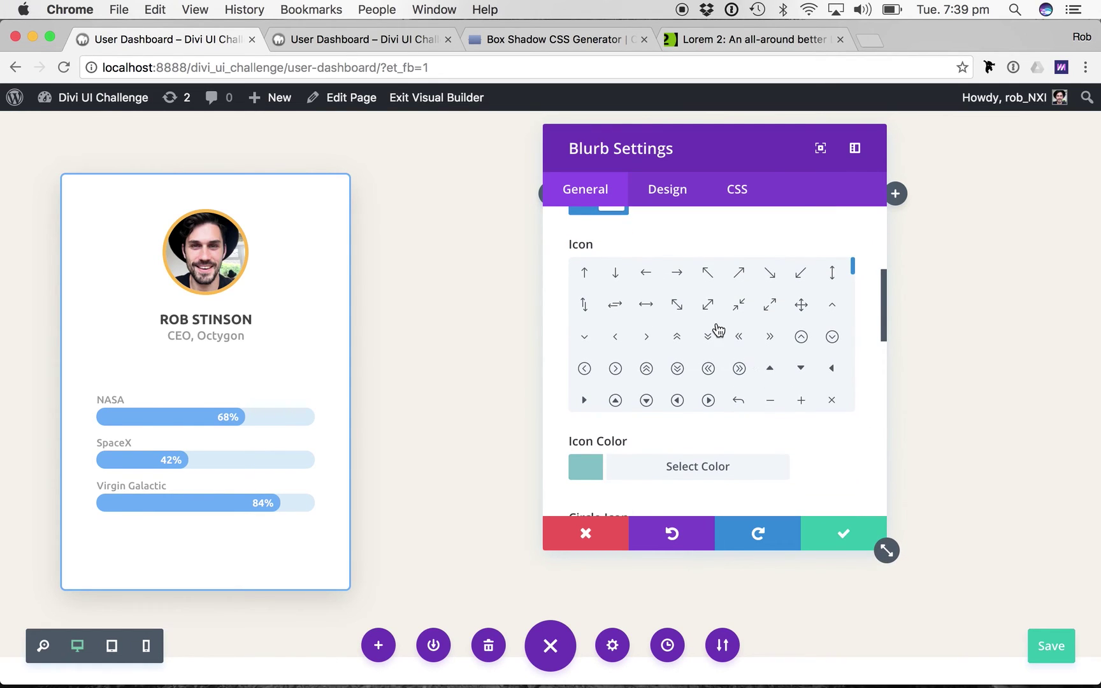
scroll(715, 327, down, 2)
scroll(718, 329, down, 2)
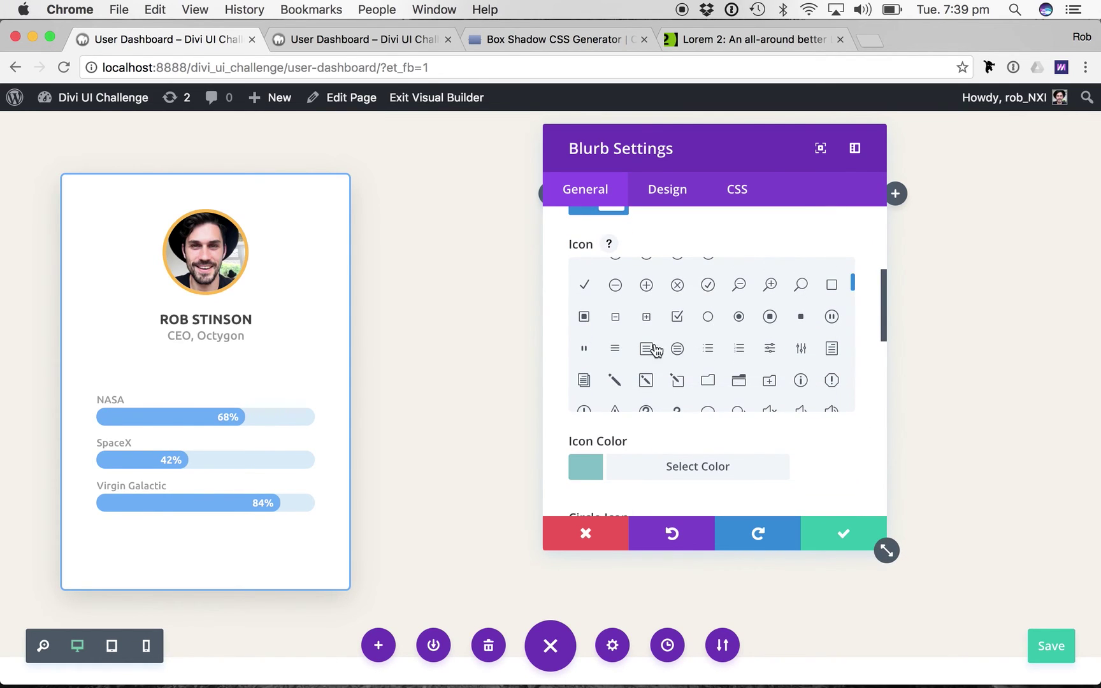
click(616, 352)
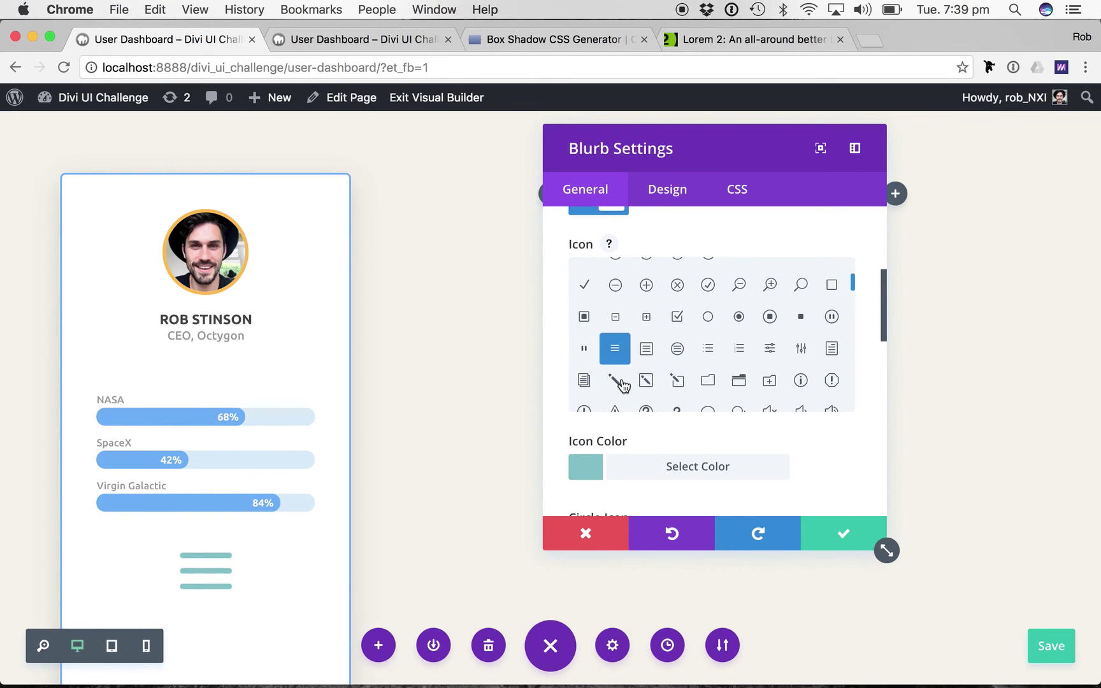
Set the blurb's icon colour to #999.
scroll(549, 427, down, 2)
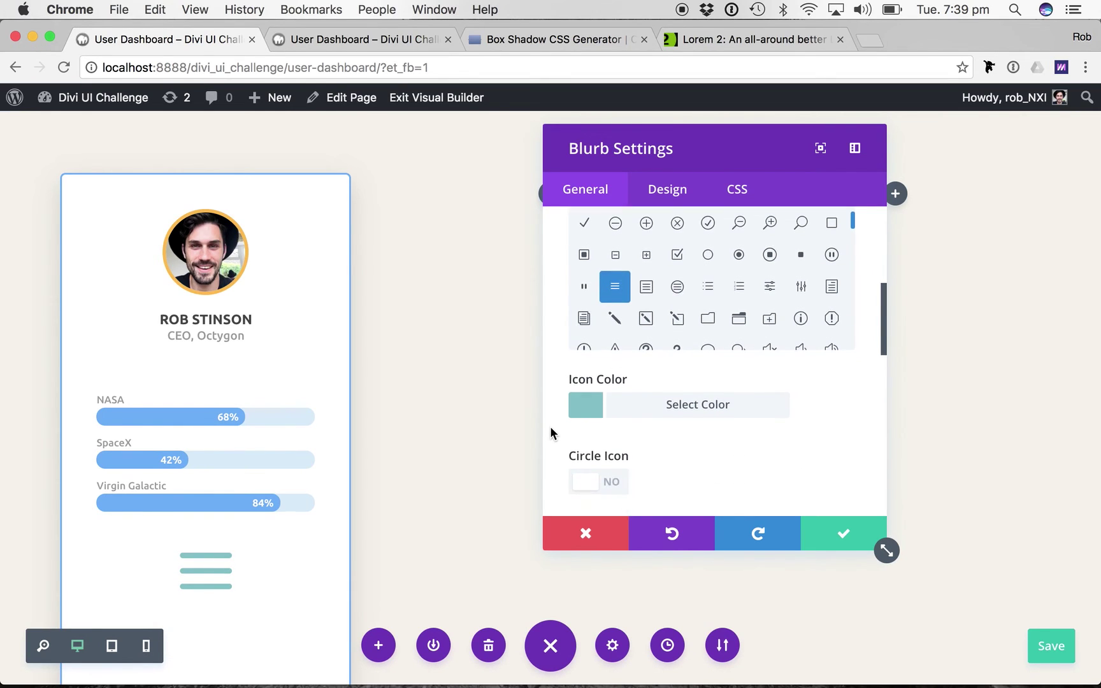
click(640, 411)
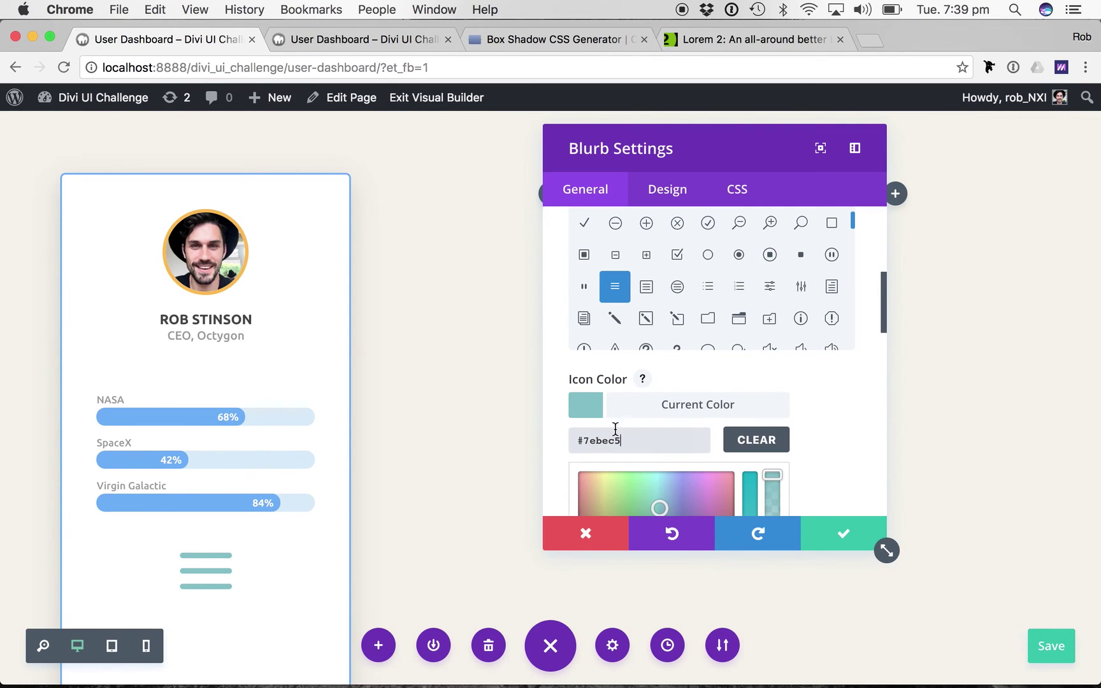
double_click(605, 440)
text(999)
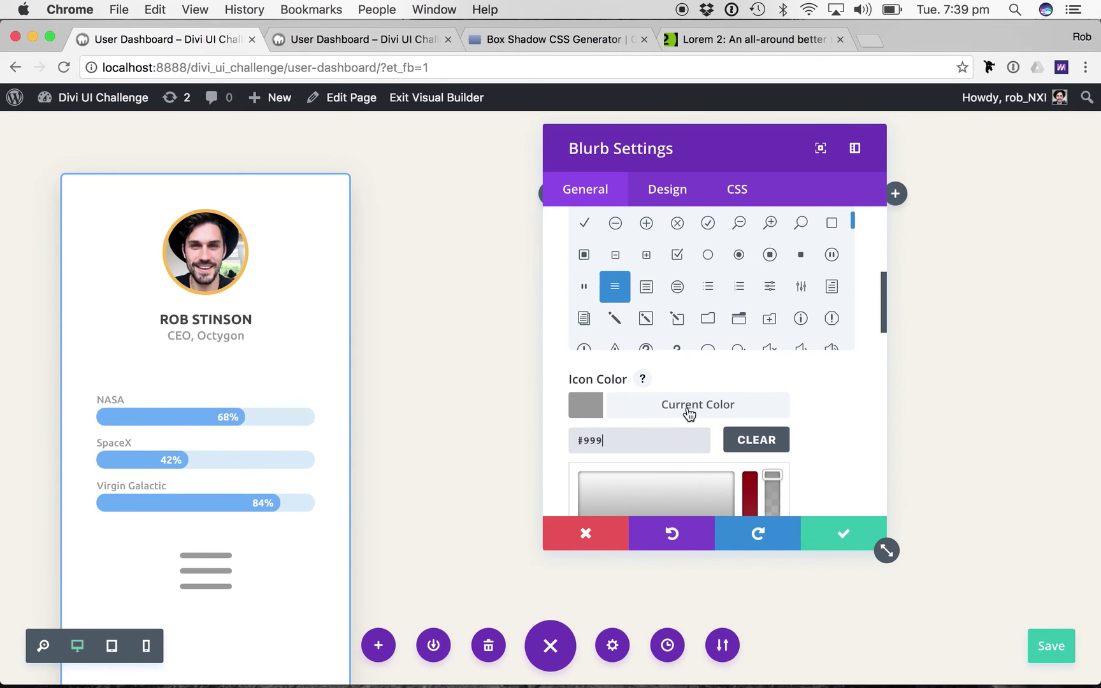
Set Image/Icon Animation to No Animation.
scroll(663, 411, down, 2)
scroll(700, 408, down, 3)
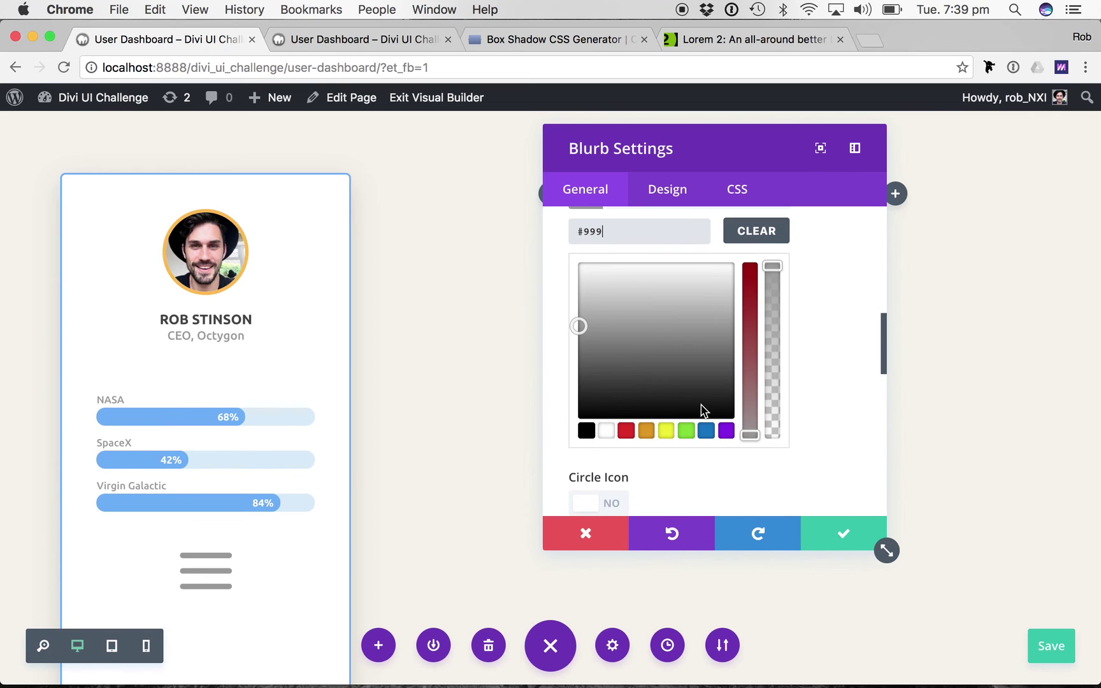
scroll(779, 434, down, 4)
scroll(782, 437, down, 2)
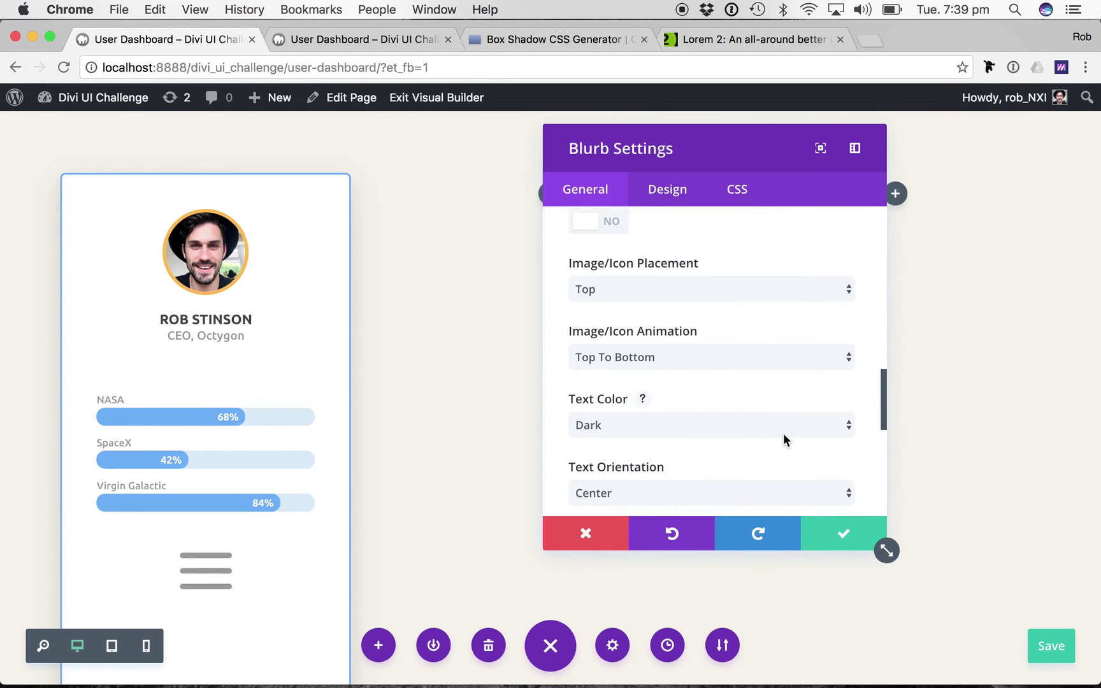
scroll(782, 437, up, 10)
scroll(800, 446, down, 10)
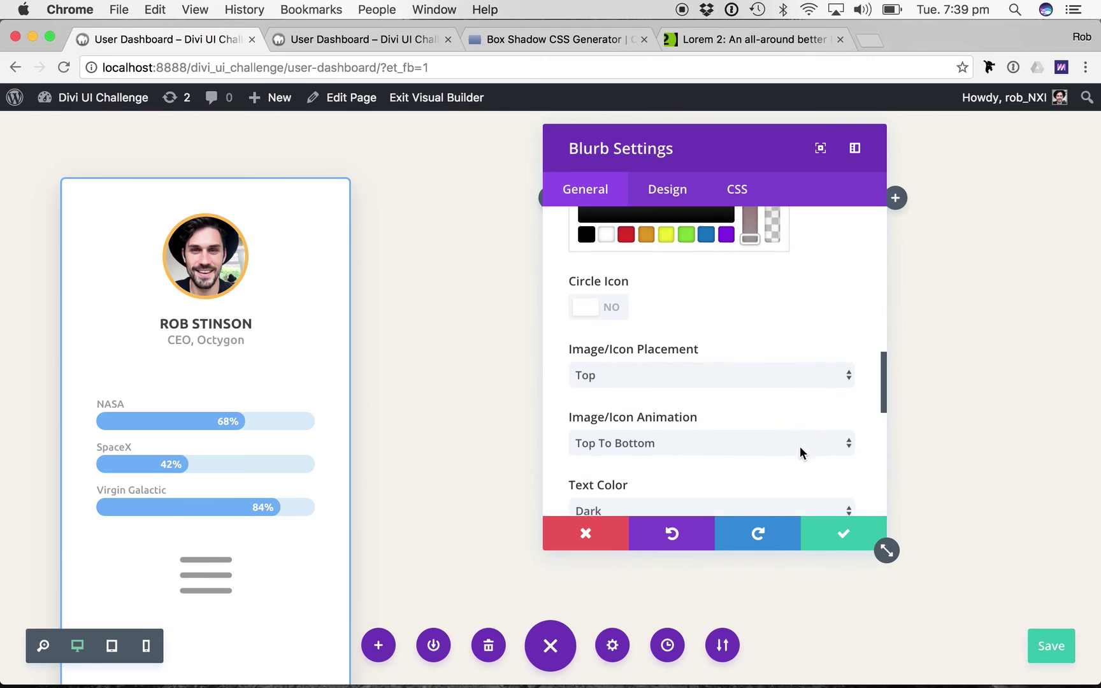
click(705, 418)
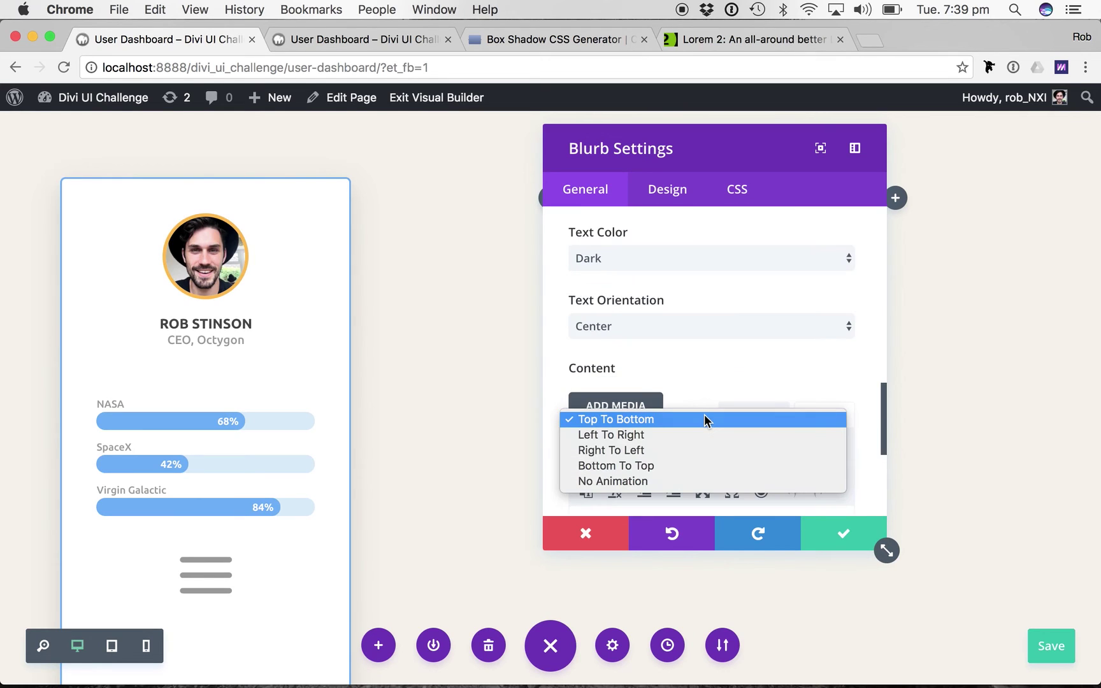
click(663, 481)
scroll(707, 293, up, 5)
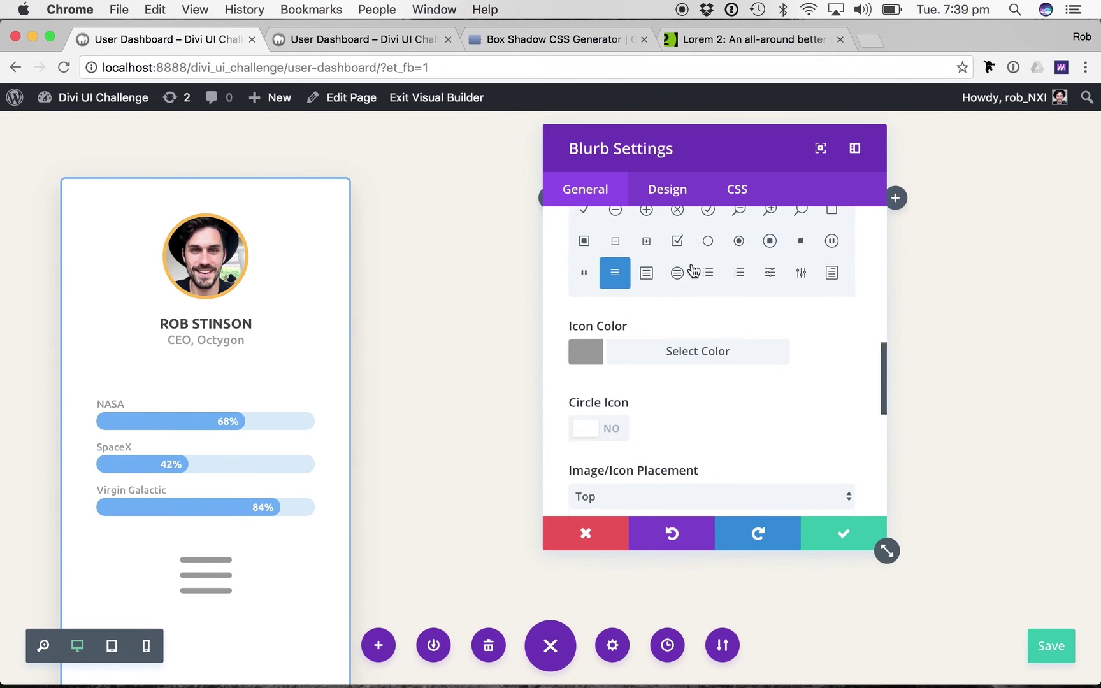
click(676, 197)
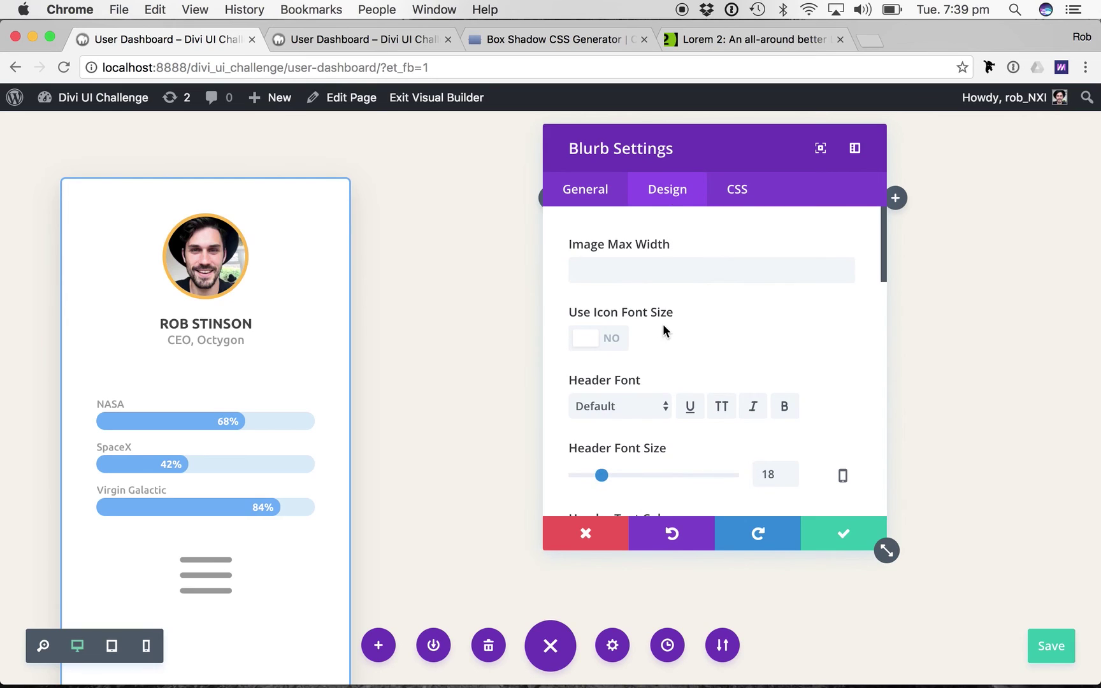
Turn on Use Icon Font Size and set the menu icon size to 36px.
click(605, 344)
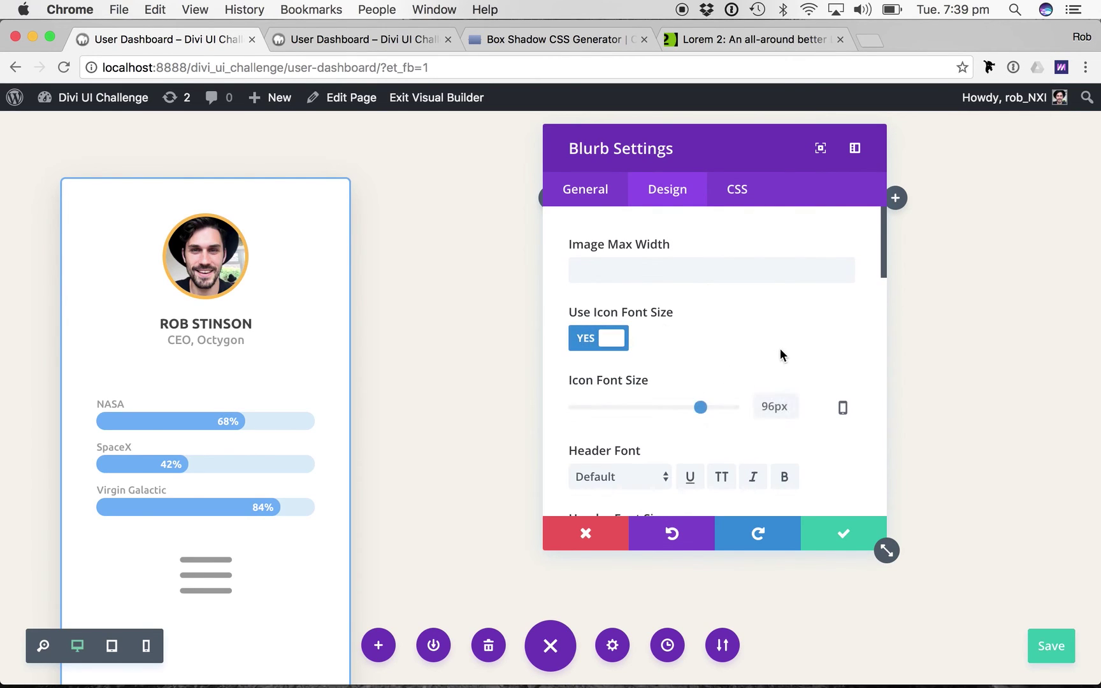
click(767, 407)
key(BackSpace)
text(4)
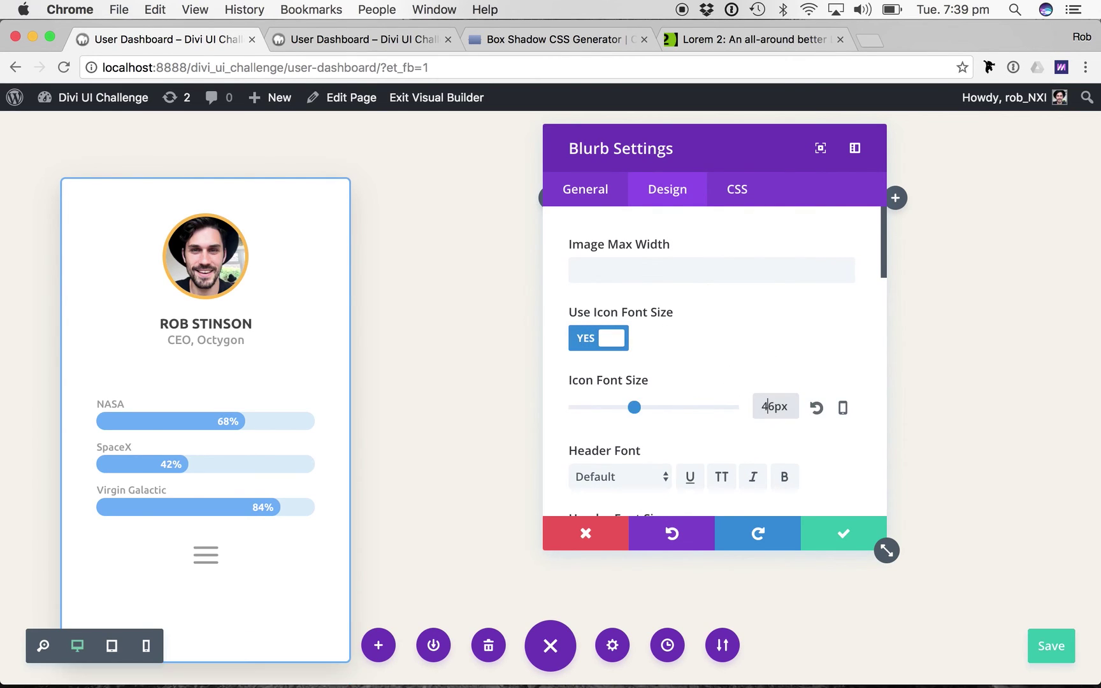
key(BackSpace)
text(3)
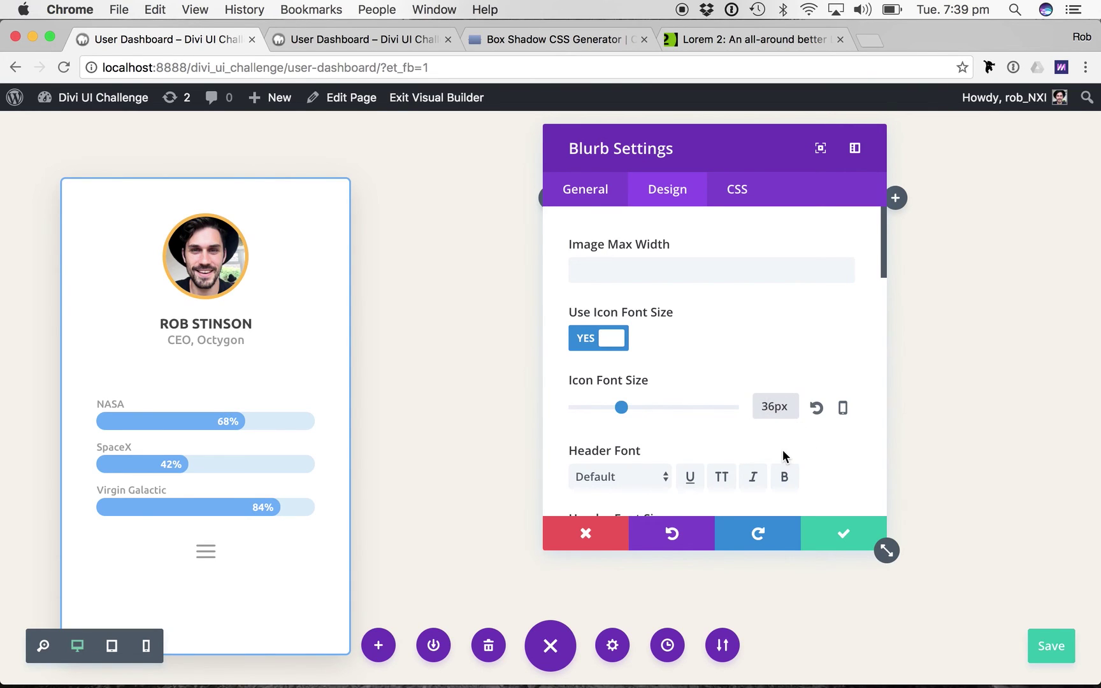
scroll(840, 417, down, 5)
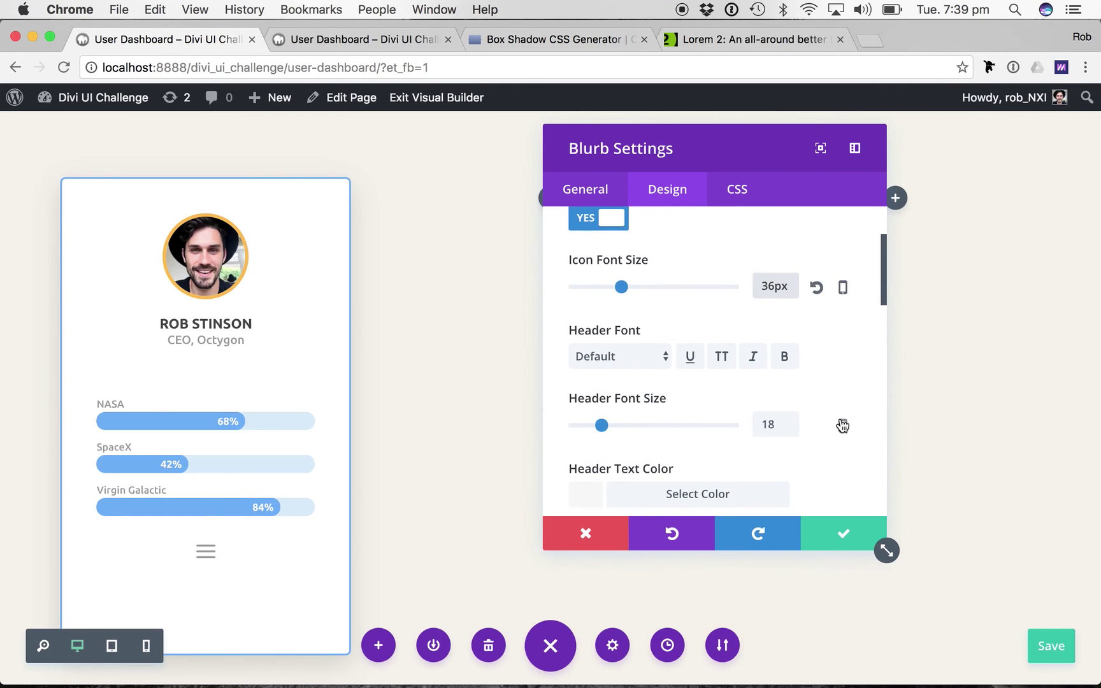
scroll(842, 426, down, 3)
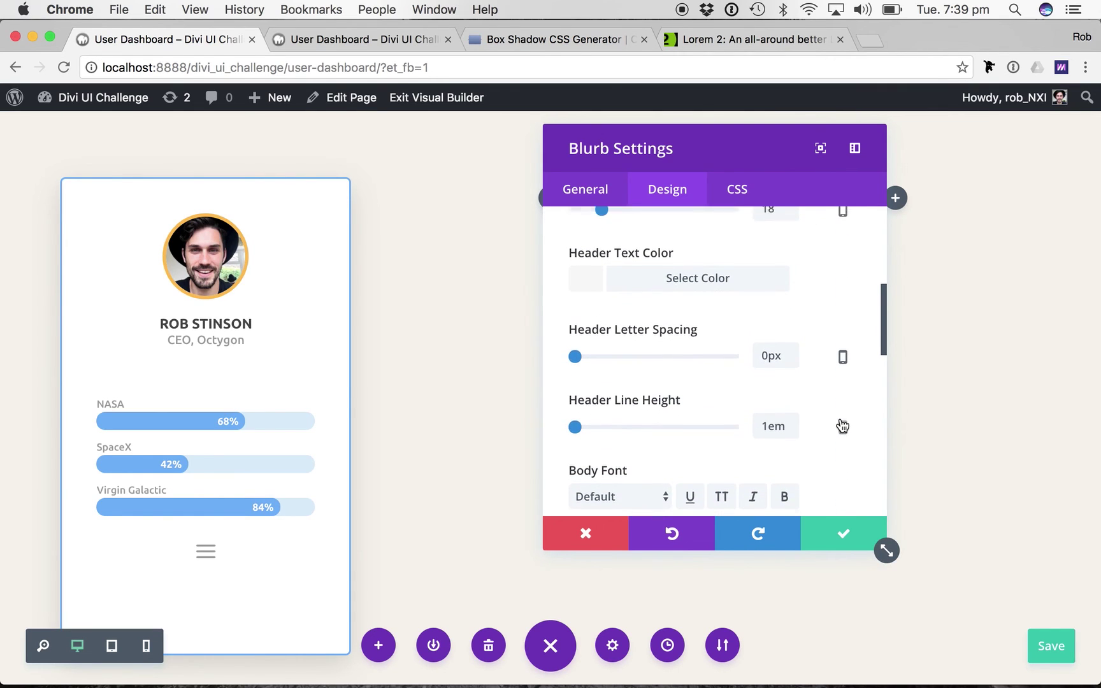
scroll(841, 424, down, 4)
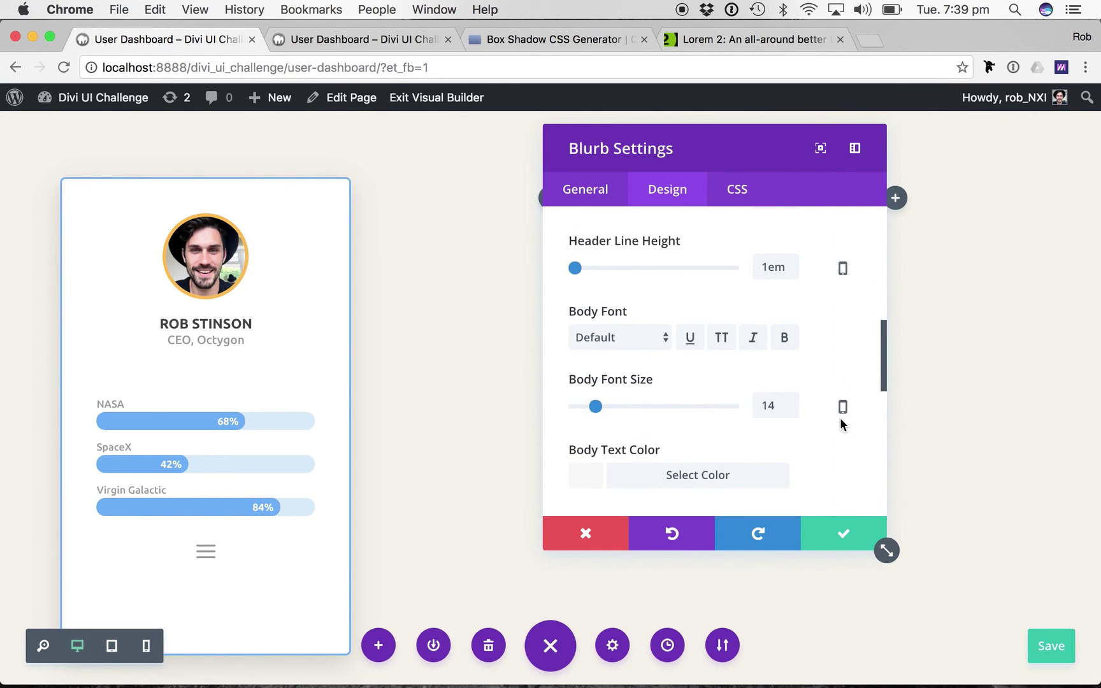
scroll(839, 417, up, 10)
Enter 'position: absolute; top: 20px; right: 20px;' in the blurb's Main Element CSS.
click(737, 189)
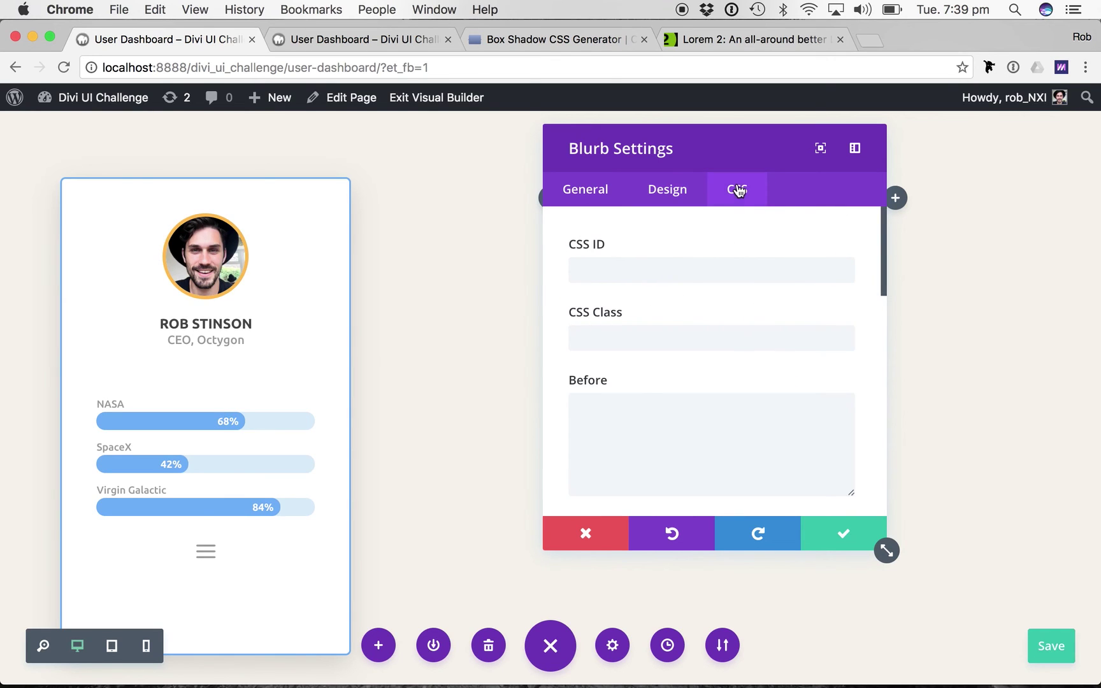
scroll(627, 382, down, 4)
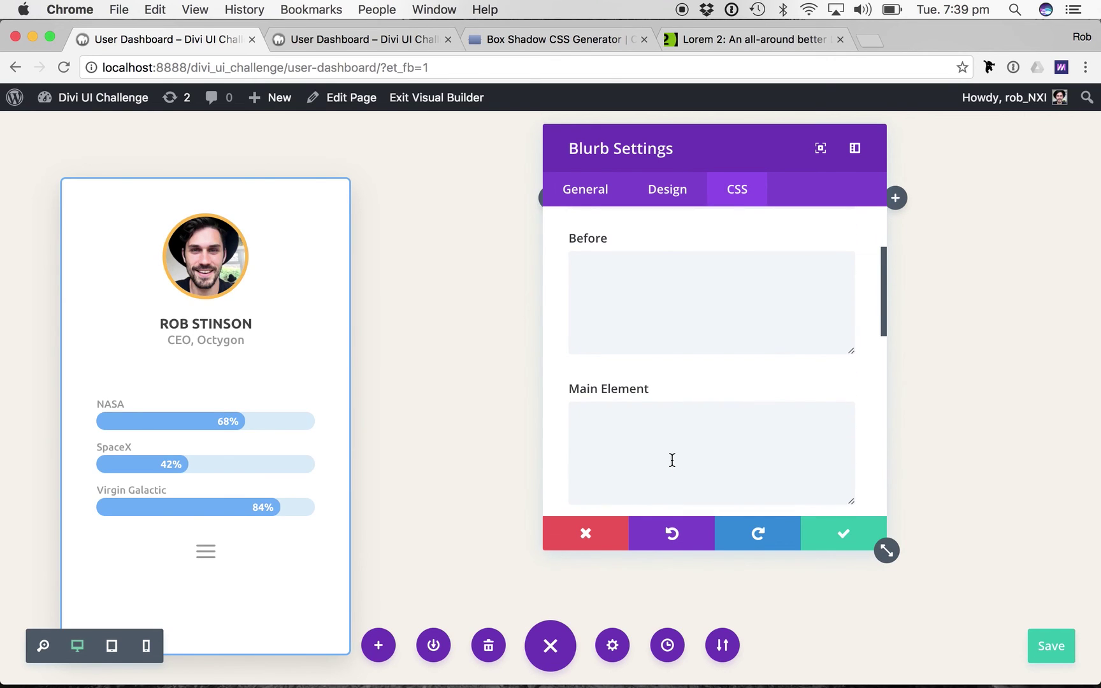
click(673, 460)
text(position:)
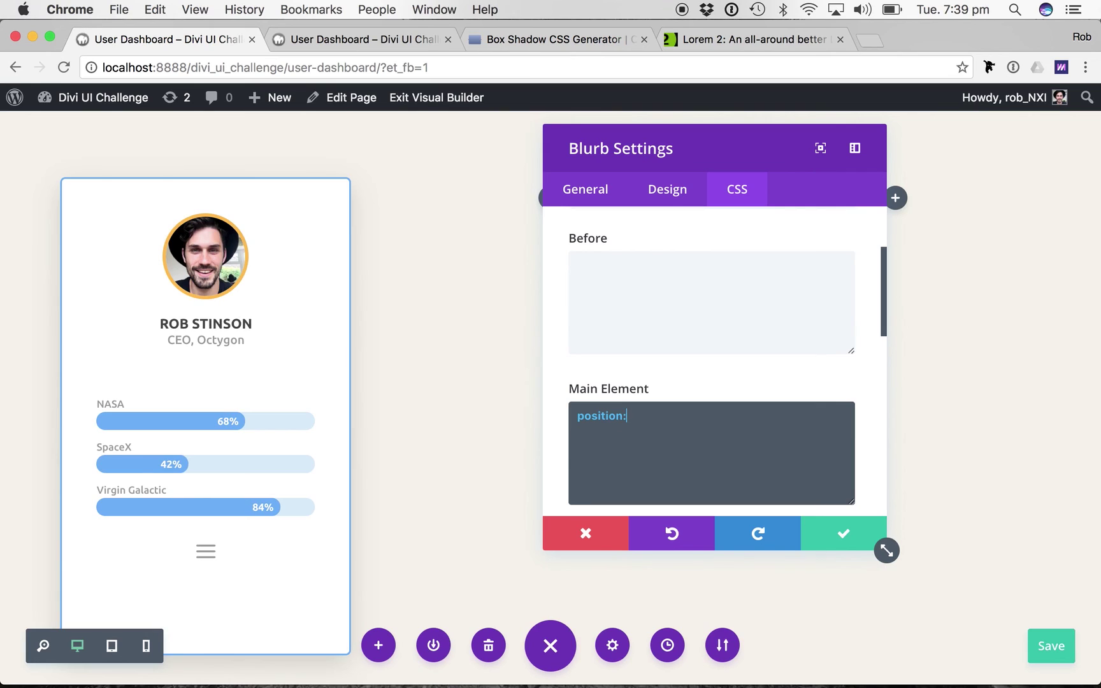
text( absolute)
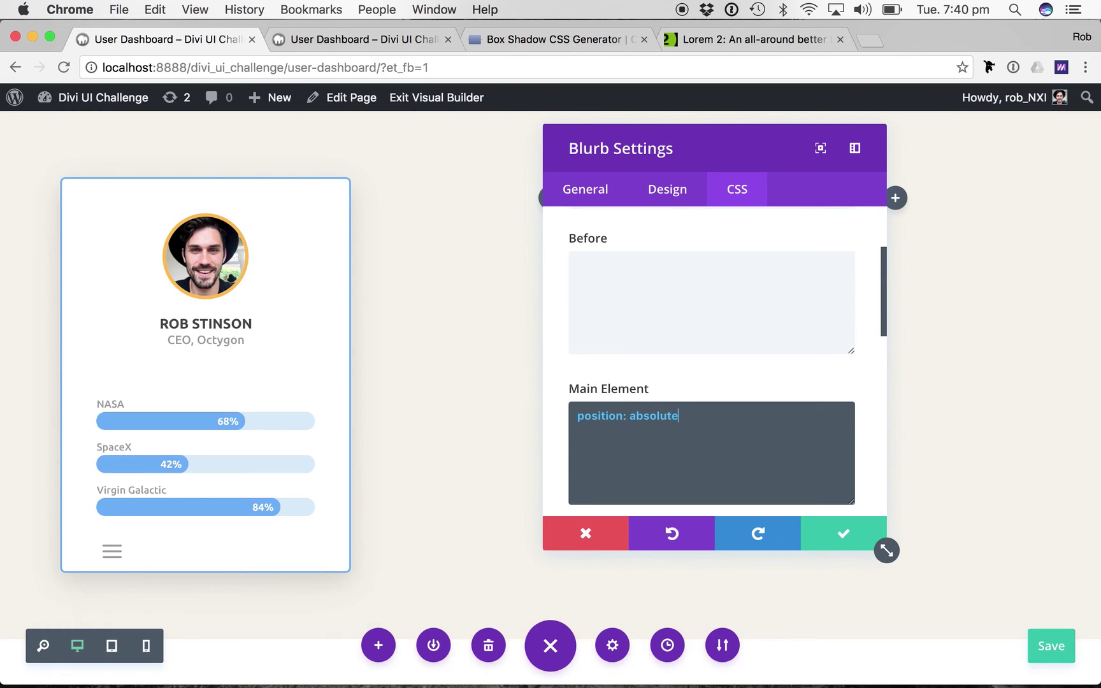
text(;)
text(top)
text(: 20px)
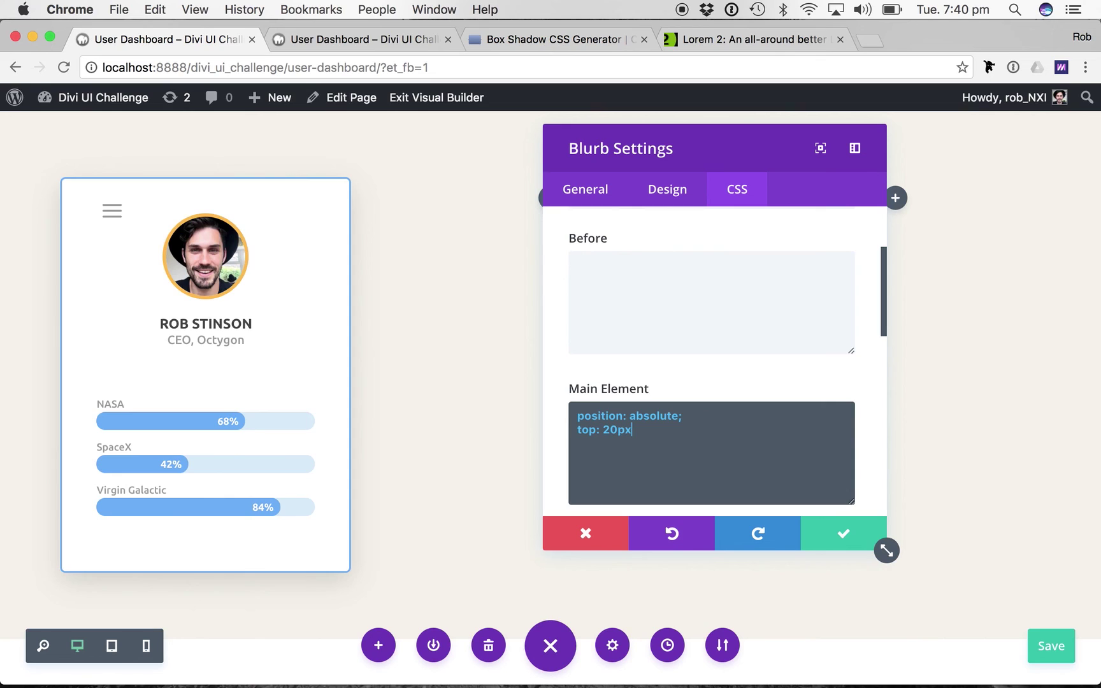
text(; )
text(right: 2)
text(0px;)
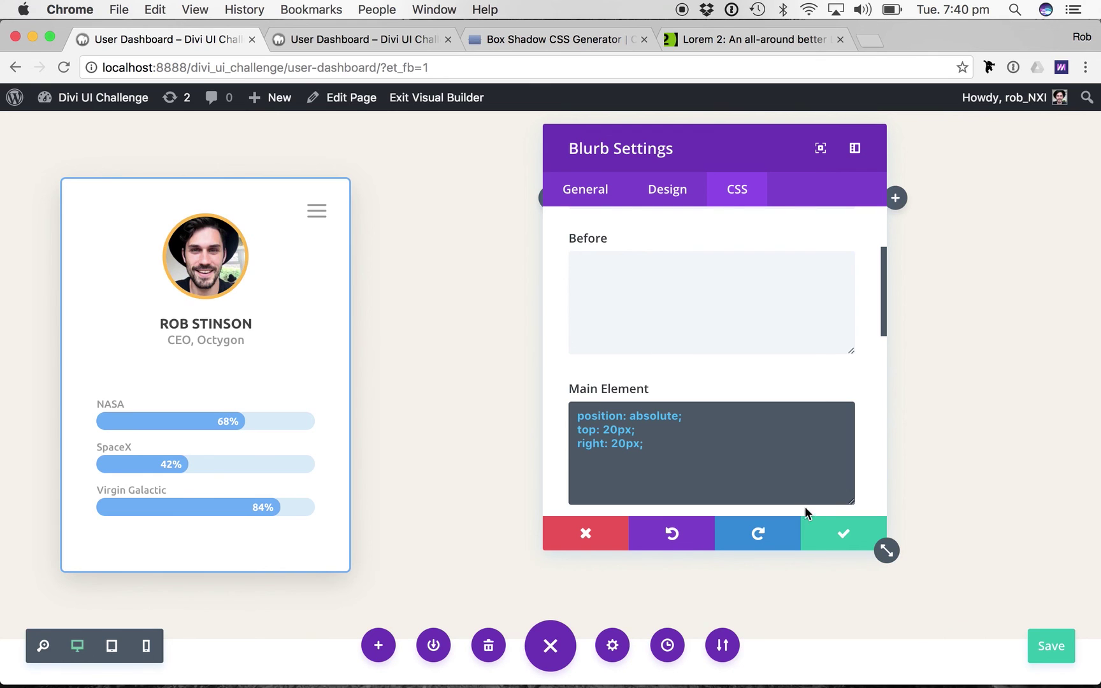
Set the blurb's Url to '#', apply its settings and save the page.
click(584, 189)
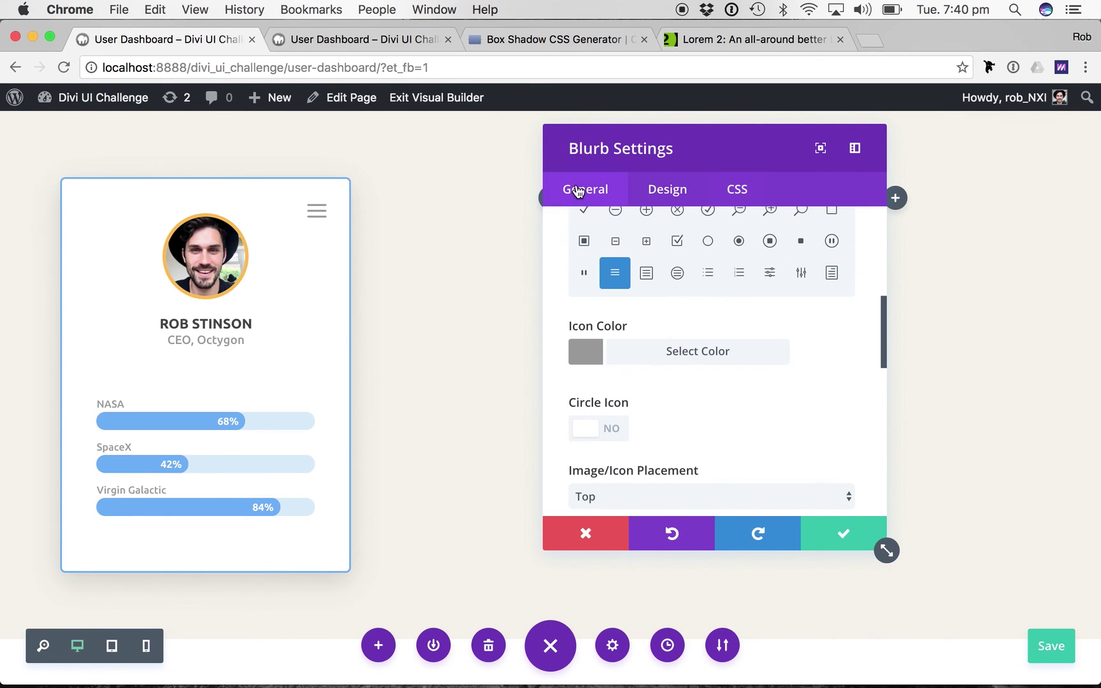
scroll(615, 280, up, 10)
click(634, 331)
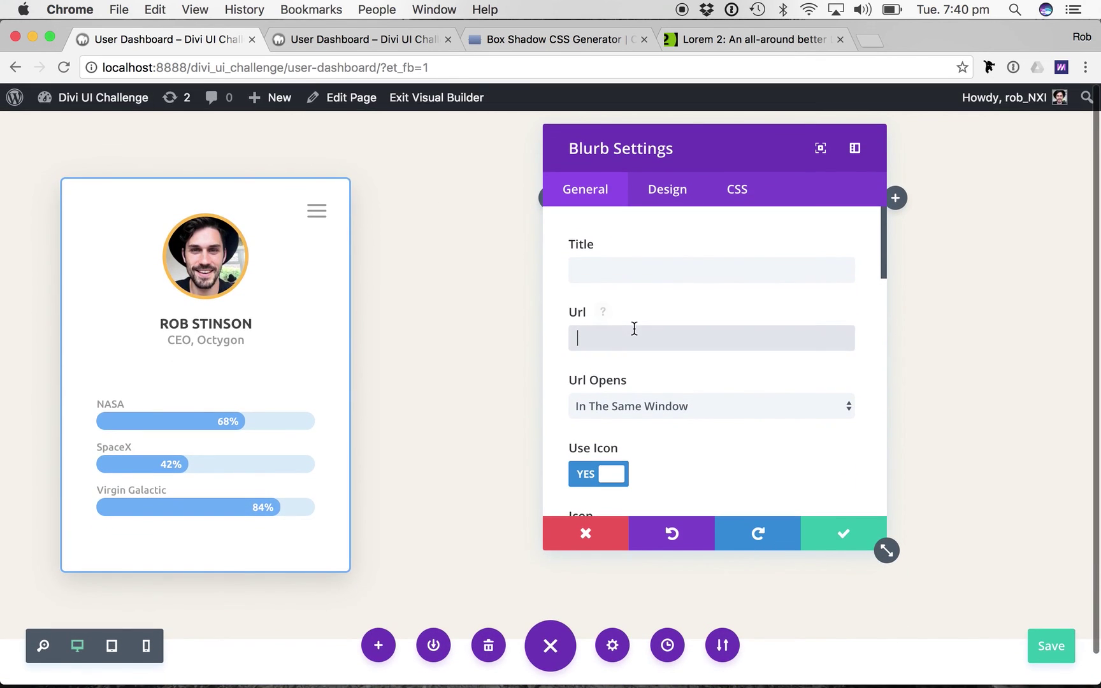
text(#)
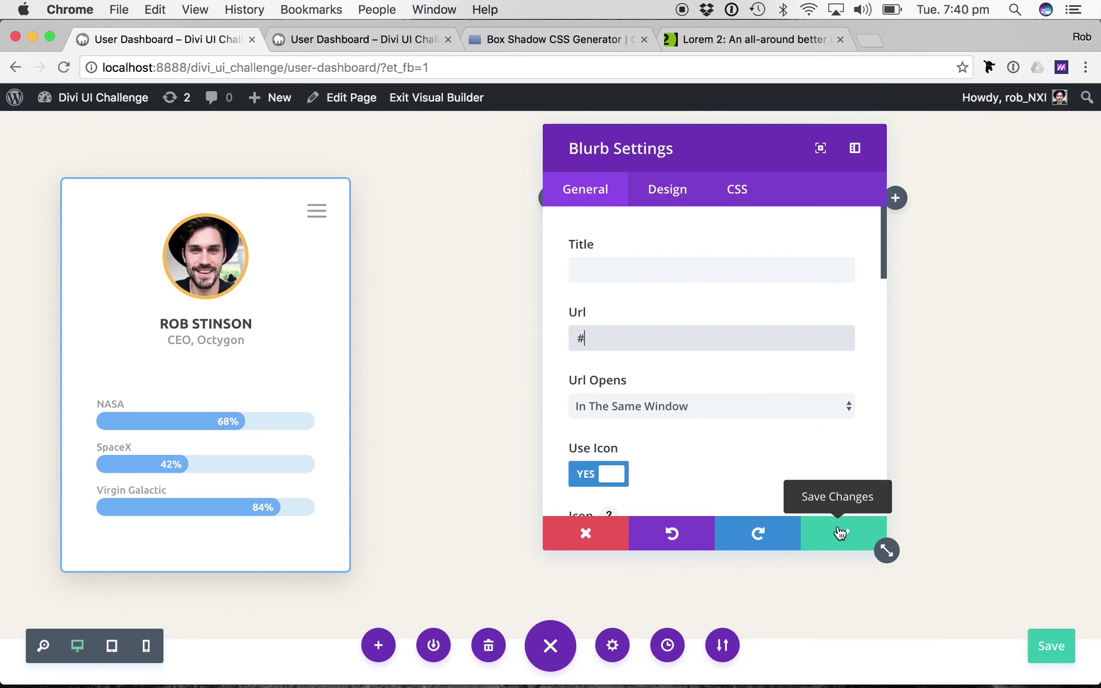
click(840, 533)
click(1051, 649)
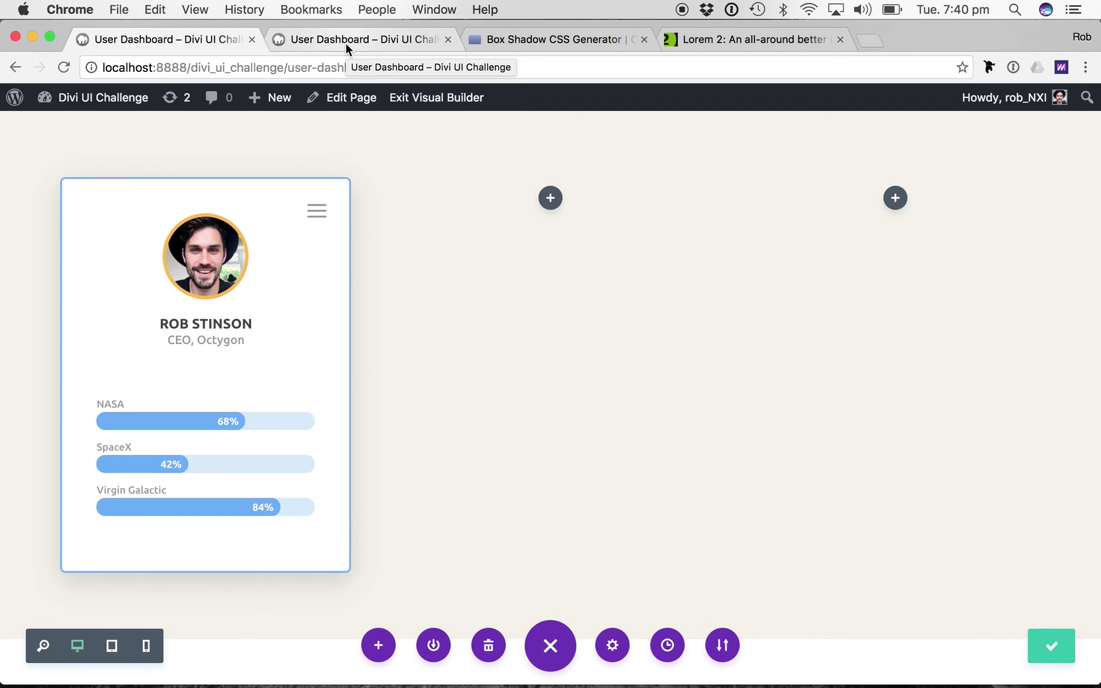
click(420, 97)
Reload the live page and compare the finished tile with the reference dashboard.
key(super+r)
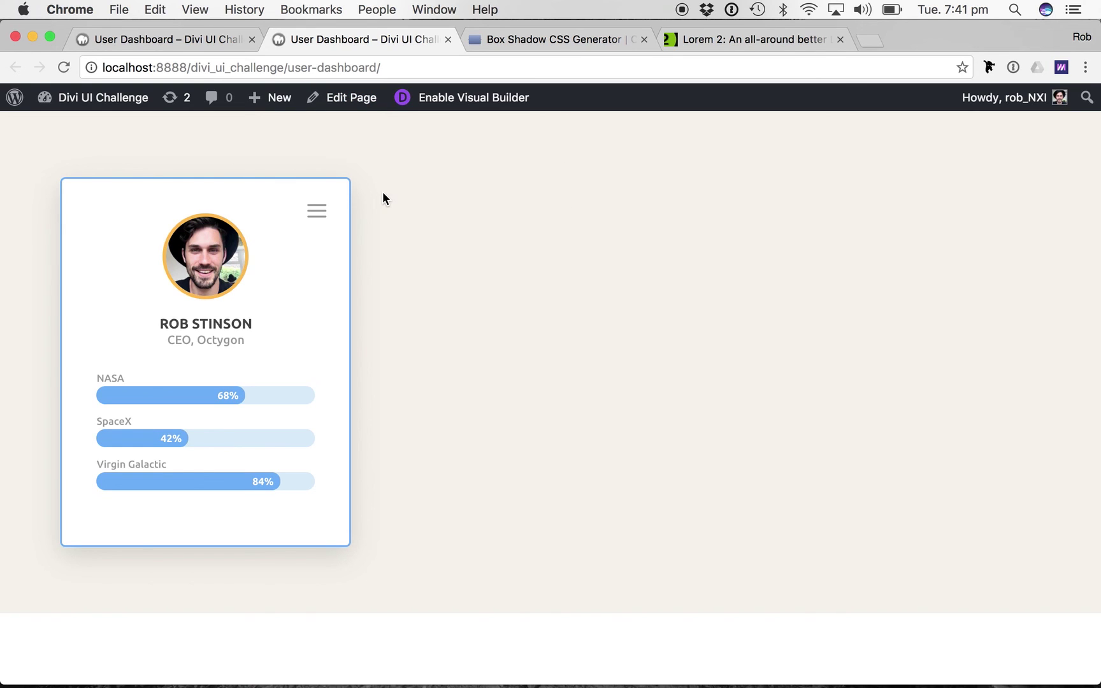
key(super+grave)
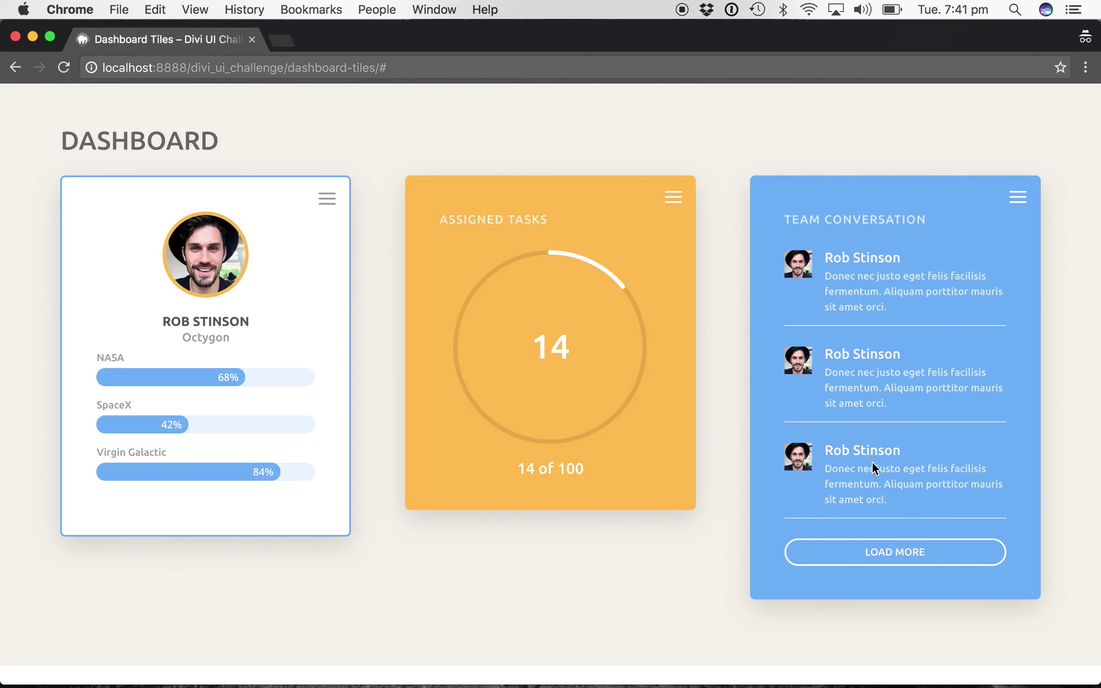
key(super+grave)
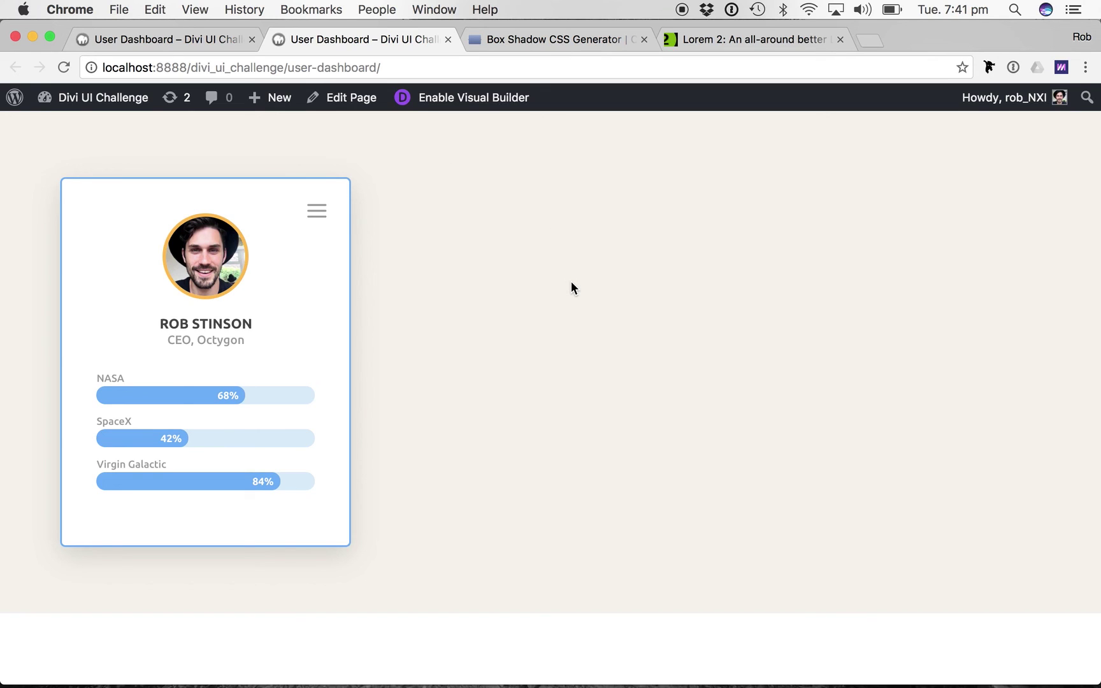